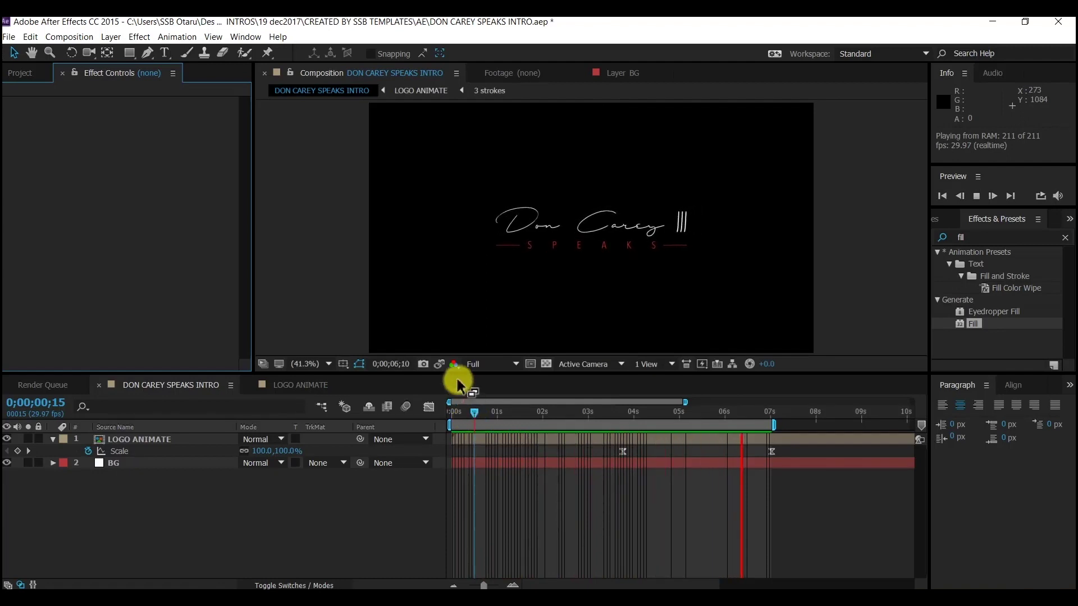
Examine the individual layers that make up the finished LOGO ANIMATE composition, then return to the main intro composition.
{"action": "left_click", "coordinate": [372, 397]}
{"action": "left_click", "coordinate": [287, 385]}
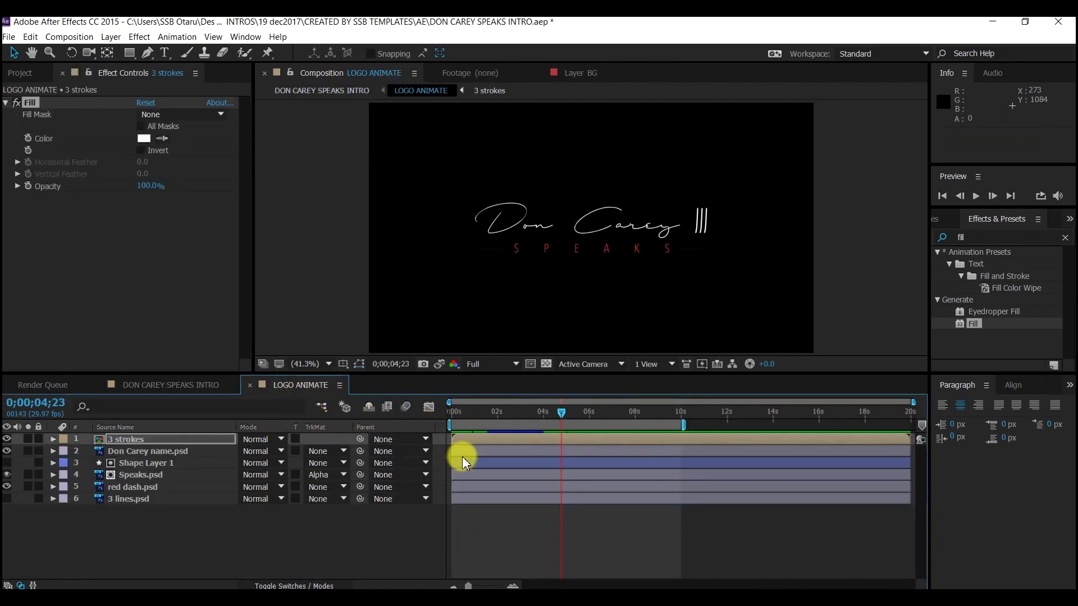
{"action": "left_click", "coordinate": [150, 451]}
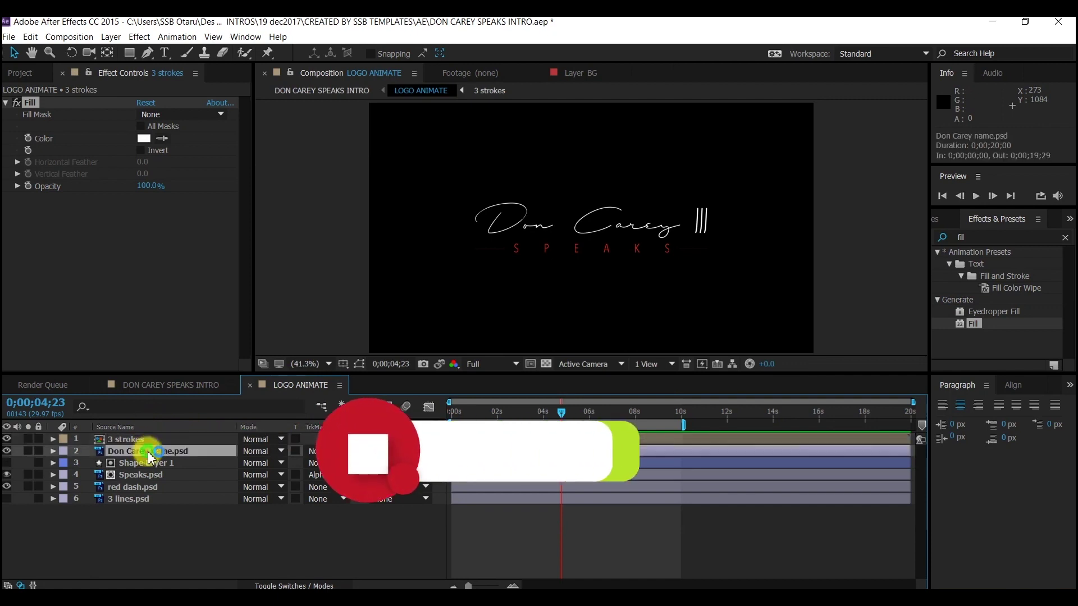
{"action": "left_click", "coordinate": [150, 476]}
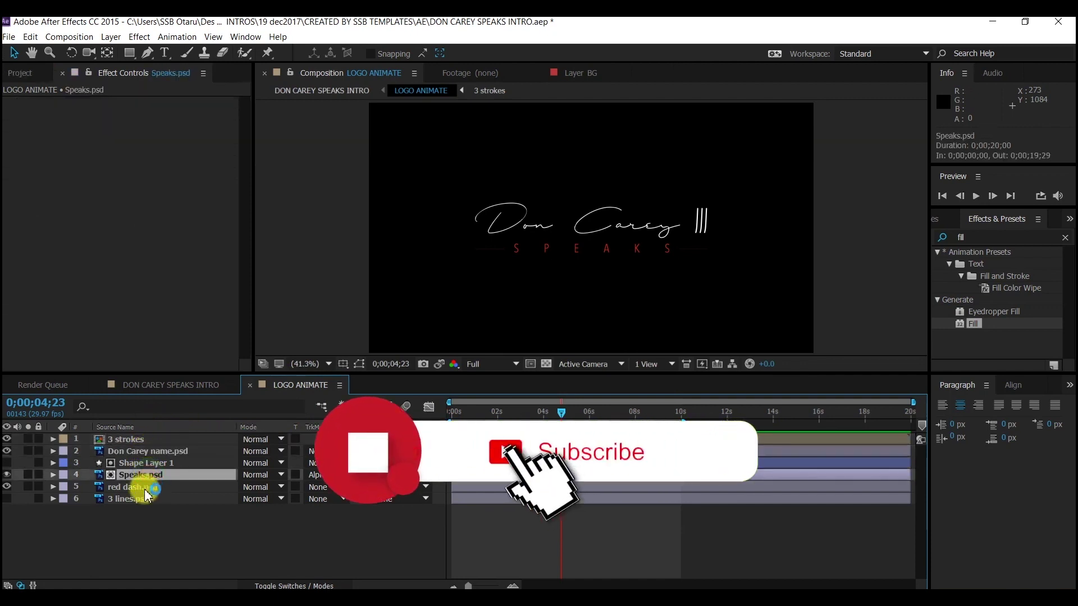
{"action": "left_click", "coordinate": [141, 499]}
{"action": "left_click", "coordinate": [138, 486]}
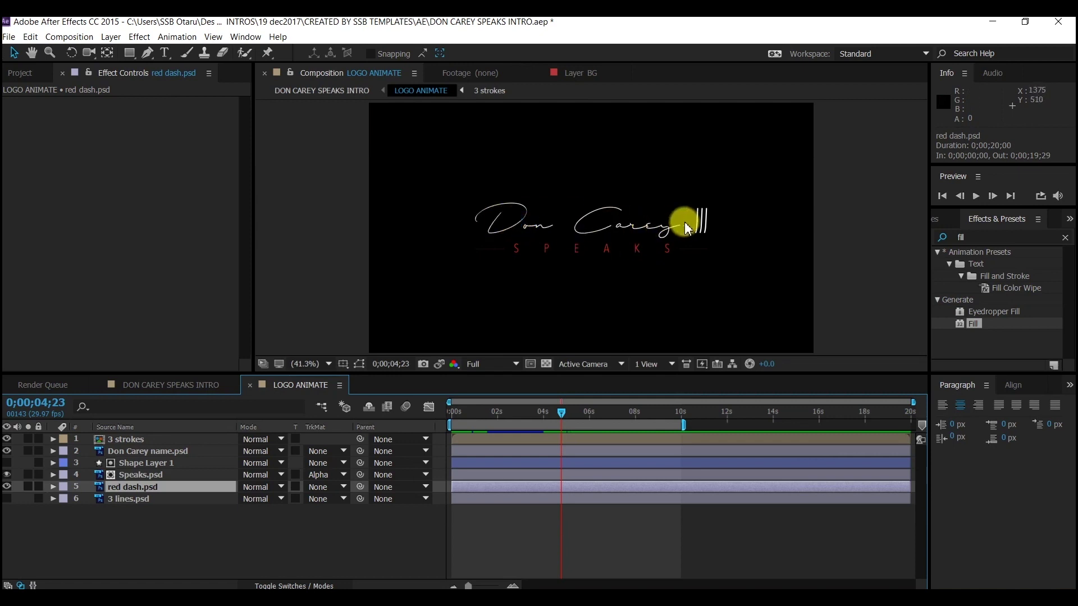
{"action": "left_click", "coordinate": [624, 242]}
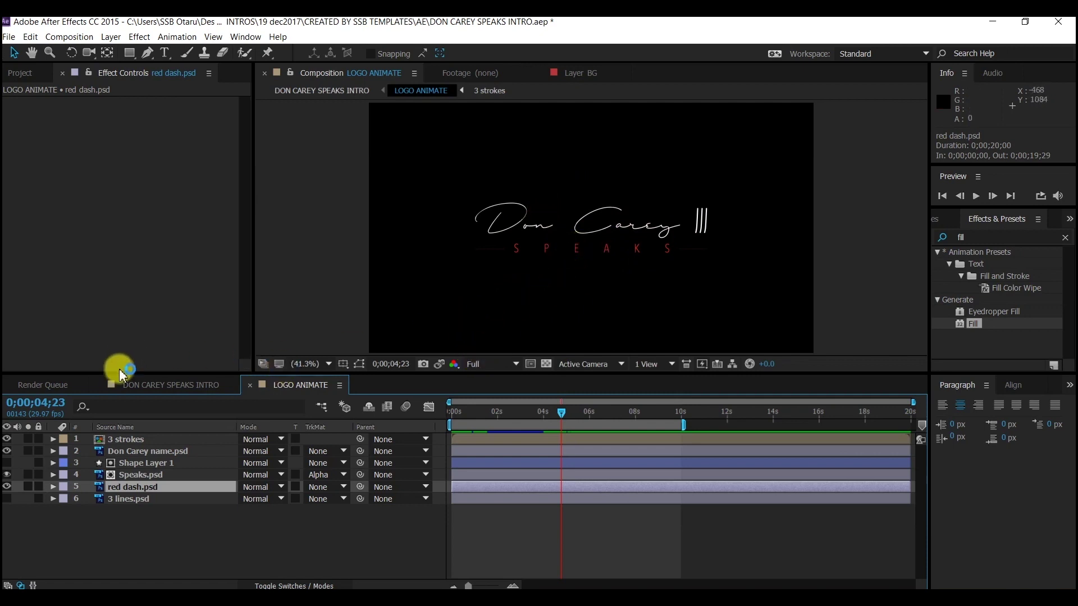
{"action": "left_click", "coordinate": [168, 385]}
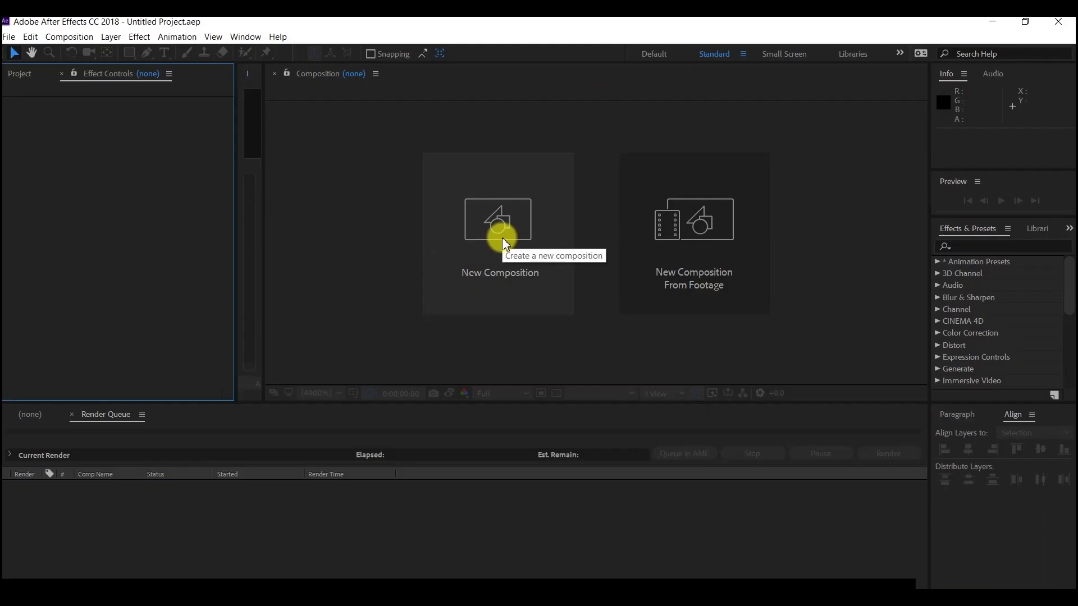
Create a 1920 x 1080 px composition at 30 frames per second with a 10-second duration and black background.
{"action": "left_click", "coordinate": [505, 225]}
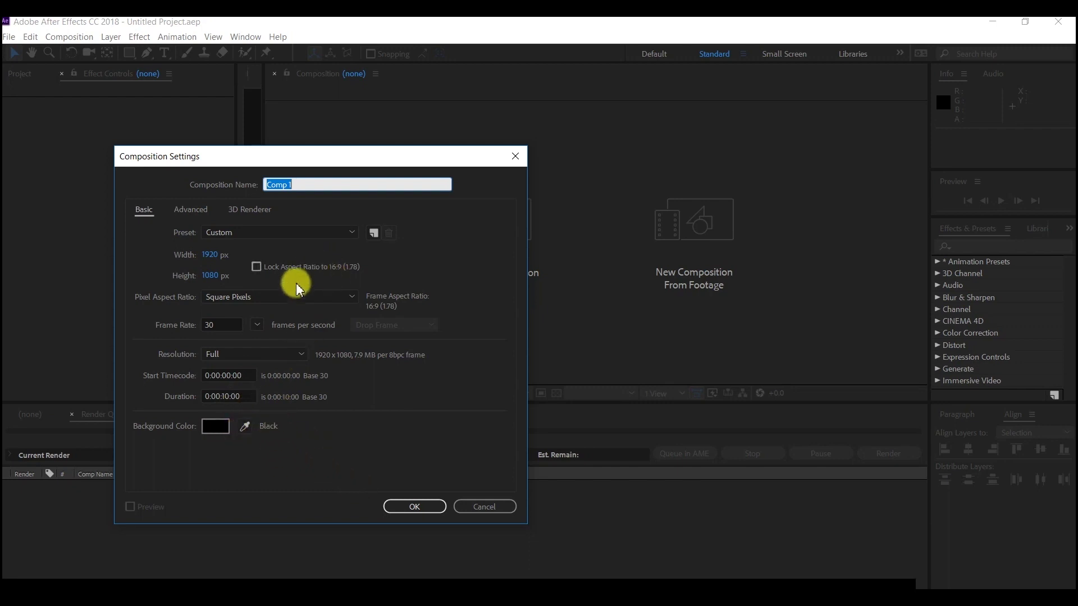
{"action": "left_click", "coordinate": [415, 507]}
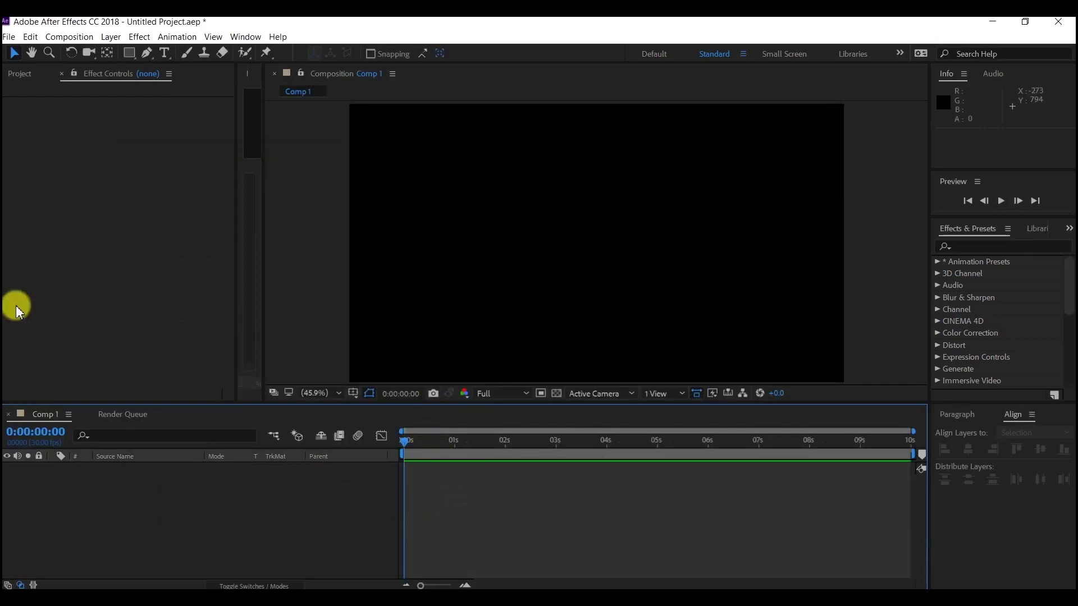
Import the 3 lines, name, red dash and Speaks Photoshop files into the project as footage.
{"action": "left_click", "coordinate": [15, 77]}
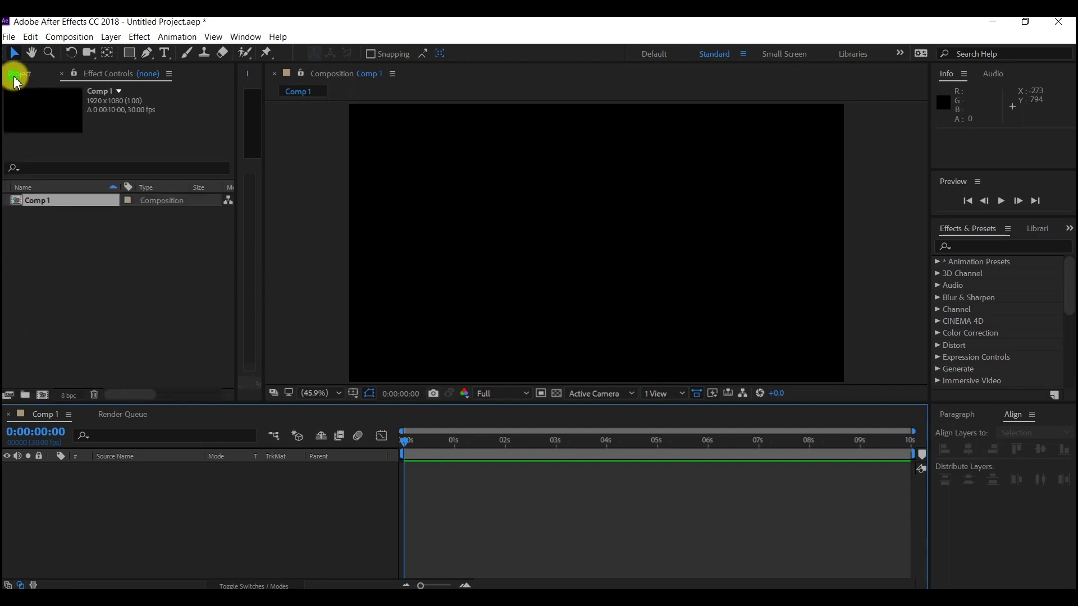
{"action": "double_click", "coordinate": [80, 253]}
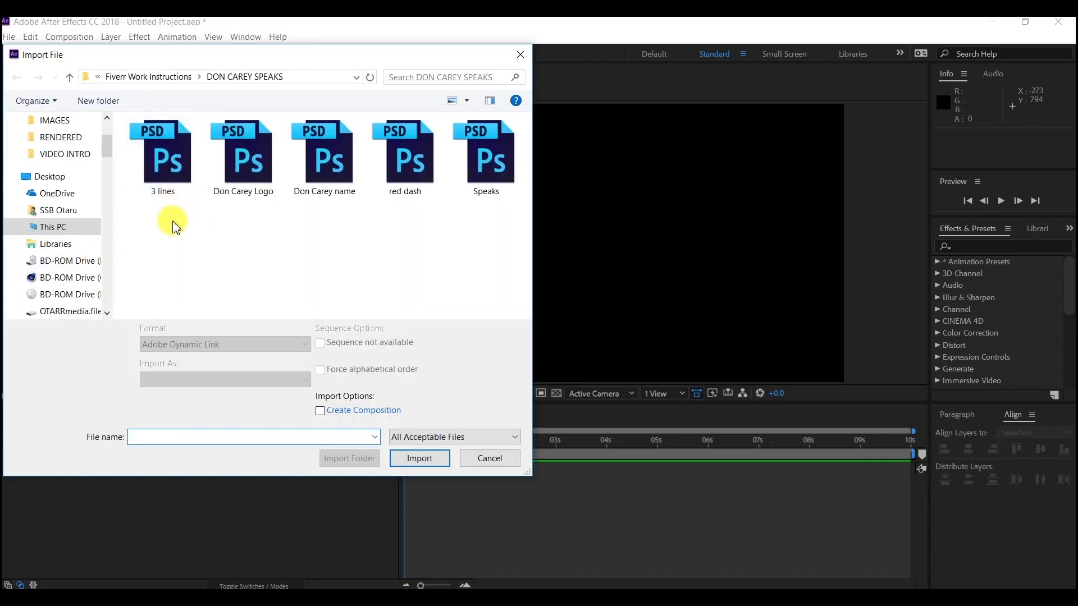
{"action": "left_click", "coordinate": [168, 176]}
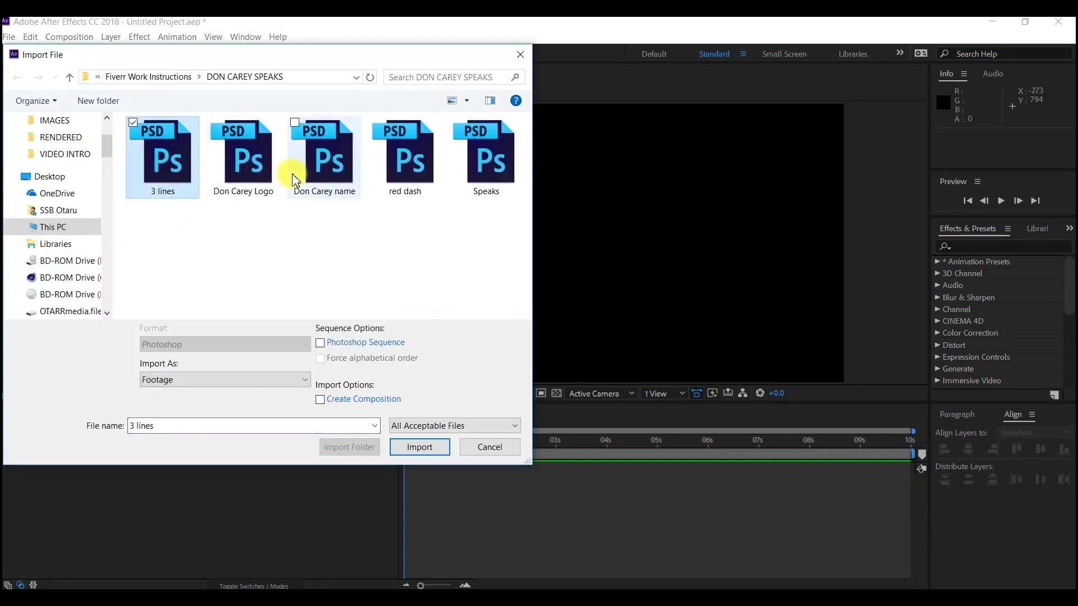
{"action": "left_click", "coordinate": [325, 163], "text": "ctrl"}
{"action": "left_click", "coordinate": [404, 163], "text": "ctrl"}
{"action": "left_click", "coordinate": [485, 162], "text": "ctrl"}
{"action": "left_click", "coordinate": [420, 447]}
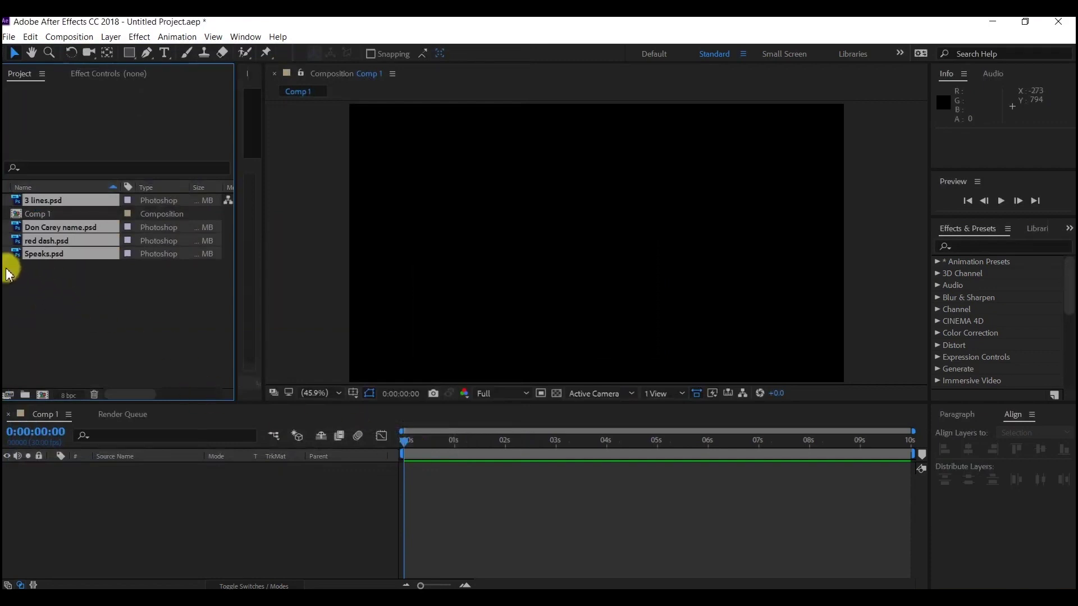
Add the four imported Photoshop files to Comp 1 as layers and set the scale of all of them to 40%.
{"action": "left_click_drag", "start_coordinate": [56, 201], "coordinate": [176, 474]}
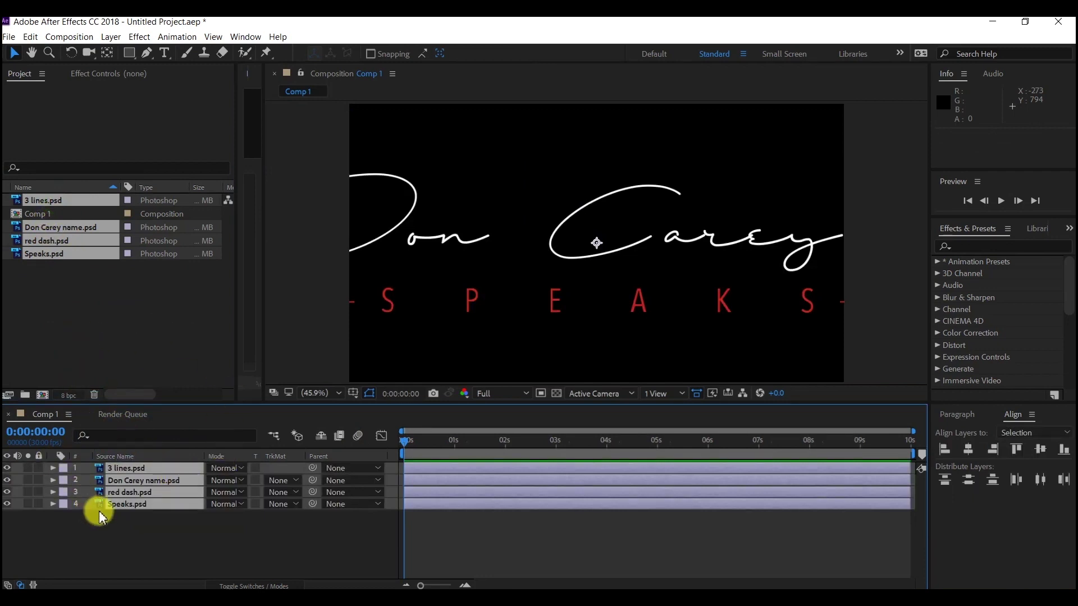
{"action": "key", "text": "s"}
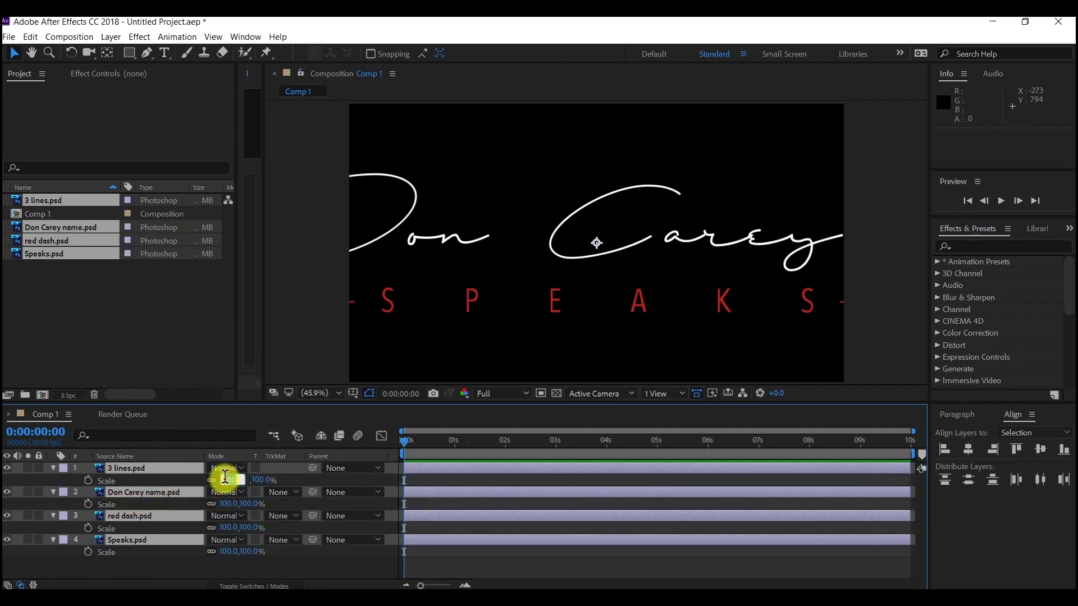
{"action": "type", "text": "40"}
{"action": "key", "text": "Return"}
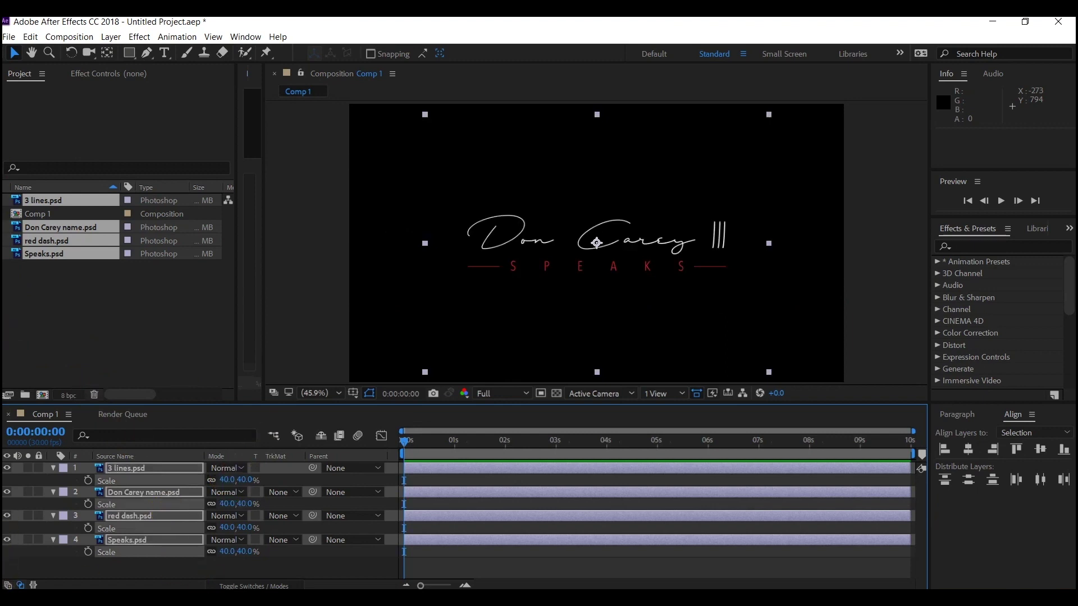
Hide every layer in the composition except the handwritten name layer.
{"action": "left_click", "coordinate": [15, 553]}
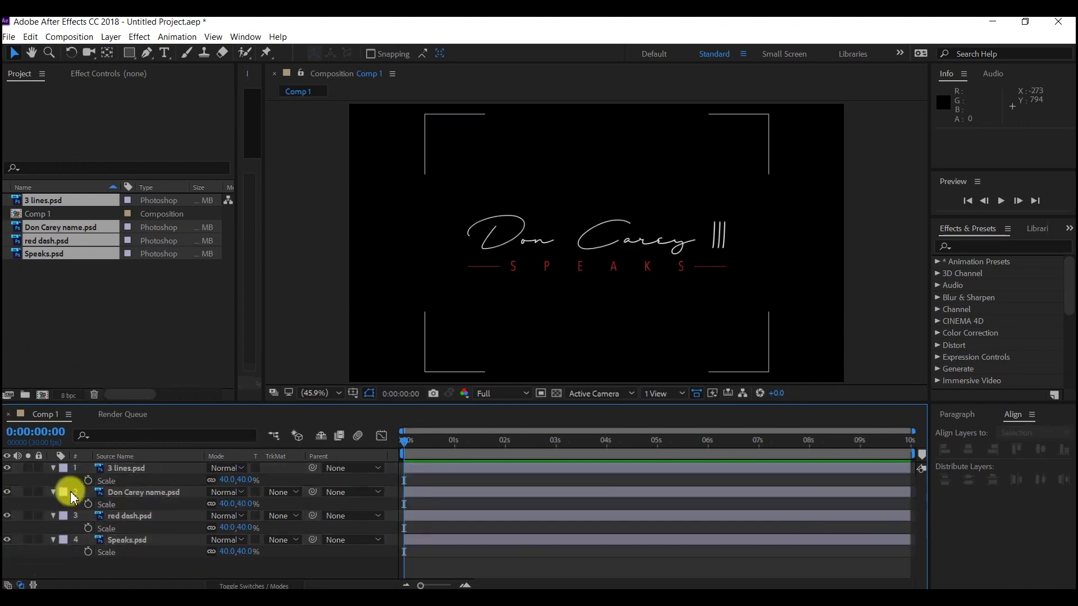
{"action": "left_click_drag", "start_coordinate": [7, 467], "coordinate": [7, 540]}
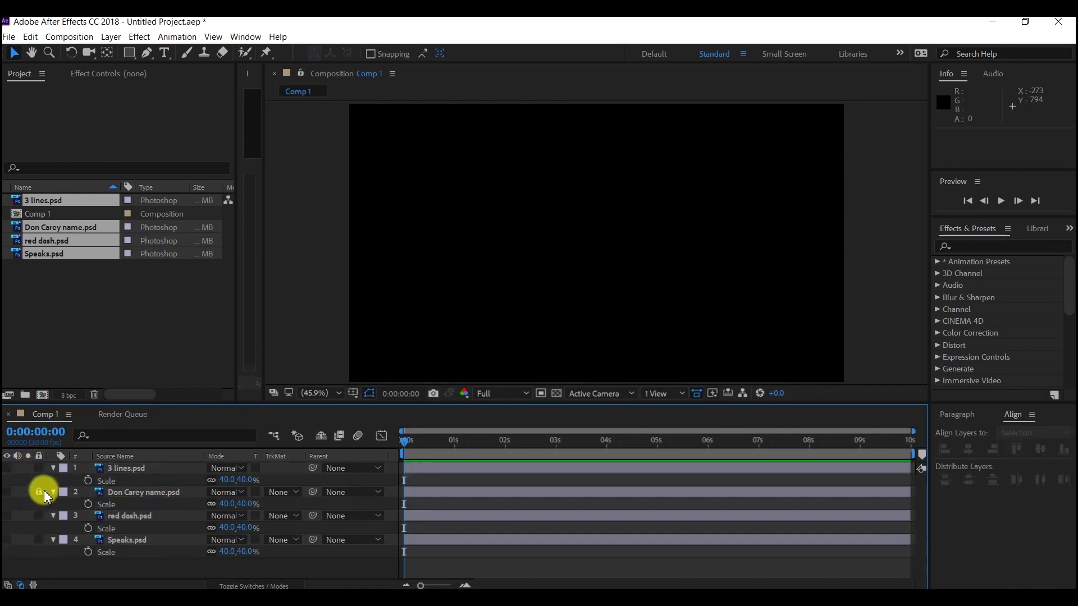
{"action": "left_click", "coordinate": [8, 492]}
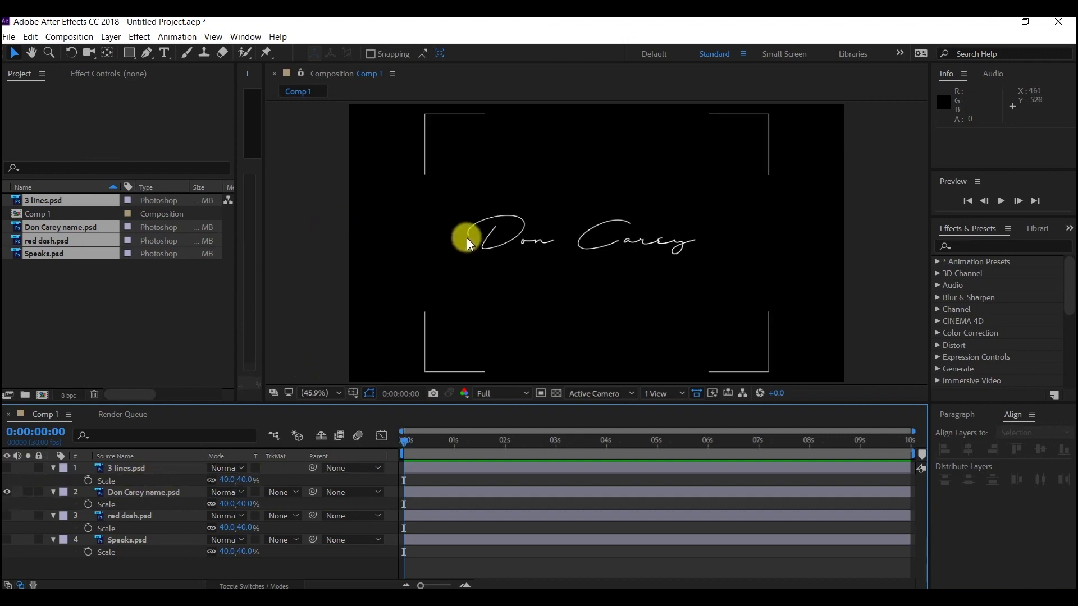
Set up the Pen tool with no fill and a solid white 4 px stroke.
{"action": "key", "text": "slash"}
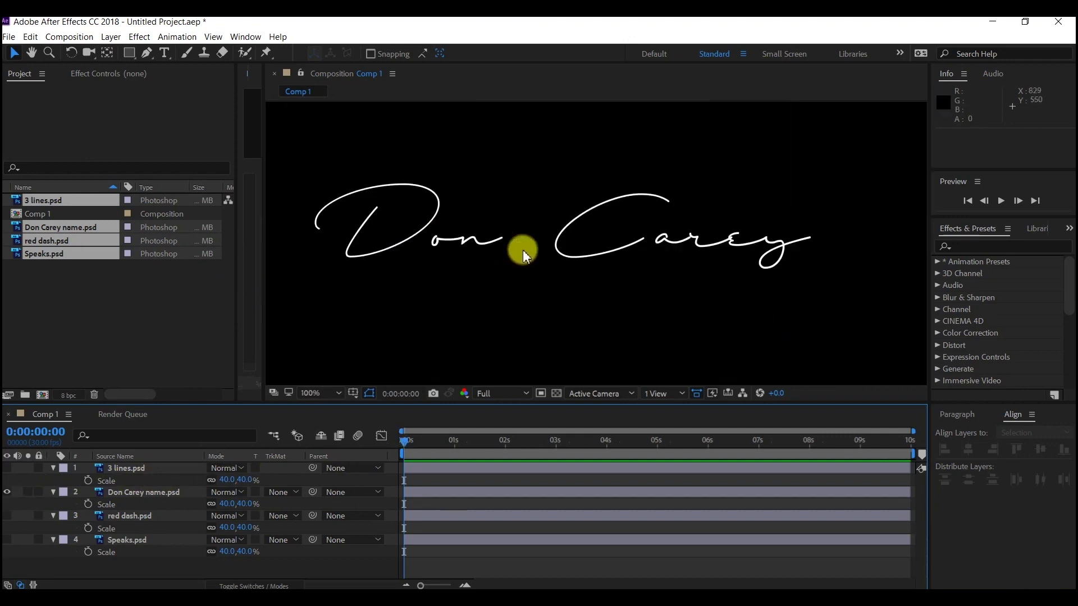
{"action": "left_click", "coordinate": [147, 56]}
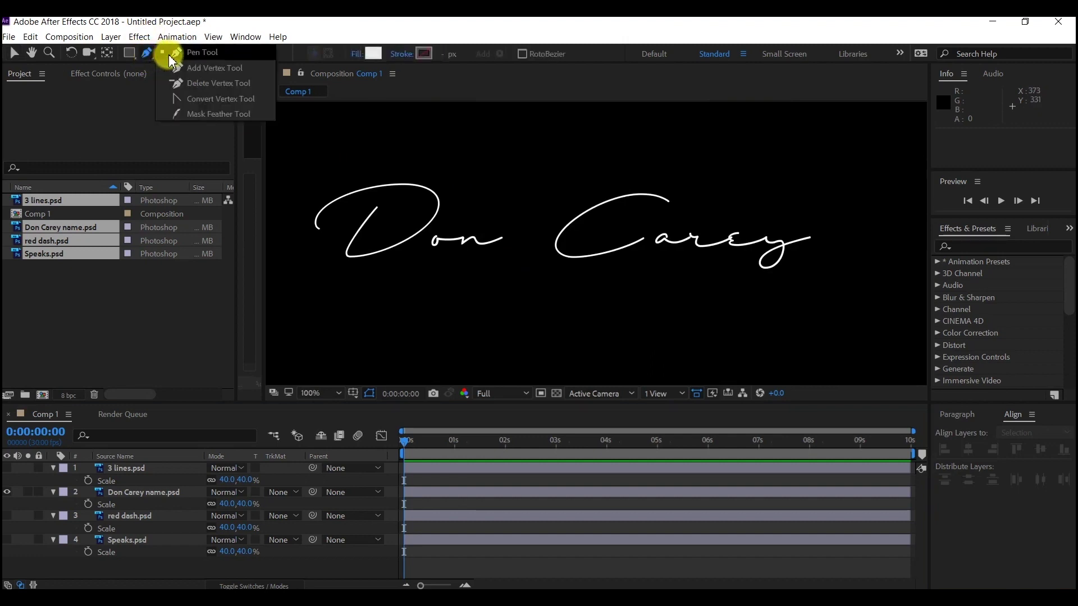
{"action": "left_click", "coordinate": [217, 56]}
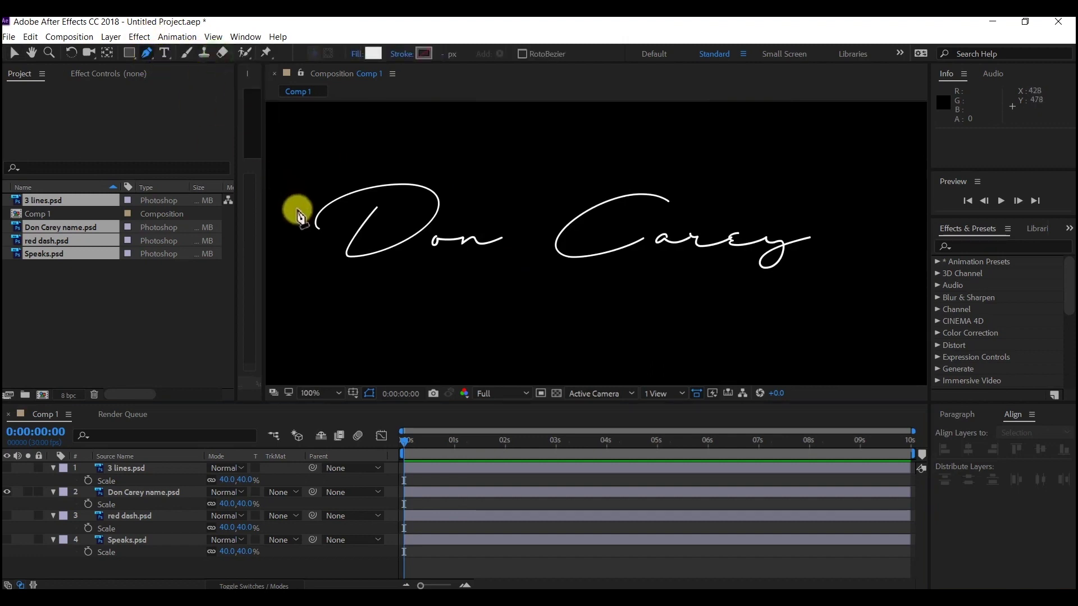
{"action": "left_click", "coordinate": [357, 55]}
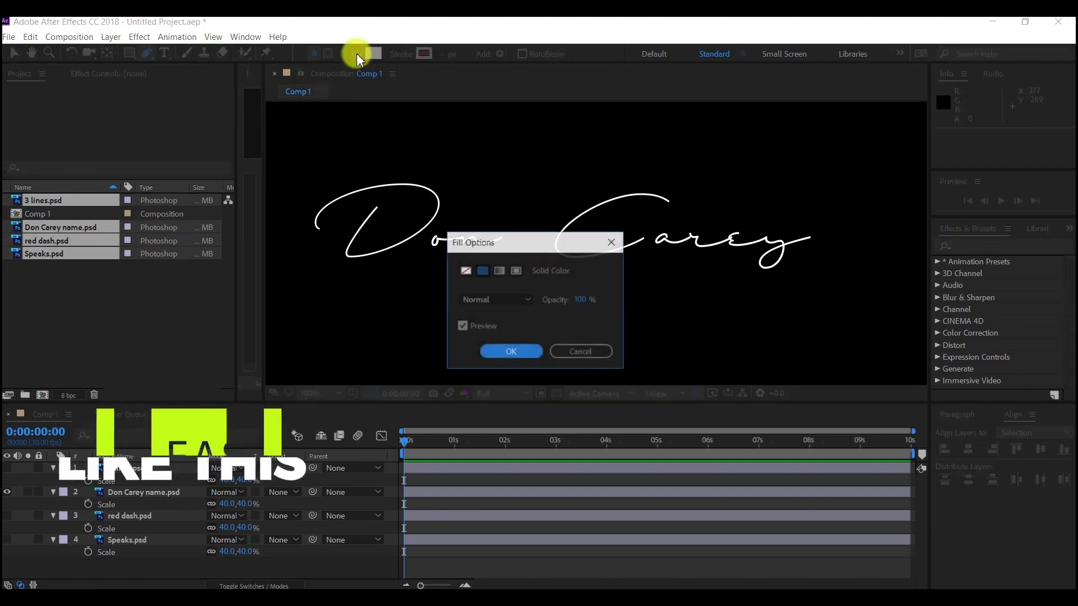
{"action": "left_click", "coordinate": [466, 272]}
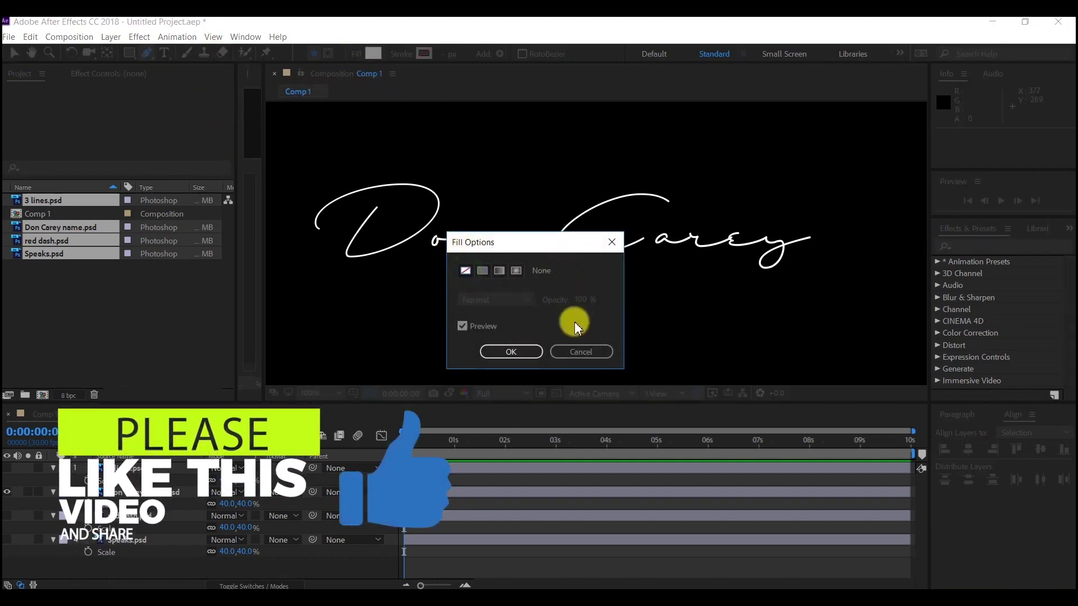
{"action": "left_click", "coordinate": [531, 351]}
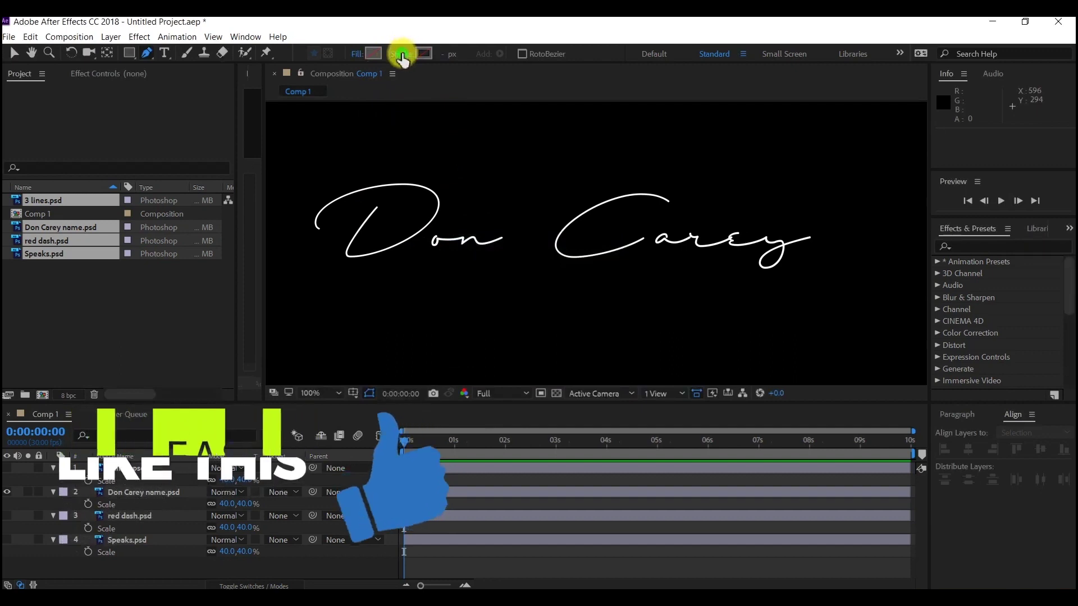
{"action": "left_click", "coordinate": [401, 55]}
{"action": "left_click", "coordinate": [483, 270]}
{"action": "left_click", "coordinate": [517, 352]}
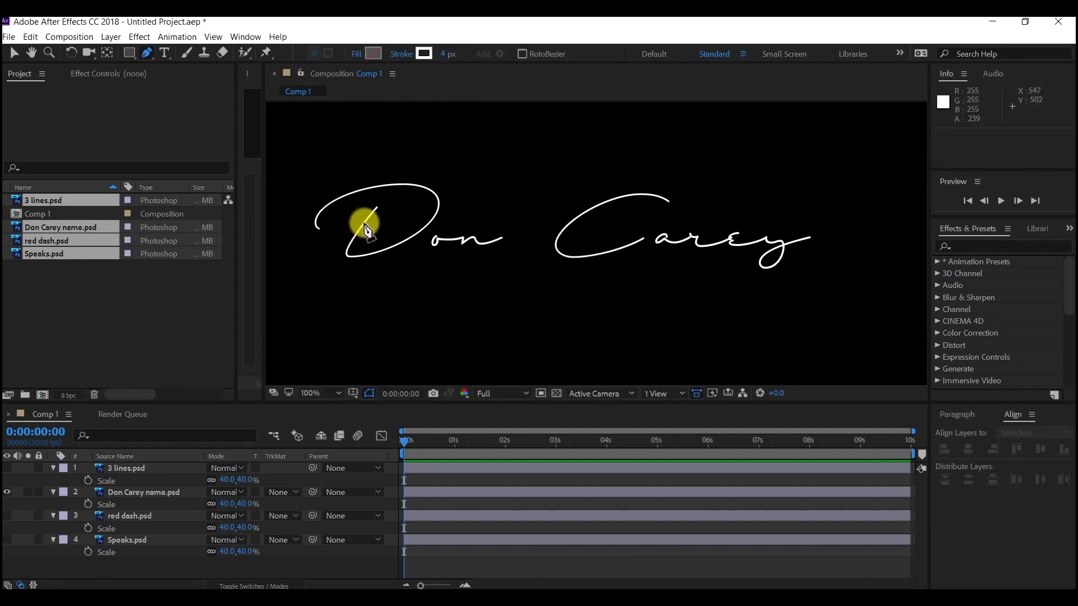
Trace the handwritten letter D with an open mask path on the name layer, from its outer curl to the end of its stem.
{"action": "scroll", "coordinate": [362, 225], "scroll_direction": "up", "scroll_amount": 2}
{"action": "scroll", "coordinate": [344, 221], "scroll_direction": "down", "scroll_amount": 1}
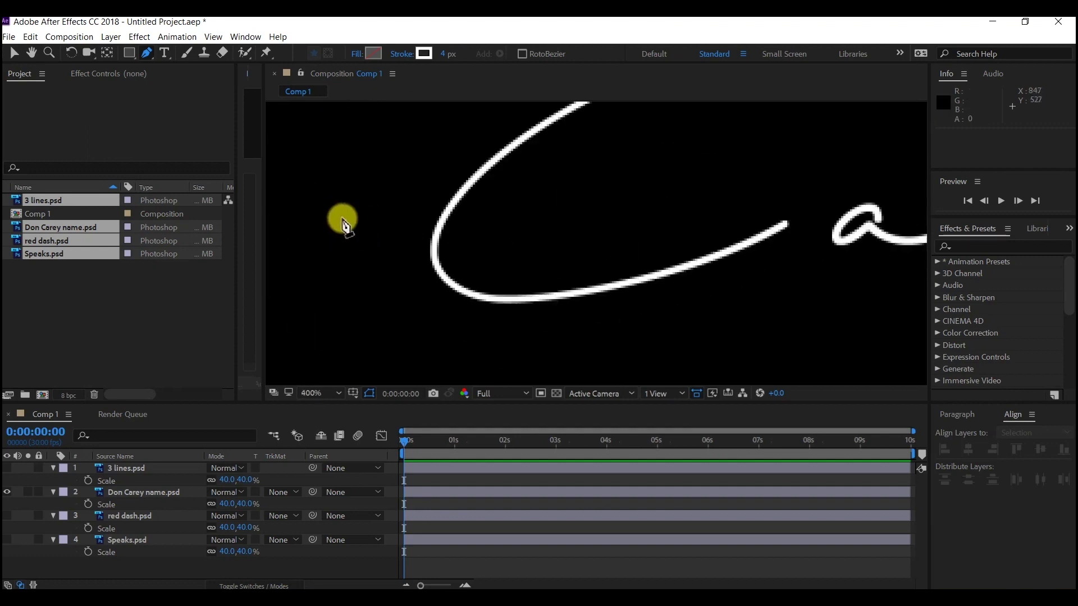
{"action": "scroll", "coordinate": [401, 238], "scroll_direction": "down", "scroll_amount": 2}
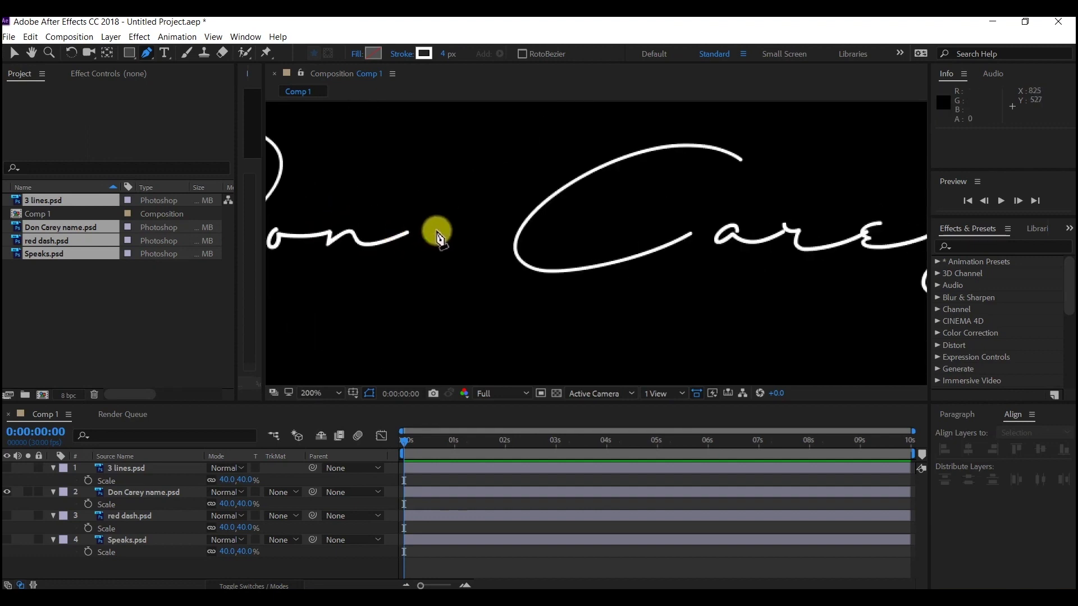
{"action": "key", "text": "h"}
{"action": "mouse_move", "coordinate": [381, 219]}
{"action": "left_mouse_down"}
{"action": "mouse_move", "coordinate": [673, 272]}
{"action": "mouse_move", "coordinate": [709, 251]}
{"action": "left_mouse_up"}
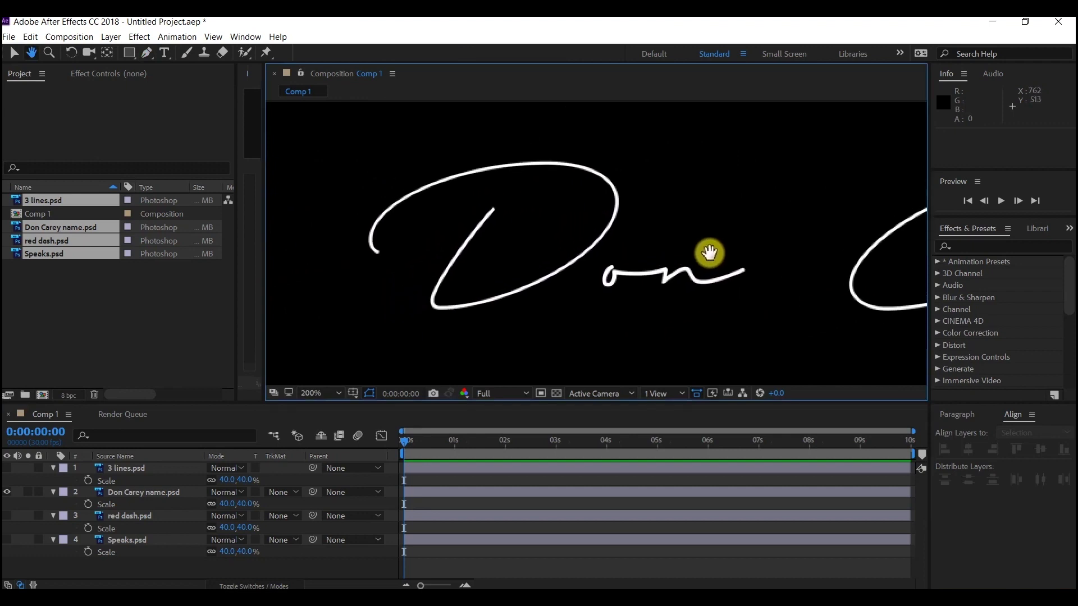
{"action": "key", "text": "g"}
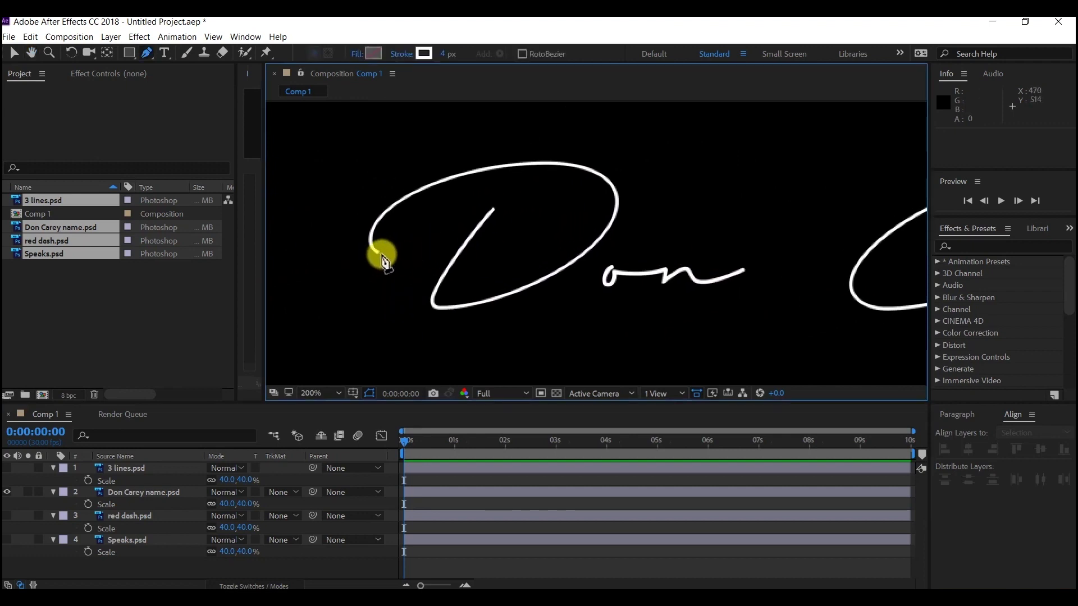
{"action": "double_click", "coordinate": [384, 258]}
{"action": "left_click", "coordinate": [380, 253]}
{"action": "mouse_move", "coordinate": [369, 231]}
{"action": "left_mouse_down"}
{"action": "mouse_move", "coordinate": [393, 210]}
{"action": "mouse_move", "coordinate": [381, 222]}
{"action": "left_mouse_up"}
{"action": "left_click_drag", "start_coordinate": [600, 175], "coordinate": [640, 213]}
{"action": "left_click_drag", "start_coordinate": [592, 247], "coordinate": [544, 304]}
{"action": "left_click", "coordinate": [557, 271]}
{"action": "left_click", "coordinate": [515, 292]}
{"action": "left_click", "coordinate": [483, 302]}
{"action": "left_click", "coordinate": [447, 309]}
{"action": "left_click", "coordinate": [435, 306]}
{"action": "left_click", "coordinate": [435, 292]}
{"action": "left_click", "coordinate": [450, 275]}
{"action": "left_click", "coordinate": [460, 256]}
{"action": "left_click", "coordinate": [472, 233]}
{"action": "left_click", "coordinate": [493, 211]}
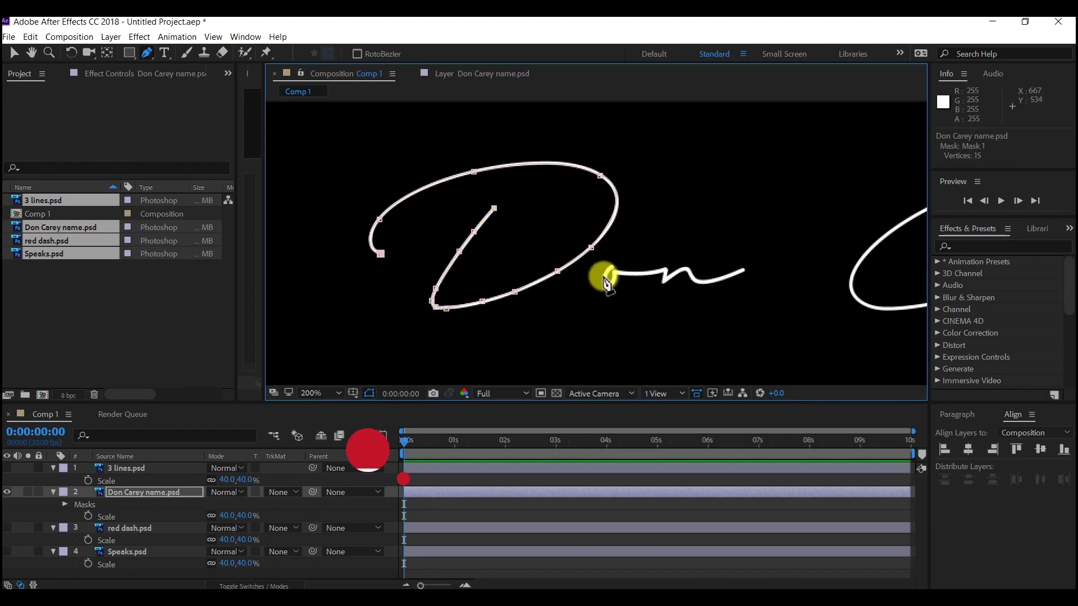
Extend the mask path from the D through the rest of the first word and the first two letters of the second word.
{"action": "scroll", "coordinate": [607, 277], "scroll_direction": "up", "scroll_amount": 3}
{"action": "left_click", "coordinate": [599, 182]}
{"action": "left_click", "coordinate": [630, 236]}
{"action": "left_click", "coordinate": [593, 263]}
{"action": "left_click", "coordinate": [580, 308]}
{"action": "left_click", "coordinate": [604, 316]}
{"action": "left_click", "coordinate": [622, 277]}
{"action": "left_click", "coordinate": [621, 266]}
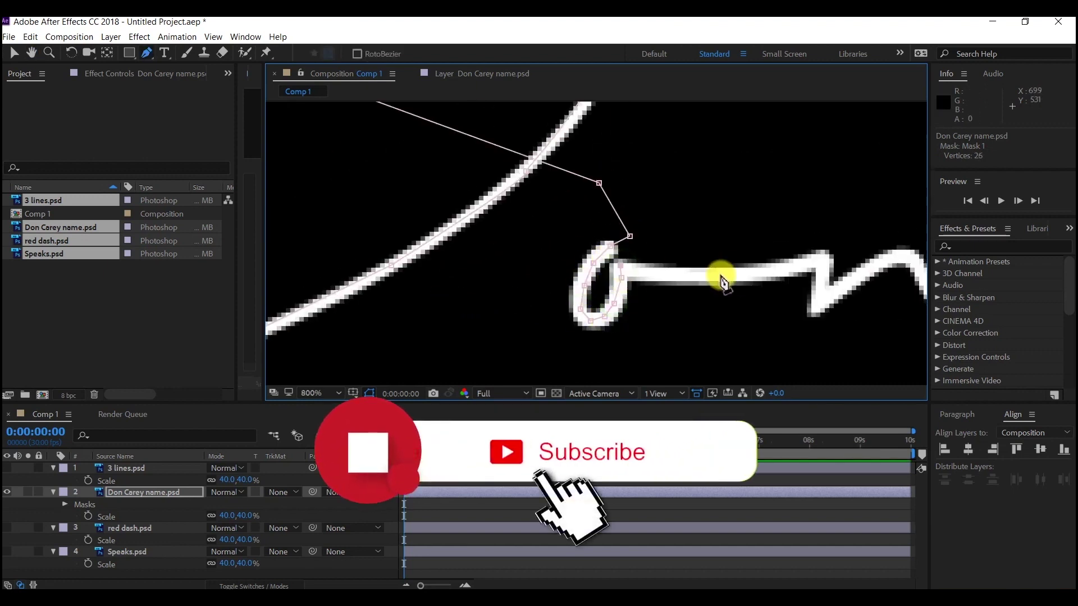
{"action": "left_click", "coordinate": [740, 275]}
{"action": "scroll", "coordinate": [681, 254], "scroll_direction": "down", "scroll_amount": 3}
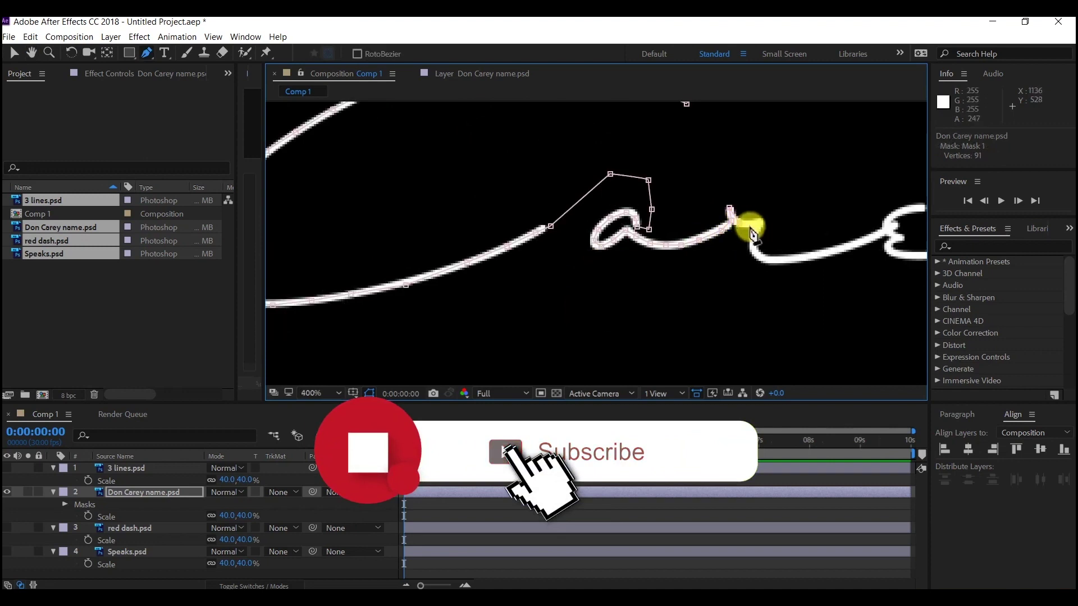
Continue the mask path along the tail of the r and around the curves of the e.
{"action": "left_click", "coordinate": [765, 259]}
{"action": "left_click", "coordinate": [808, 257]}
{"action": "left_click", "coordinate": [834, 251]}
{"action": "left_click", "coordinate": [879, 234]}
{"action": "left_click_drag", "start_coordinate": [892, 228], "coordinate": [645, 204]}
{"action": "left_click", "coordinate": [612, 212]}
{"action": "left_click", "coordinate": [636, 196]}
{"action": "left_click", "coordinate": [660, 202]}
{"action": "left_click", "coordinate": [601, 215]}
{"action": "left_click", "coordinate": [599, 222]}
{"action": "left_click", "coordinate": [597, 230]}
{"action": "left_click", "coordinate": [601, 239]}
{"action": "left_click", "coordinate": [613, 244]}
{"action": "left_click", "coordinate": [630, 246]}
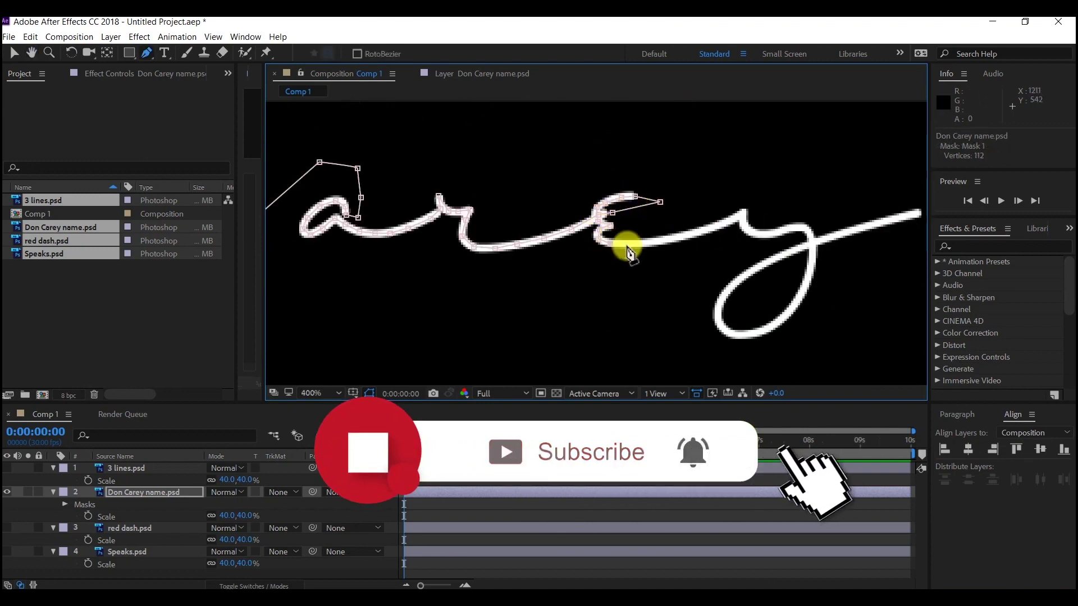
Finish the mask path along the stroke joining the e to the y, around the y's loop and just past its tail.
{"action": "left_click", "coordinate": [651, 243]}
{"action": "left_click", "coordinate": [673, 242]}
{"action": "left_click", "coordinate": [707, 230]}
{"action": "left_click", "coordinate": [742, 212]}
{"action": "left_click_drag", "start_coordinate": [742, 213], "coordinate": [549, 221]}
{"action": "left_click", "coordinate": [565, 226]}
{"action": "left_click", "coordinate": [585, 222]}
{"action": "left_click", "coordinate": [612, 228]}
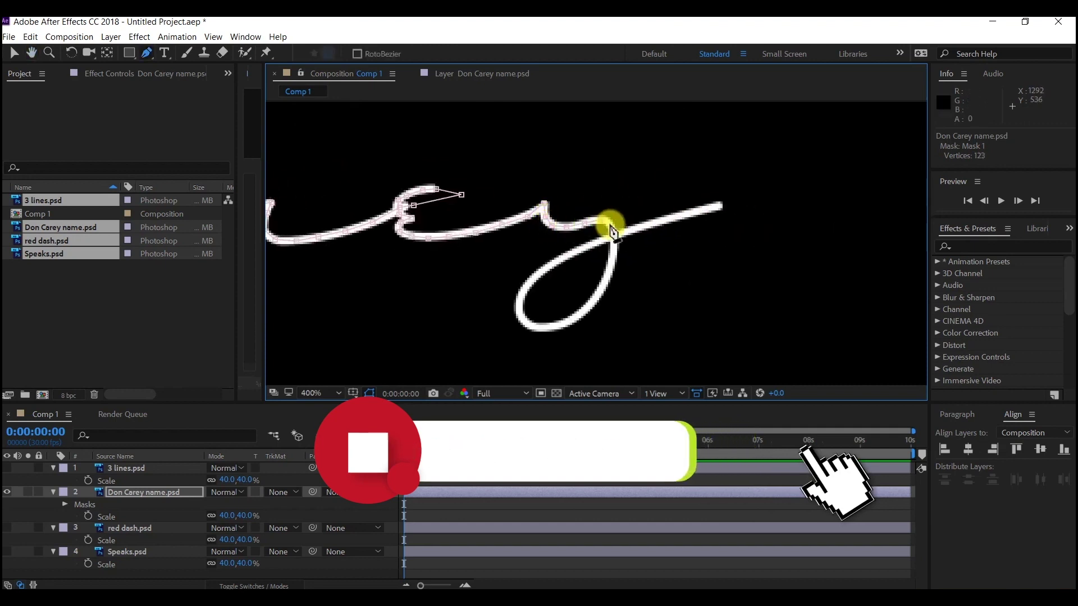
{"action": "left_click", "coordinate": [614, 249]}
{"action": "left_click", "coordinate": [602, 292]}
{"action": "left_click", "coordinate": [572, 315]}
{"action": "left_click", "coordinate": [522, 320]}
{"action": "left_click", "coordinate": [539, 269]}
{"action": "left_click", "coordinate": [578, 248]}
{"action": "left_click", "coordinate": [640, 227]}
{"action": "left_click", "coordinate": [690, 216]}
{"action": "left_click", "coordinate": [719, 206]}
{"action": "left_click", "coordinate": [741, 201]}
{"action": "left_click", "coordinate": [99, 147]}
{"action": "key", "text": "v"}
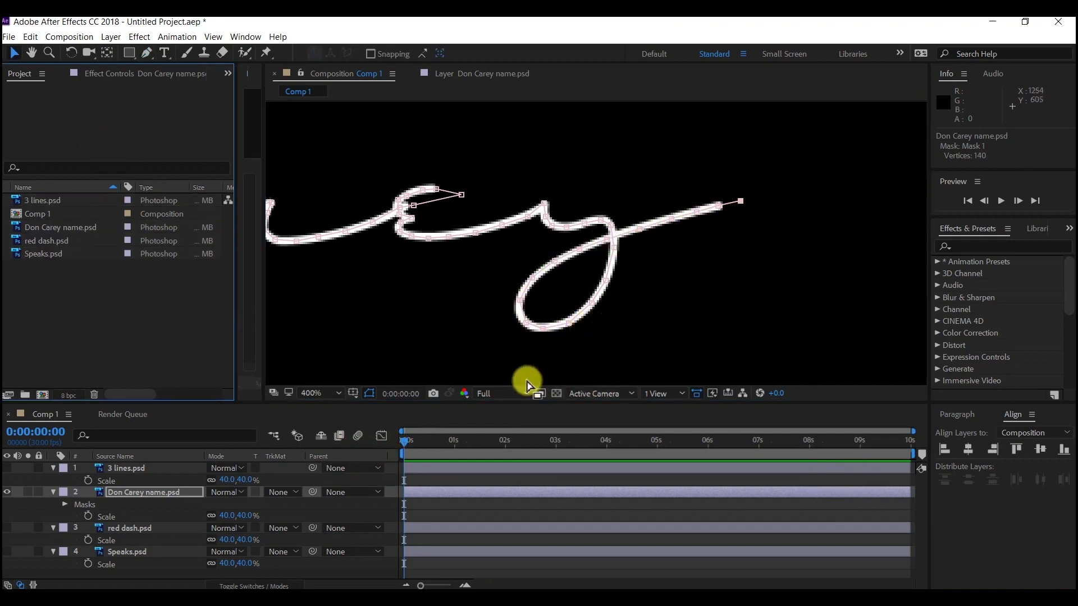
Fit the whole composition in the viewer and hide the mask path outlines.
{"action": "left_click", "coordinate": [314, 393]}
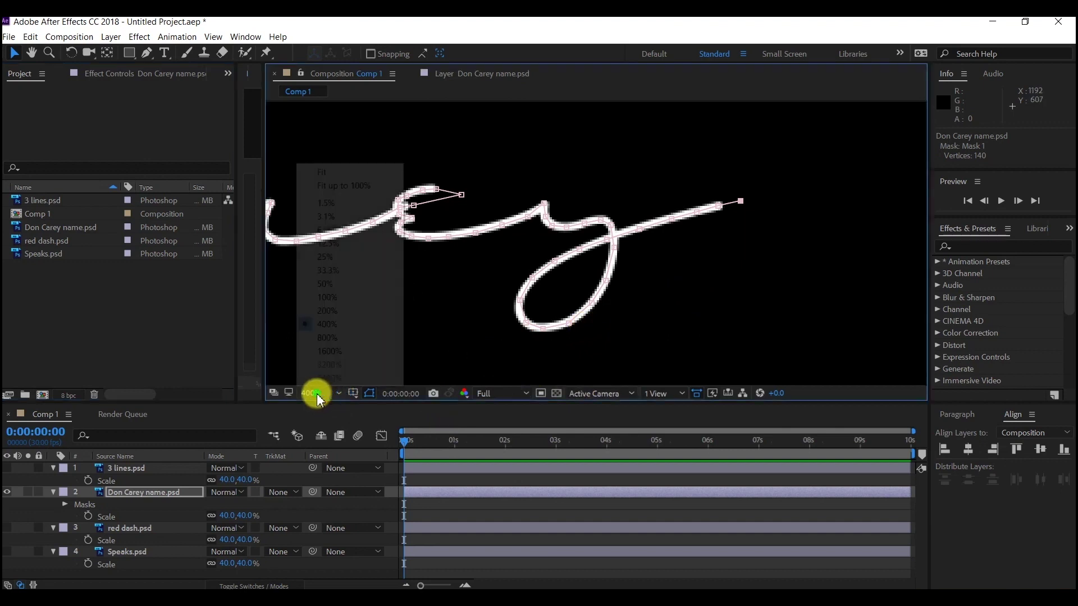
{"action": "left_click", "coordinate": [340, 172]}
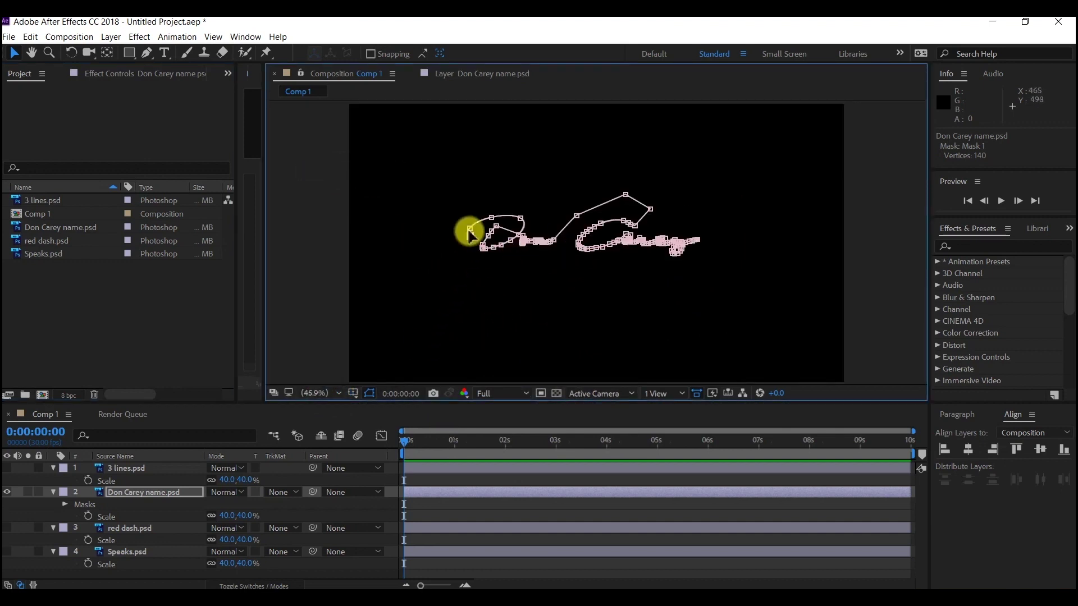
{"action": "left_click", "coordinate": [370, 393]}
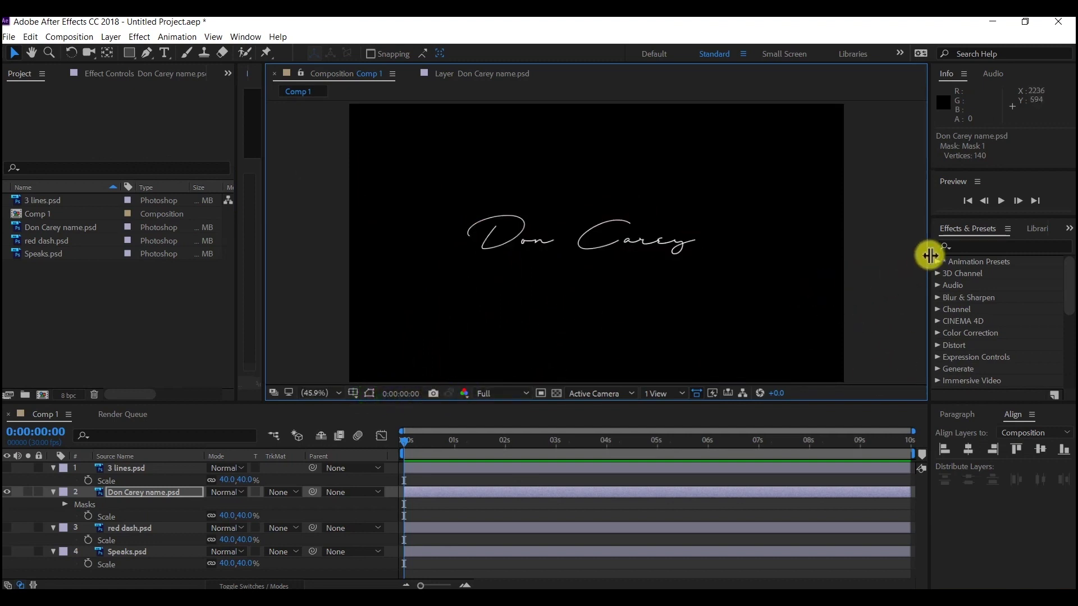
Find the Stroke effect and apply it to the handwritten name layer.
{"action": "left_click", "coordinate": [967, 235]}
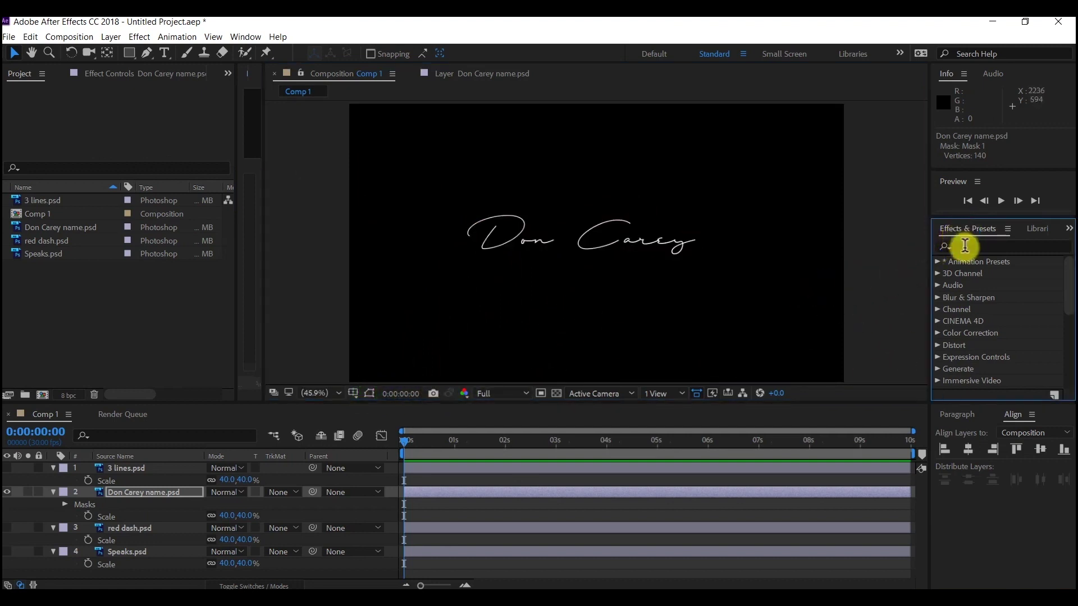
{"action": "left_click", "coordinate": [972, 247]}
{"action": "type", "text": "st"}
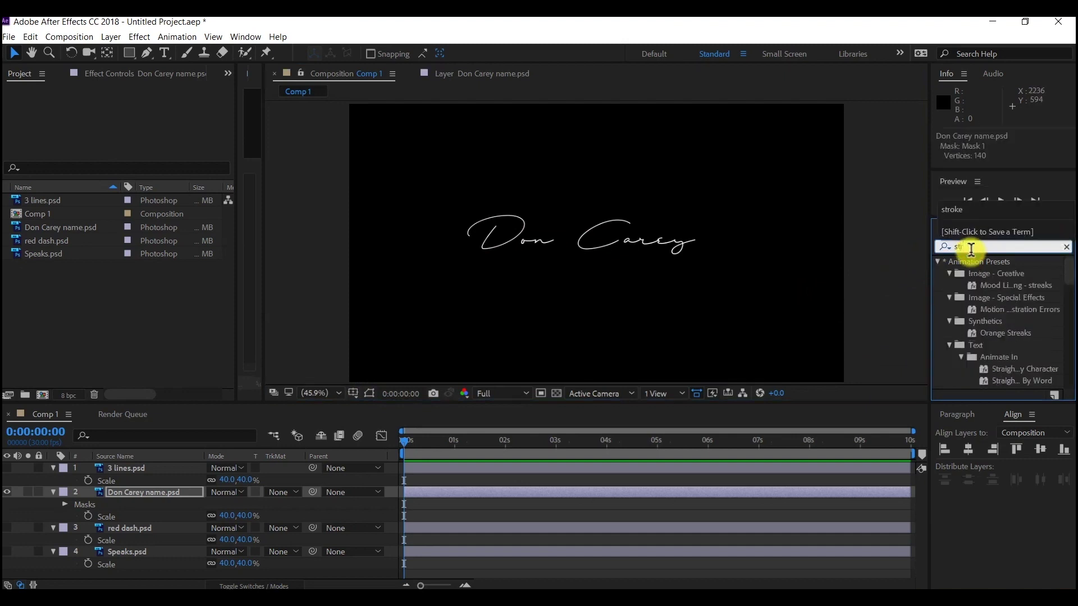
{"action": "type", "text": "roke"}
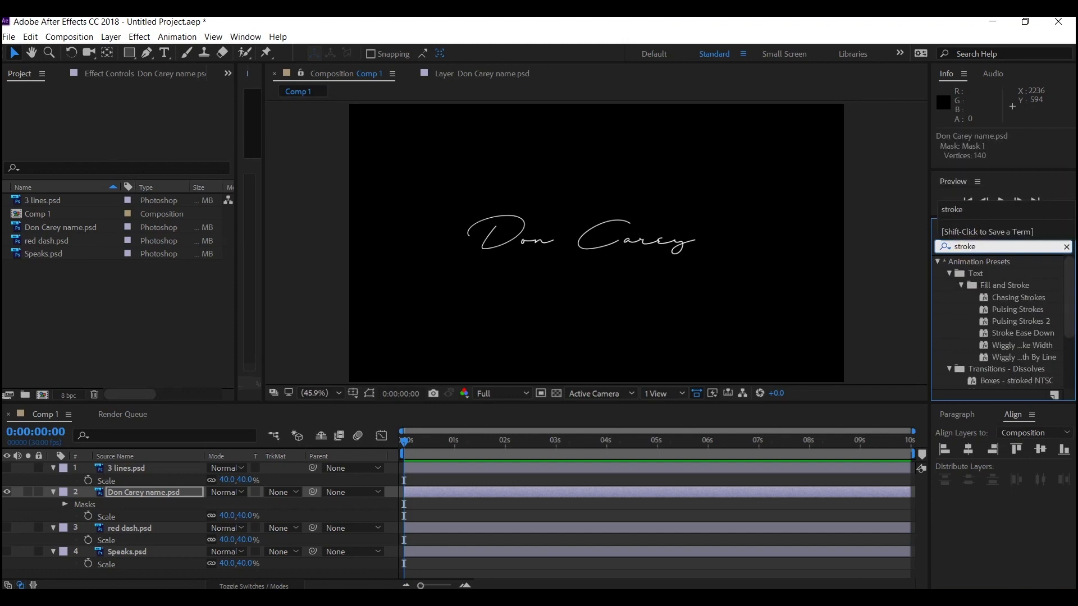
{"action": "scroll", "coordinate": [1000, 328], "scroll_direction": "down", "scroll_amount": 3}
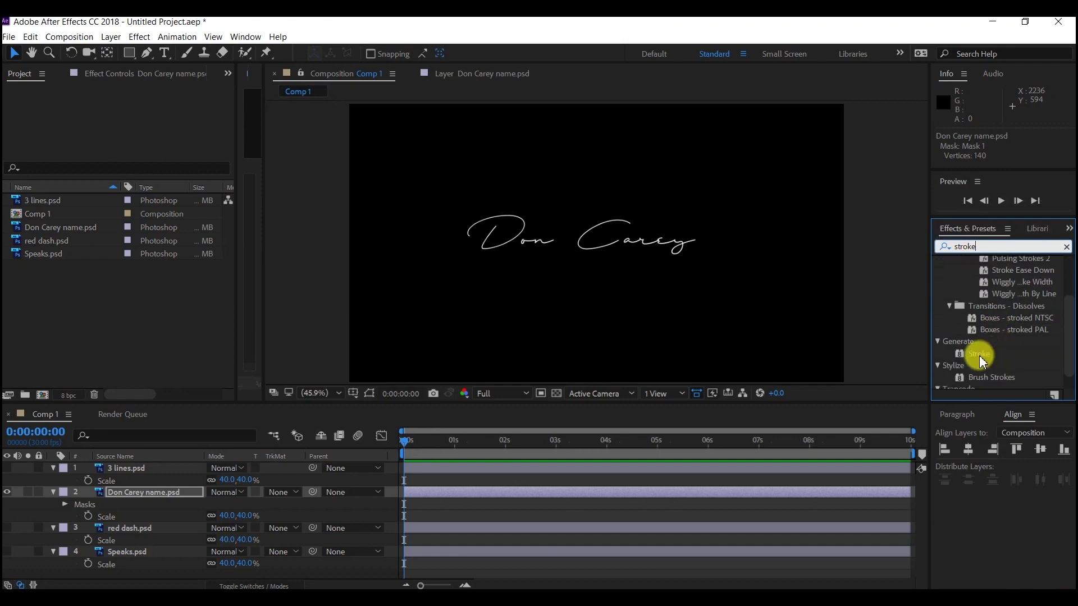
{"action": "mouse_move", "coordinate": [979, 355]}
{"action": "left_mouse_down"}
{"action": "mouse_move", "coordinate": [902, 380]}
{"action": "mouse_move", "coordinate": [247, 466]}
{"action": "mouse_move", "coordinate": [180, 496]}
{"action": "left_mouse_up"}
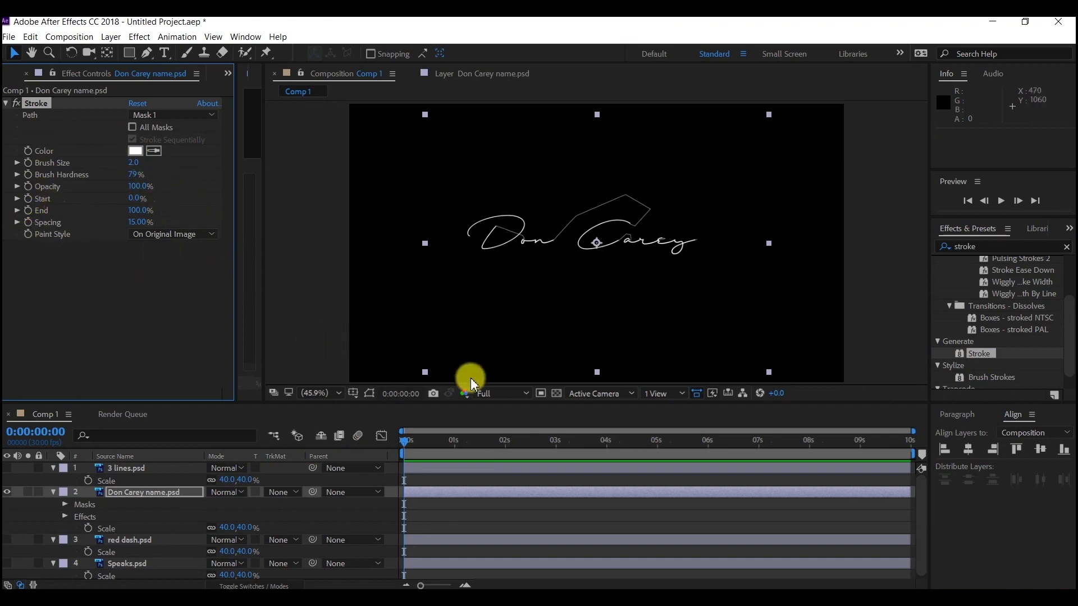
Add a keyframe for the Stroke's End at 0:00:00:28 with a value of 0%.
{"action": "left_click", "coordinate": [453, 443]}
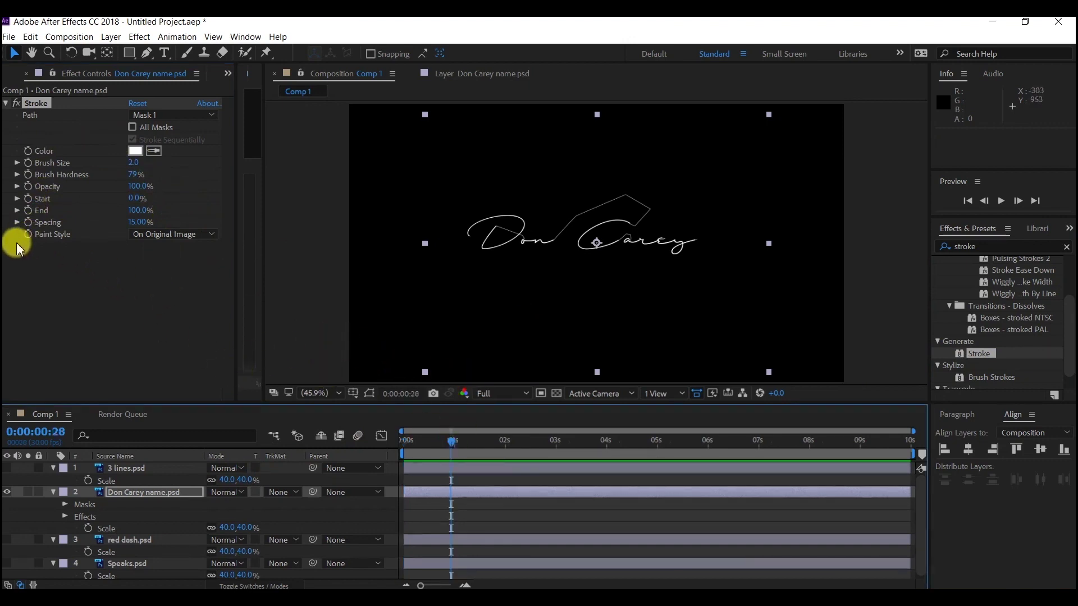
{"action": "left_click", "coordinate": [27, 210]}
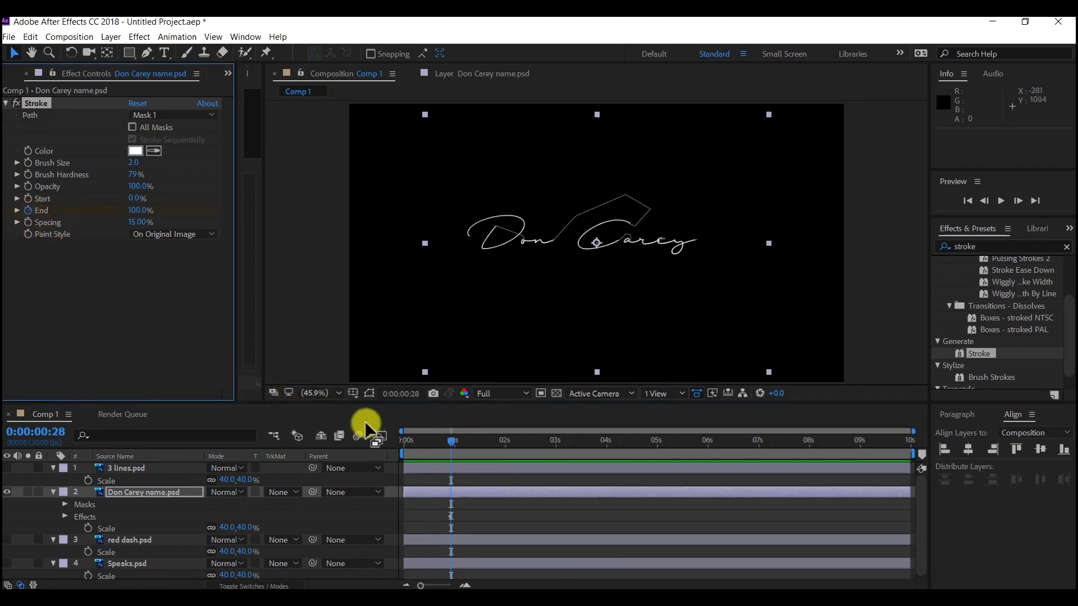
{"action": "key", "text": "u"}
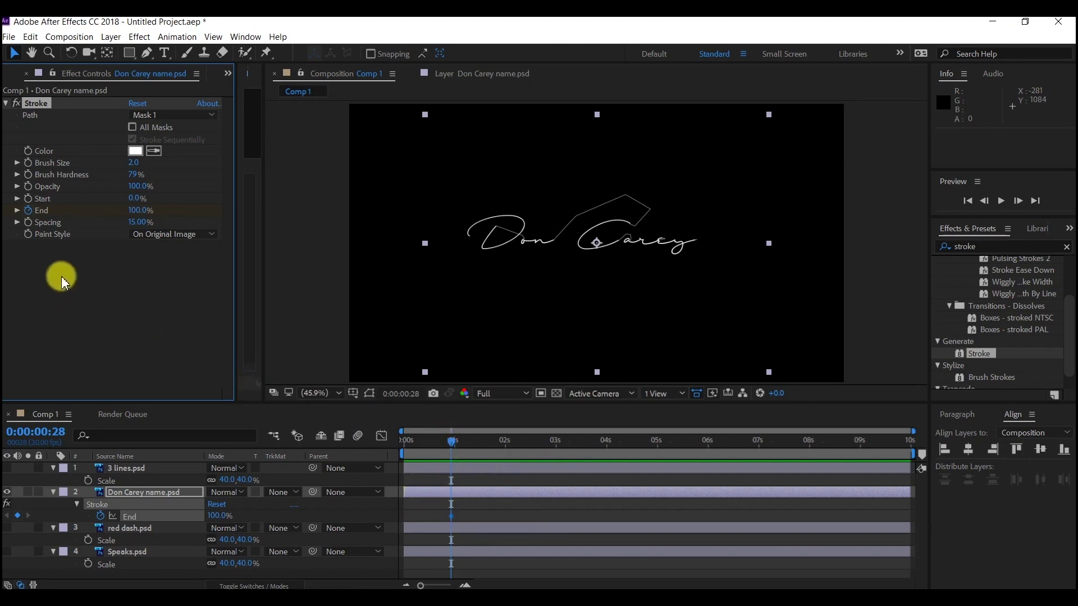
{"action": "left_click", "coordinate": [133, 210]}
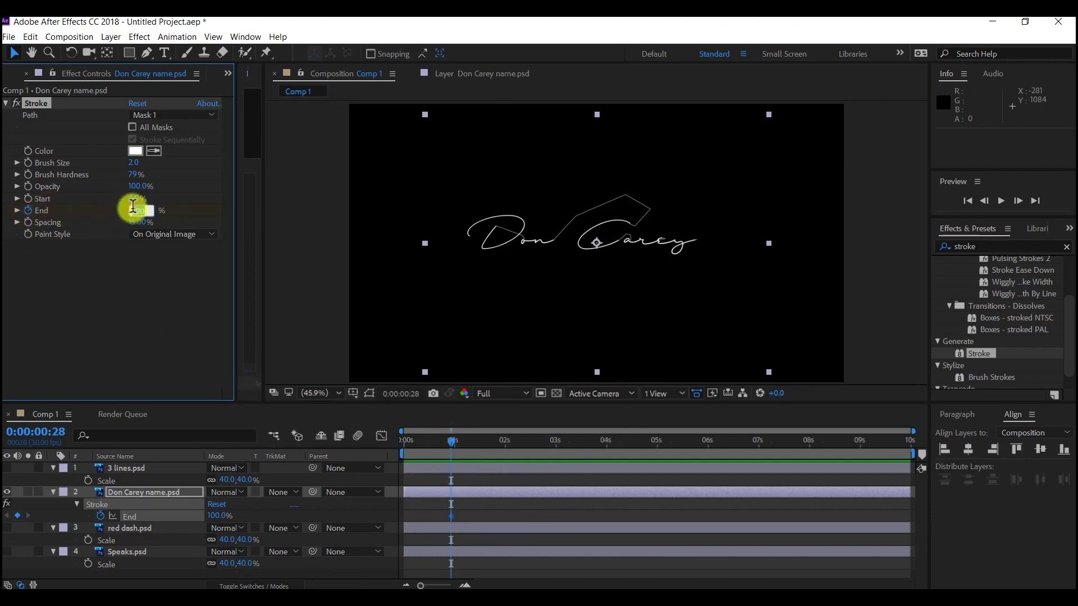
{"action": "type", "text": "0"}
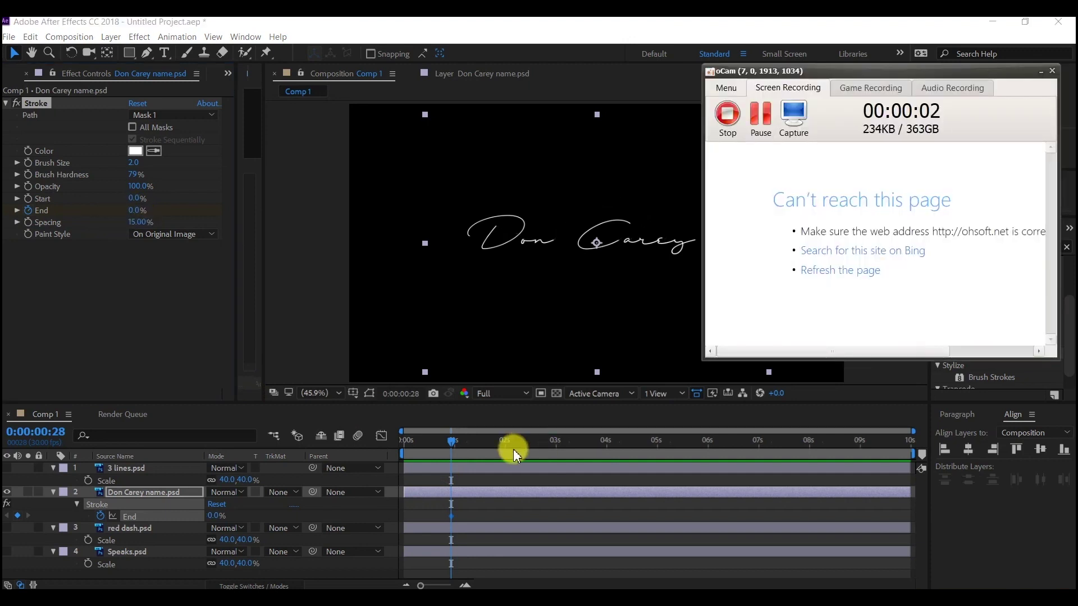
Keyframe the Stroke's End at 100% at 0:00:03:00 and preview the animation.
{"action": "left_click", "coordinate": [556, 440]}
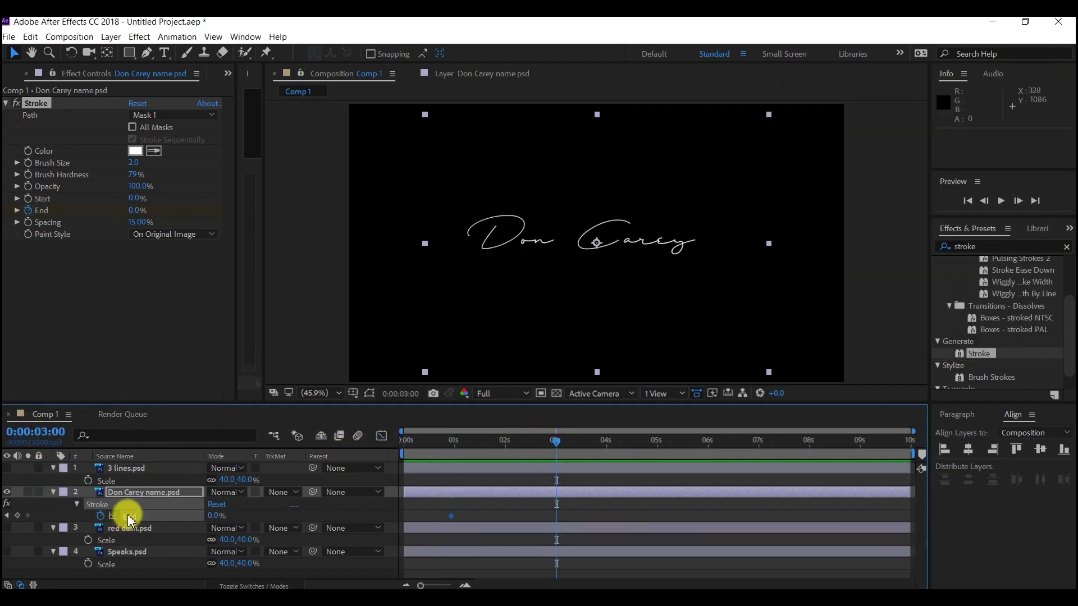
{"action": "left_click", "coordinate": [133, 210]}
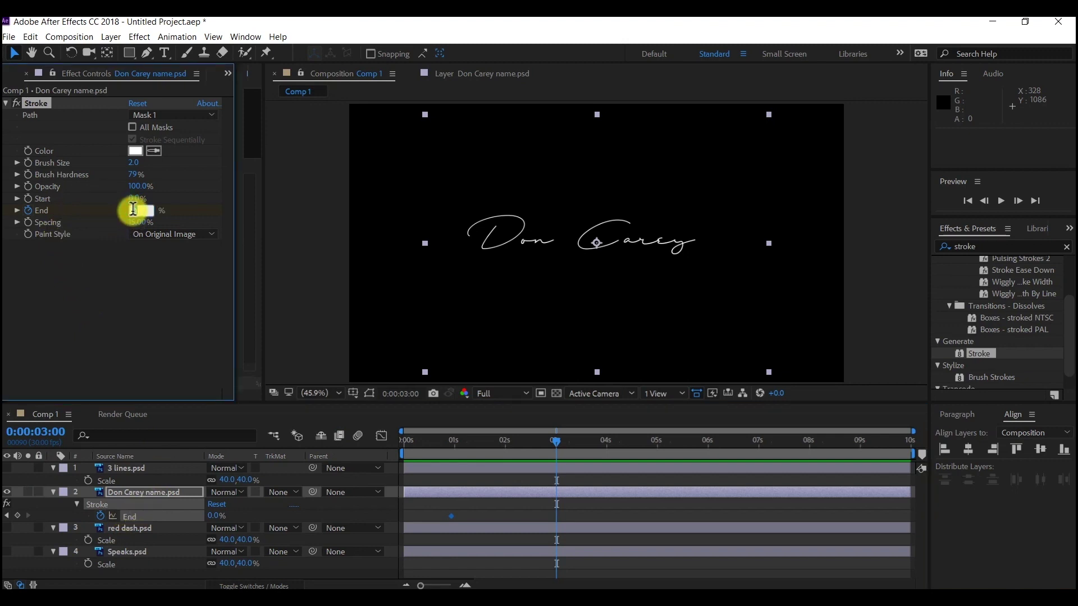
{"action": "type", "text": "1"}
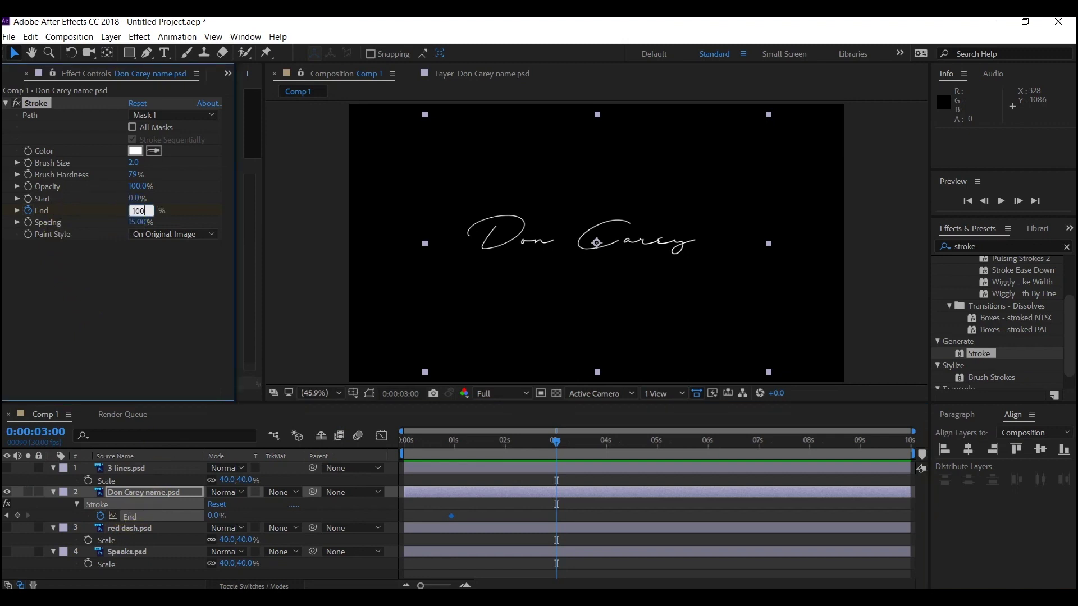
{"action": "type", "text": "00"}
{"action": "key", "text": "Return"}
{"action": "key", "text": "space"}
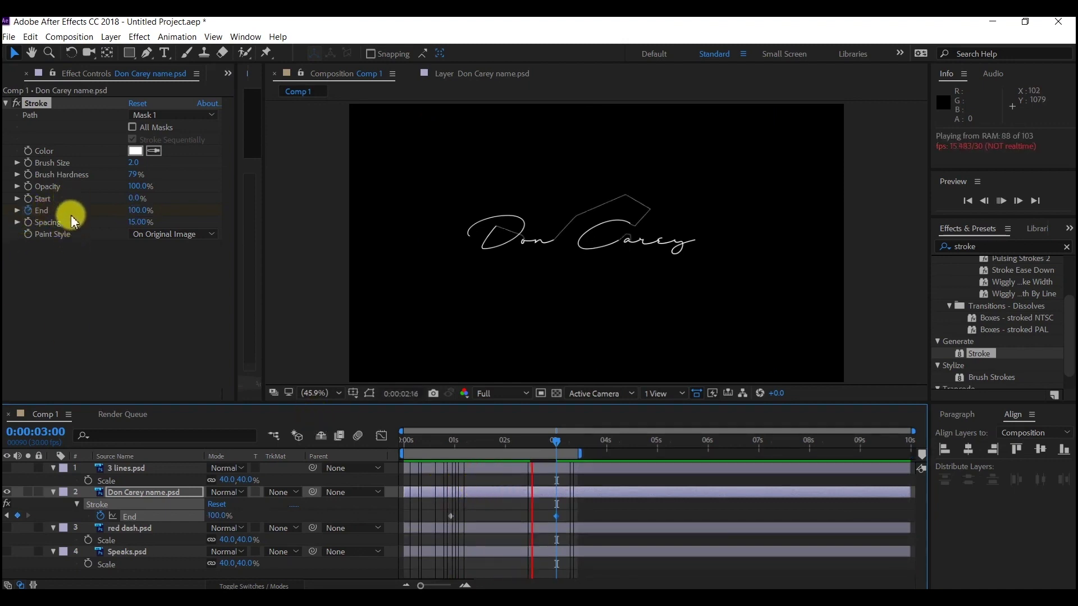
Set the Stroke's Paint Style to Reveal Original Image and preview the write-on.
{"action": "left_click", "coordinate": [160, 241]}
{"action": "left_click", "coordinate": [160, 240]}
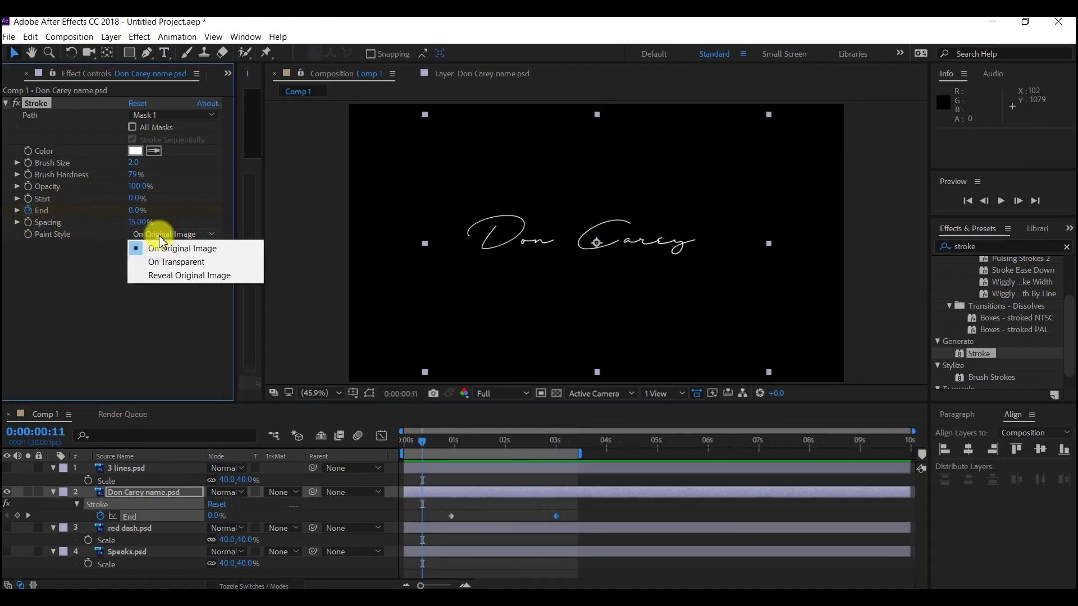
{"action": "left_click", "coordinate": [163, 276]}
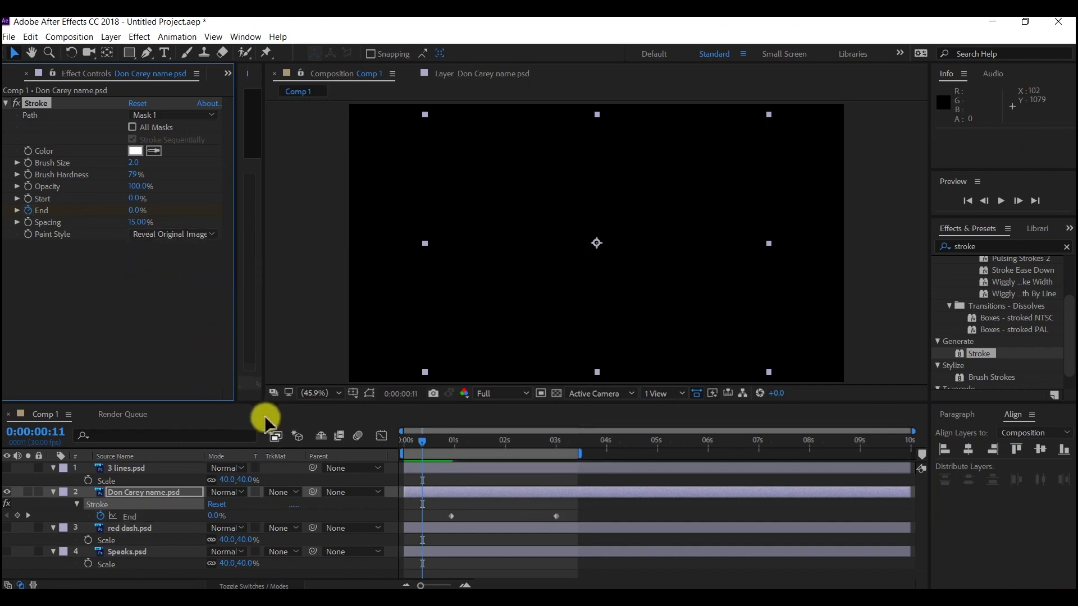
{"action": "key", "text": "space"}
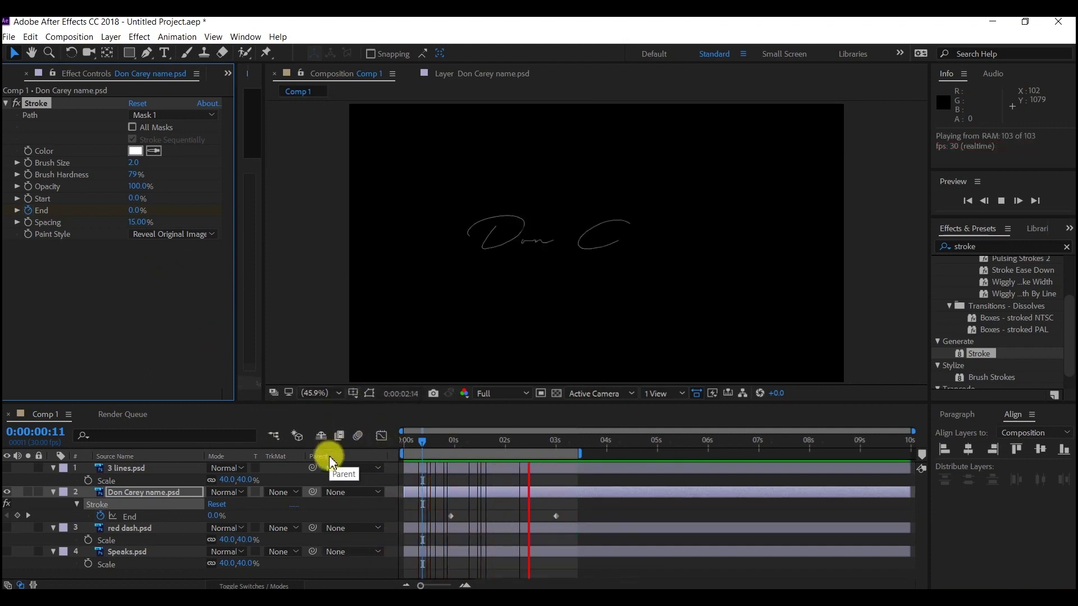
{"action": "key", "text": "space"}
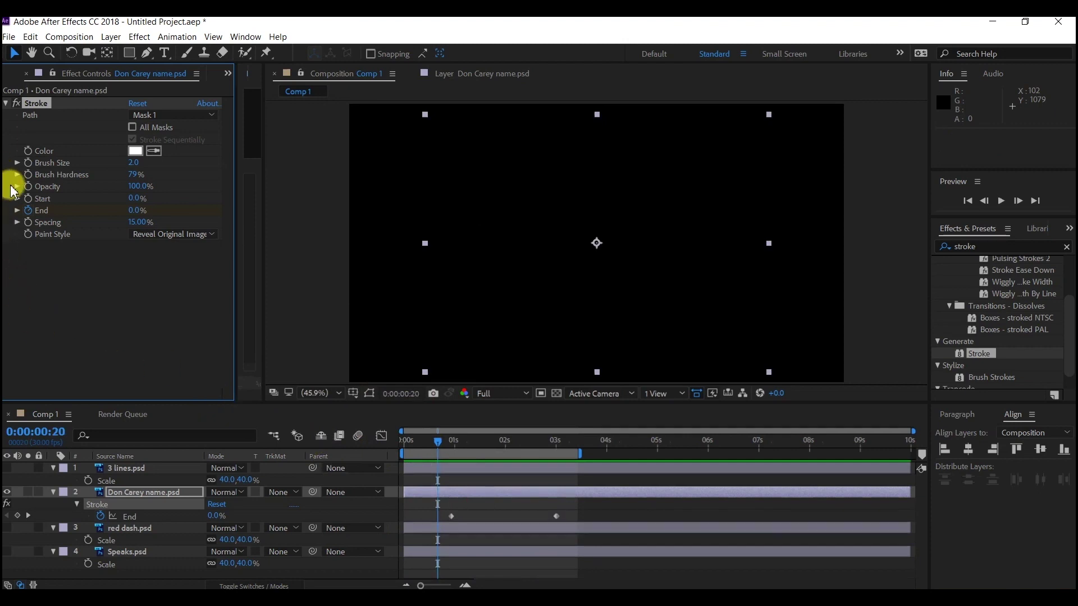
Set the Stroke's Brush Size to 6 and preview the name reveal.
{"action": "left_click", "coordinate": [133, 163]}
{"action": "type", "text": "6"}
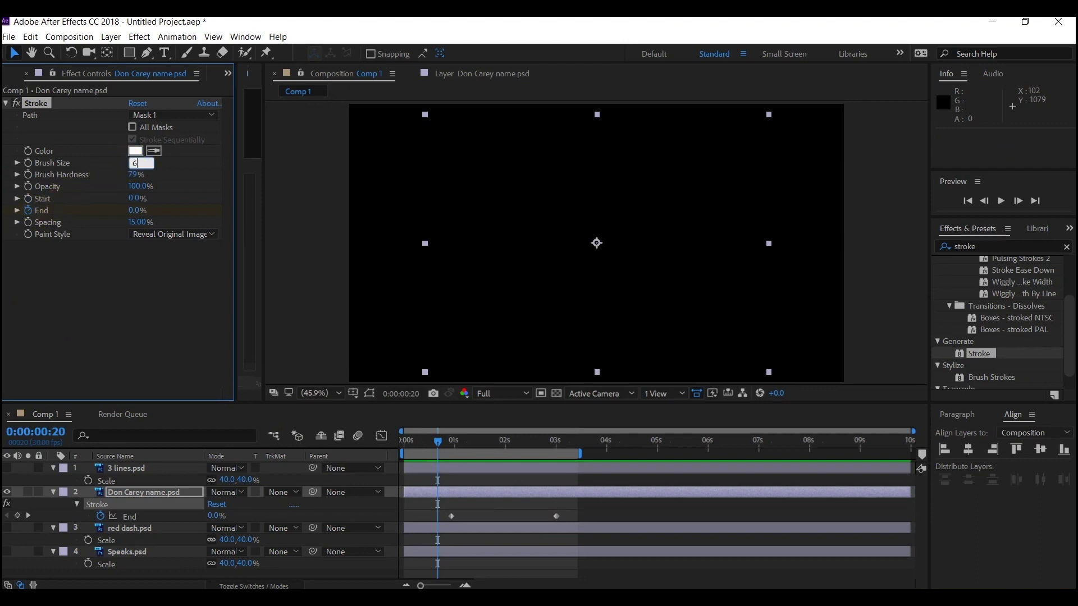
{"action": "key", "text": "Return"}
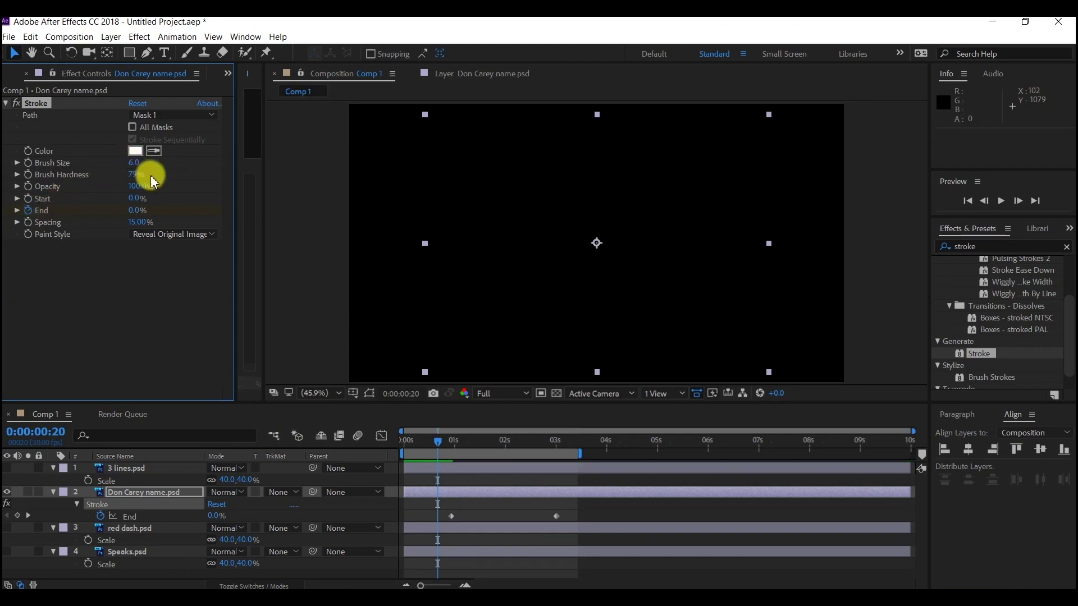
{"action": "key", "text": "space"}
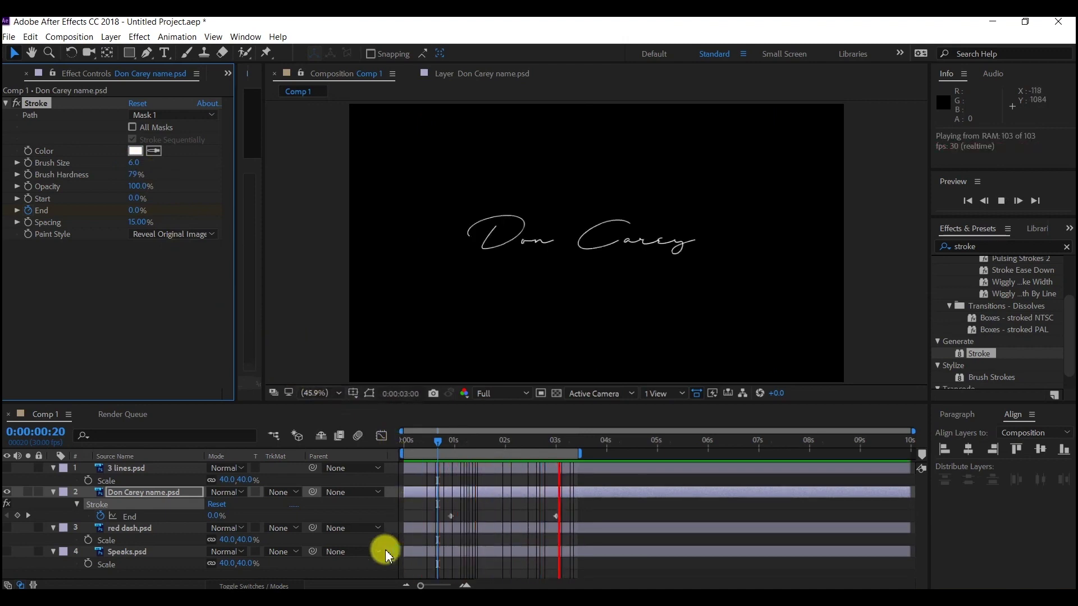
{"action": "key", "text": "space"}
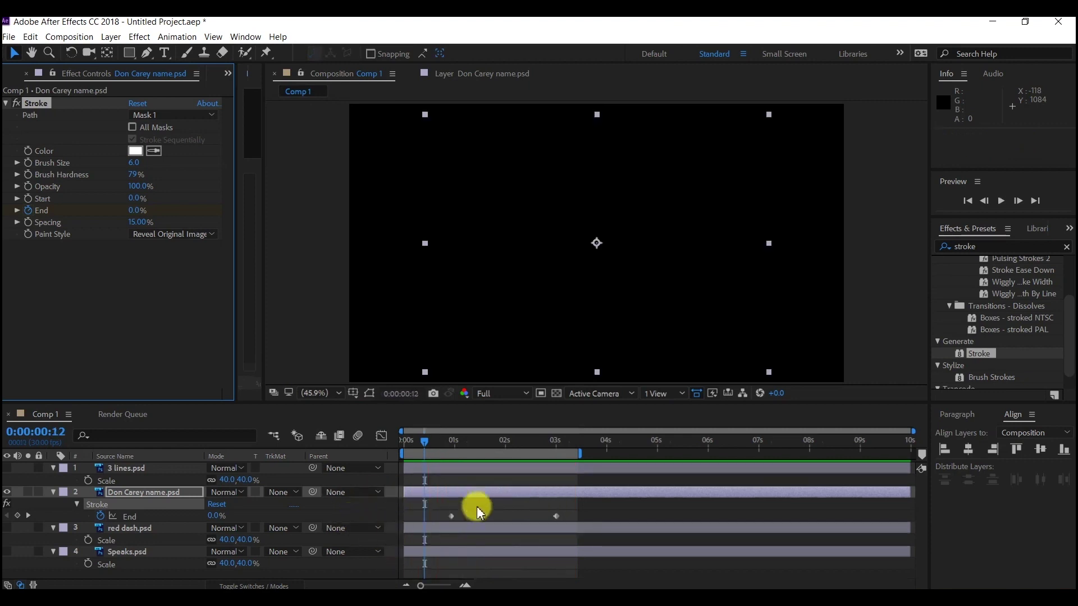
Apply Easy Ease to both End keyframes of the name layer and preview the eased reveal.
{"action": "left_click_drag", "start_coordinate": [576, 508], "coordinate": [439, 520]}
{"action": "right_click", "coordinate": [450, 517]}
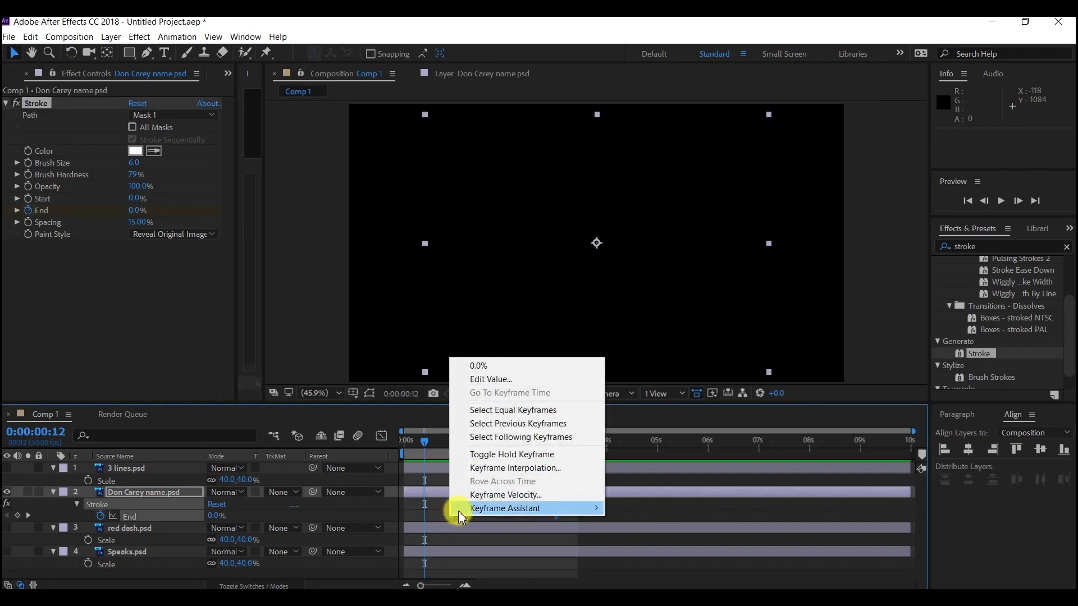
{"action": "mouse_move", "coordinate": [477, 515]}
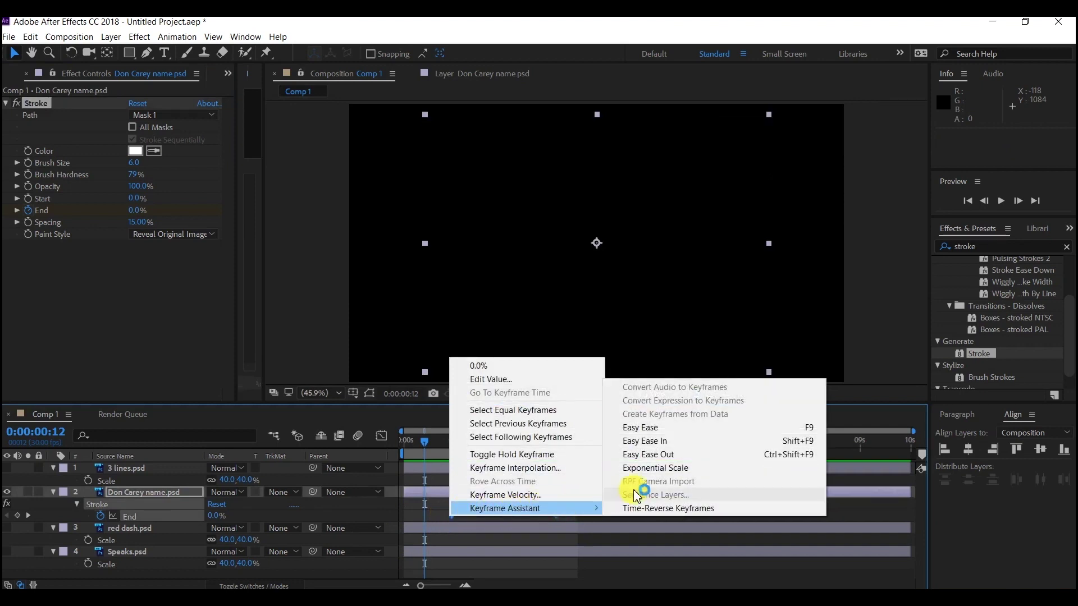
{"action": "left_click", "coordinate": [645, 433]}
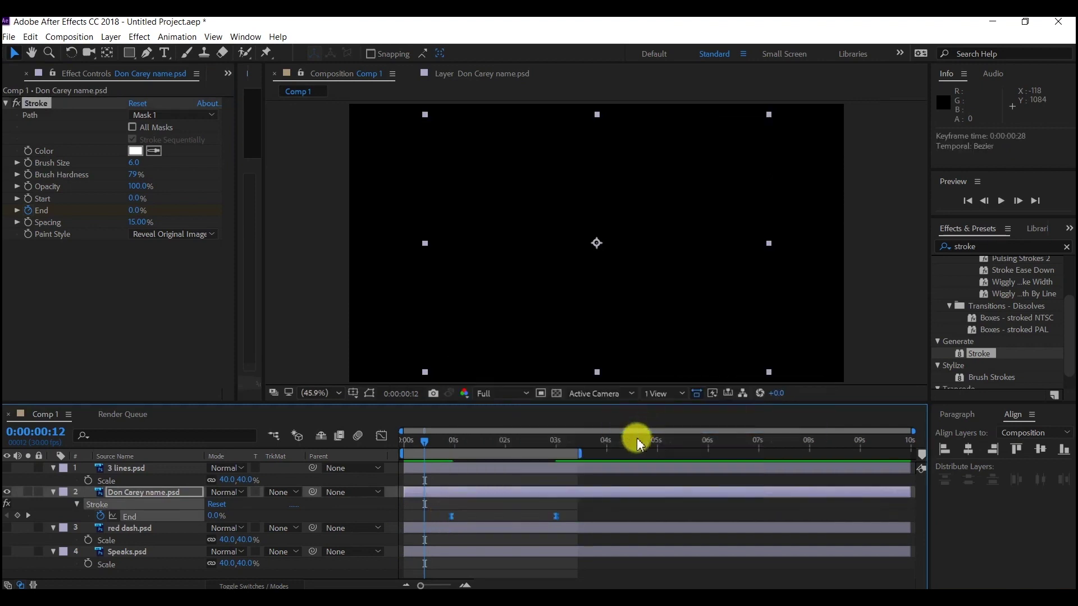
{"action": "key", "text": "space"}
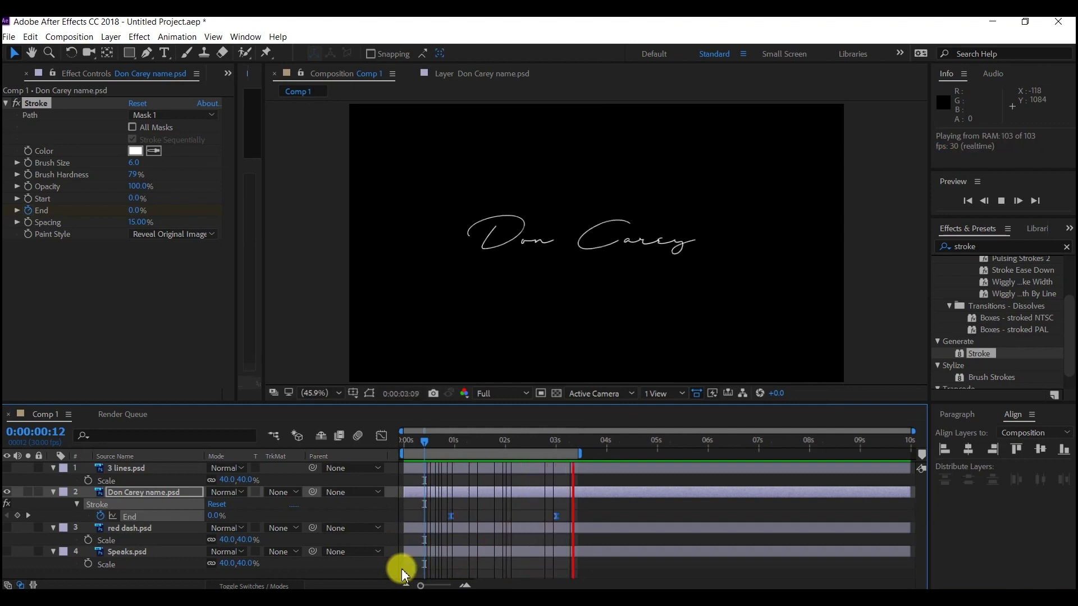
{"action": "left_click", "coordinate": [402, 568]}
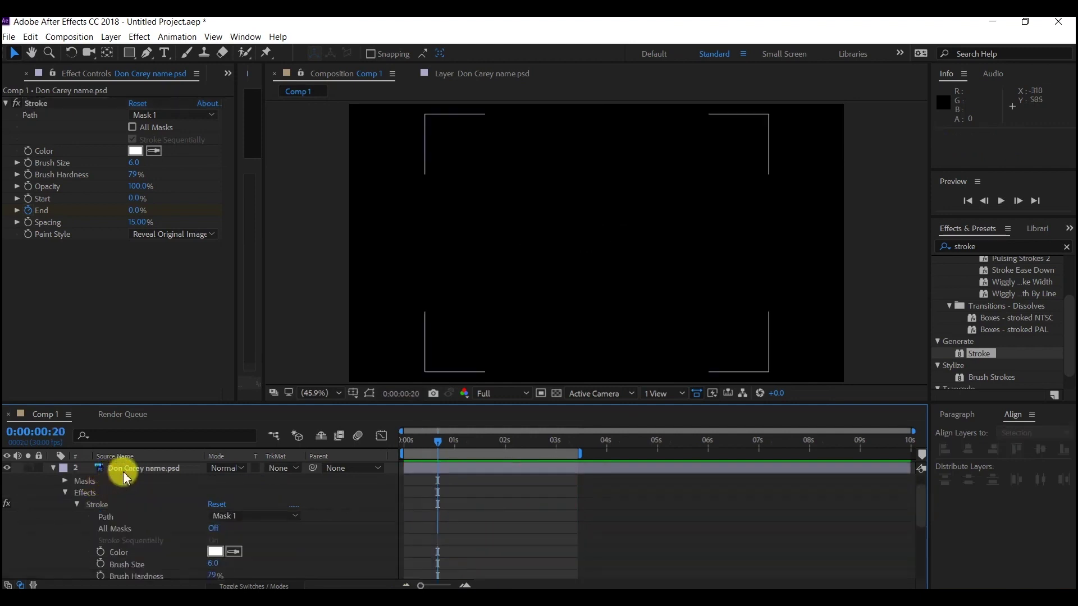
Collapse the expanded properties of all four layers in the timeline and clear the layer selection.
{"action": "left_click", "coordinate": [126, 479]}
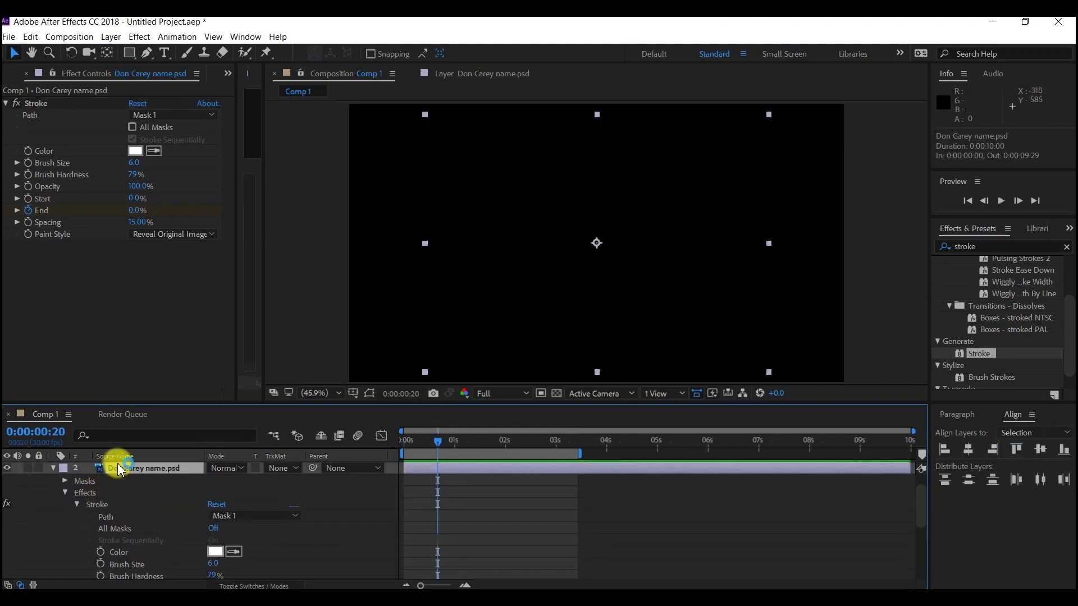
{"action": "key", "text": "u"}
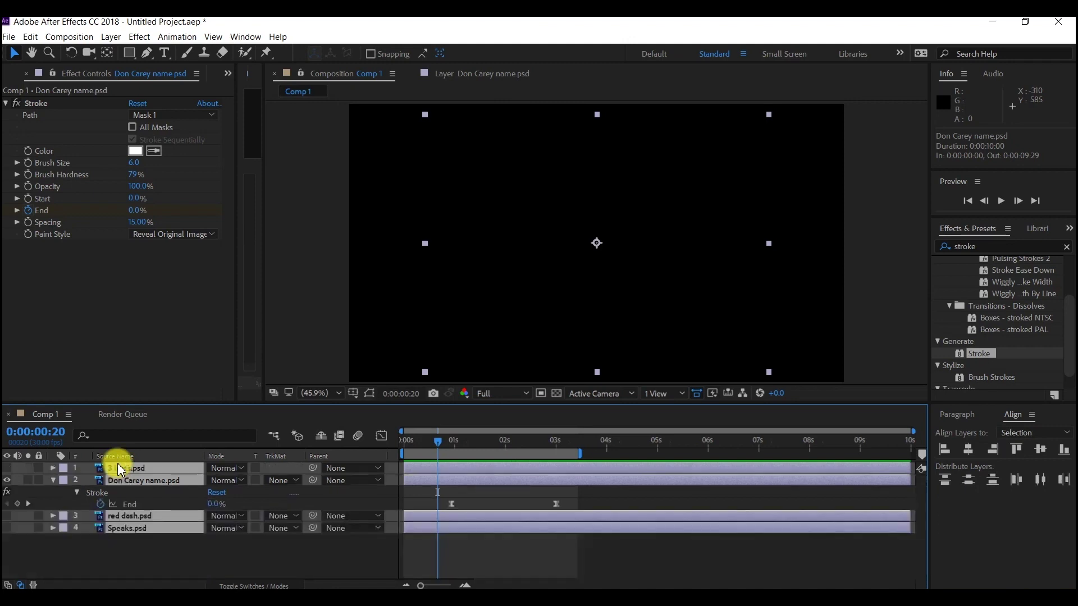
{"action": "key", "text": "u"}
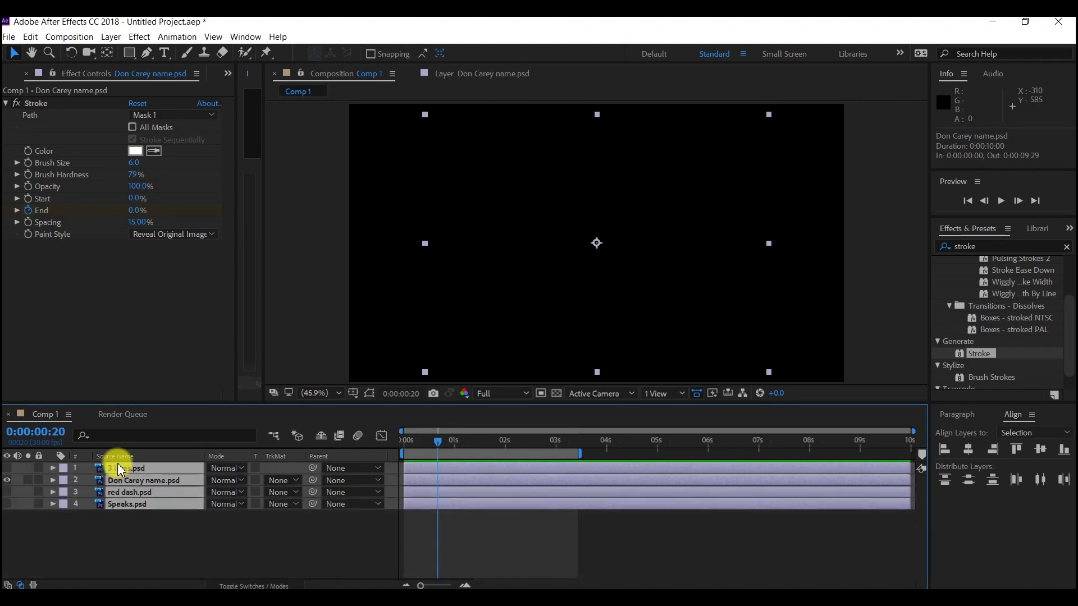
{"action": "left_click", "coordinate": [114, 524]}
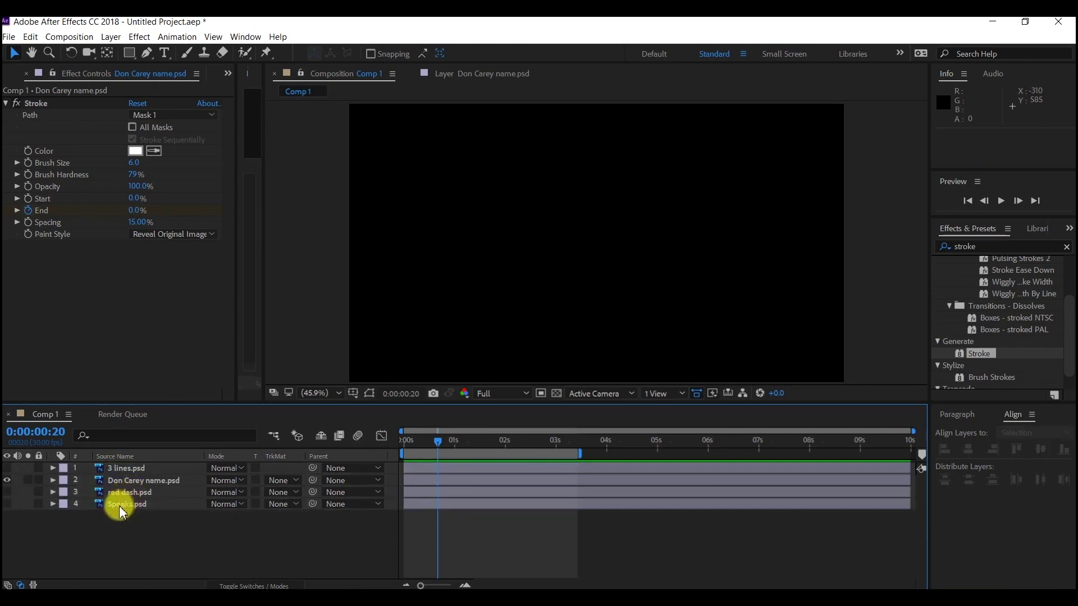
Select the Speaks.psd layer and turn on its visibility.
{"action": "left_click", "coordinate": [121, 505]}
{"action": "left_click", "coordinate": [7, 504]}
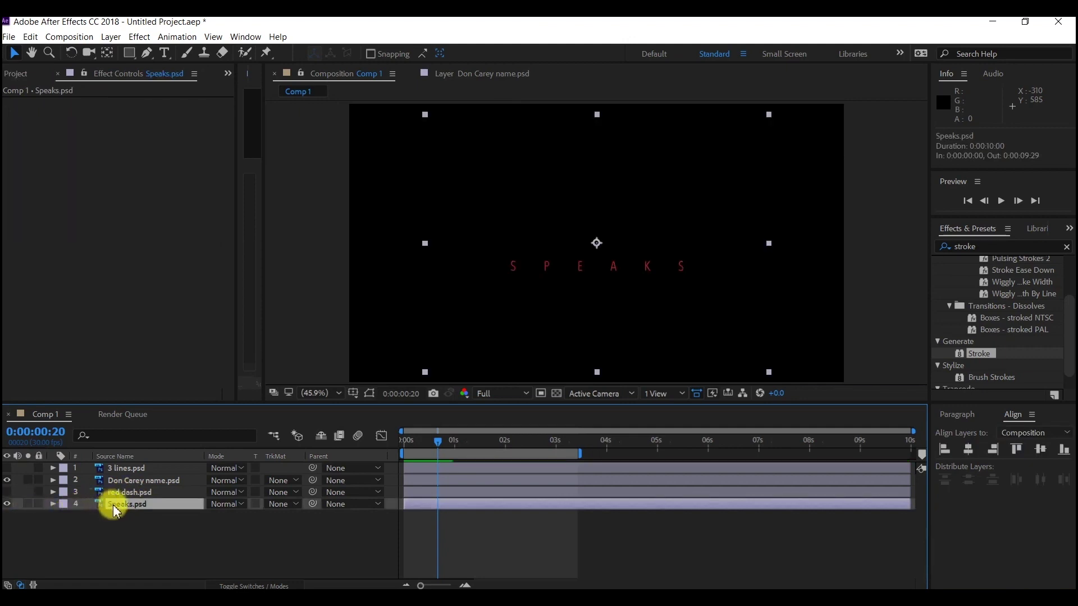
Move the Speaks.psd layer above red dash.psd, set the current time to 0:00:03:01 and clear the layer selection.
{"action": "left_click_drag", "start_coordinate": [116, 511], "coordinate": [119, 498]}
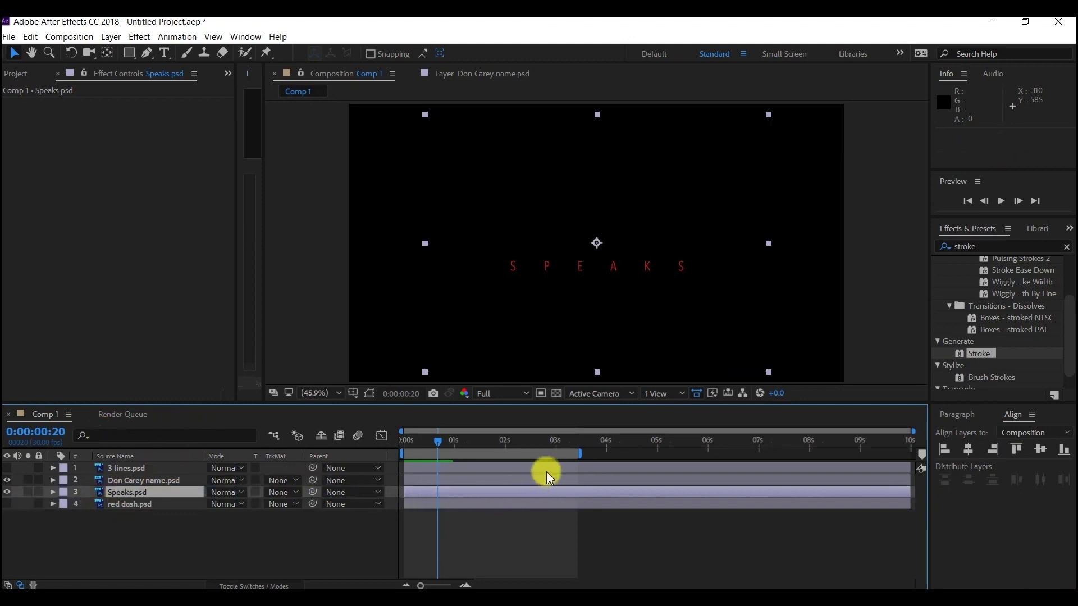
{"action": "left_click", "coordinate": [556, 445]}
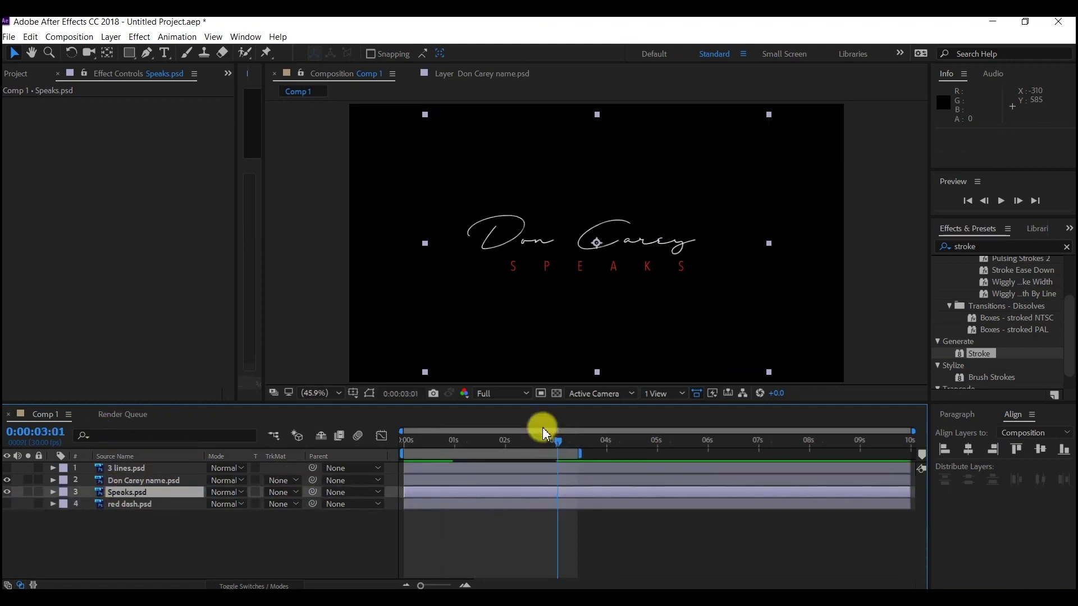
{"action": "left_click", "coordinate": [109, 540]}
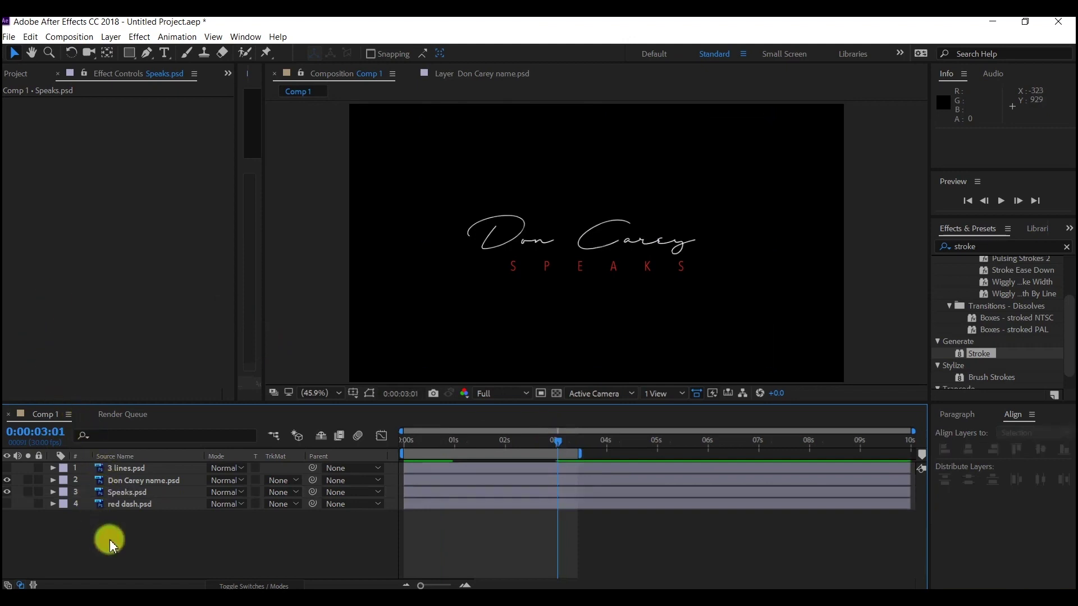
Set up the Rectangle tool with a Solid Color fill at 100% opacity and the stroke set to None.
{"action": "left_click", "coordinate": [134, 56]}
{"action": "left_click_drag", "start_coordinate": [133, 56], "coordinate": [163, 56]}
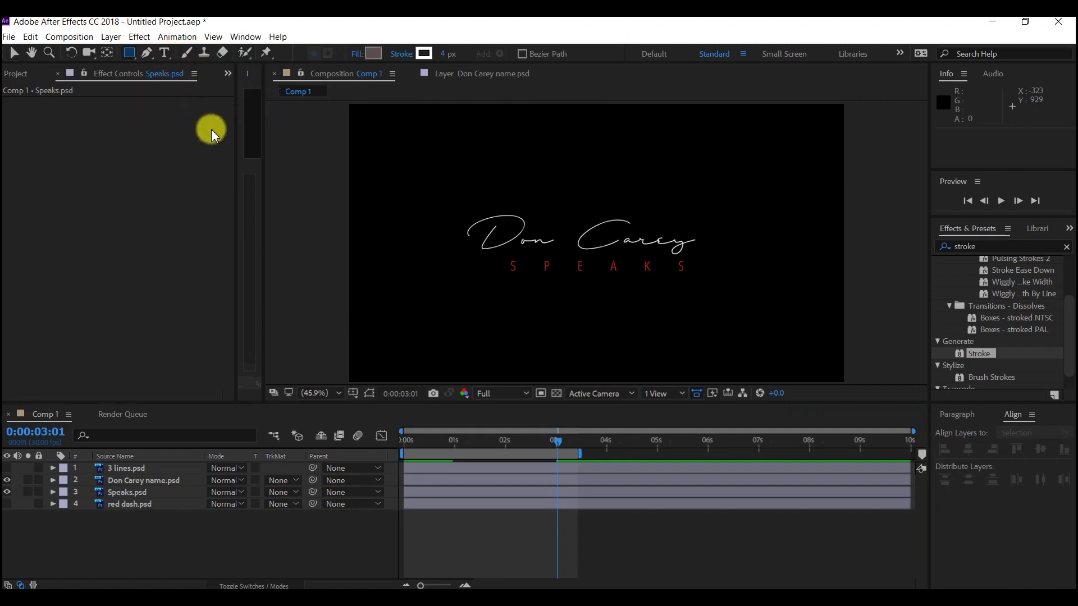
{"action": "left_click", "coordinate": [358, 55]}
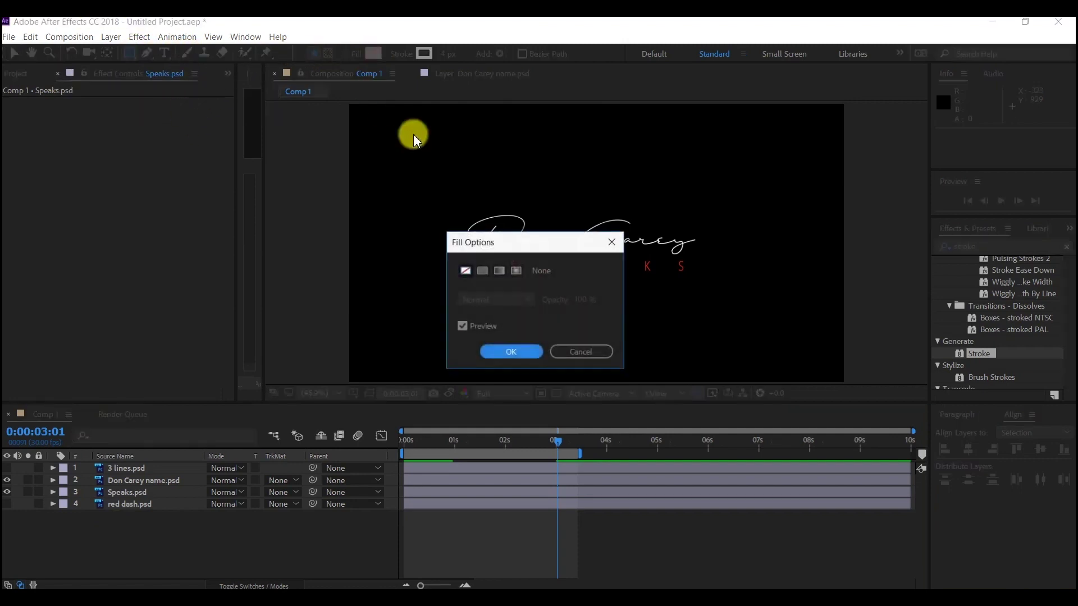
{"action": "left_click", "coordinate": [482, 271]}
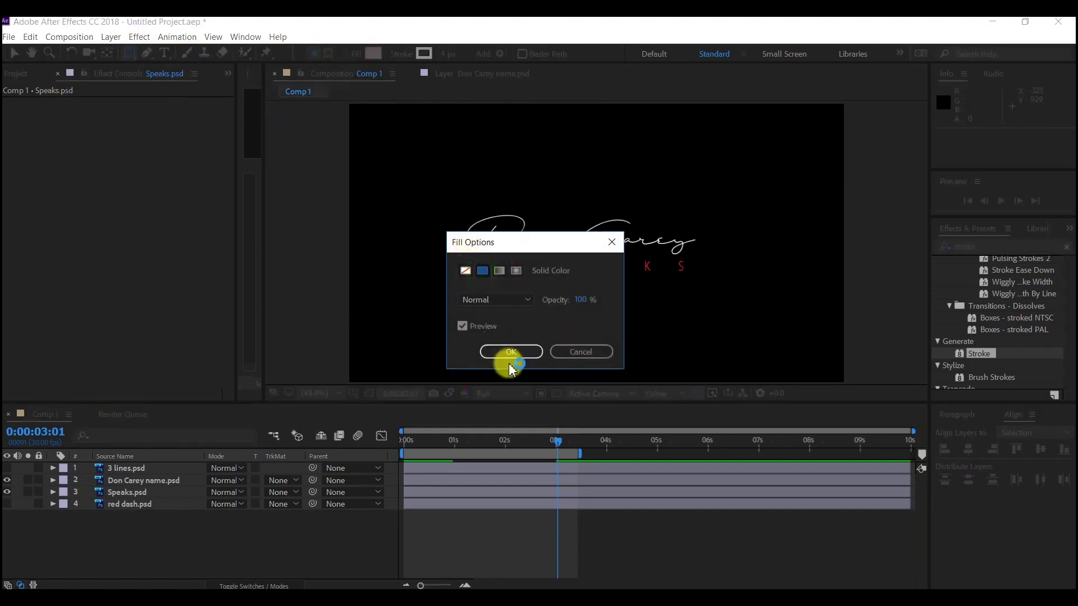
{"action": "left_click", "coordinate": [511, 352]}
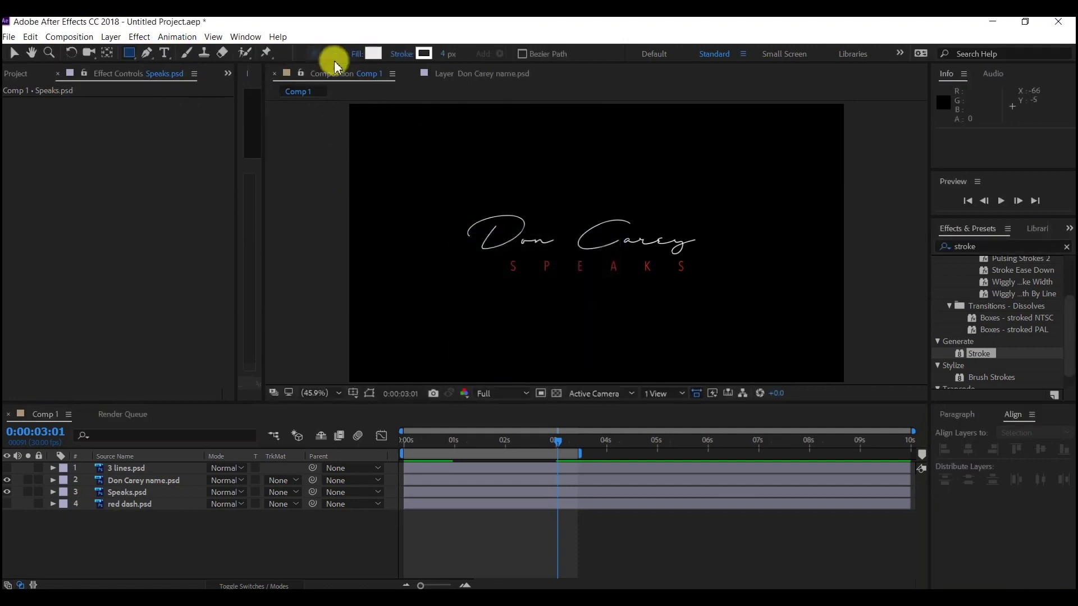
{"action": "left_click", "coordinate": [409, 59]}
{"action": "left_click", "coordinate": [465, 271]}
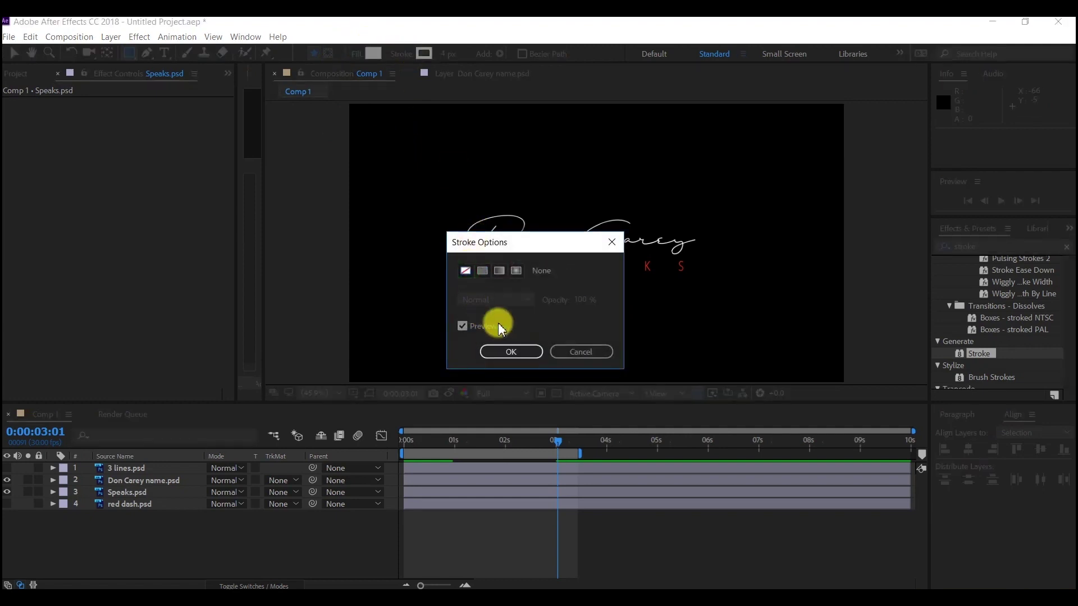
{"action": "left_click", "coordinate": [510, 352]}
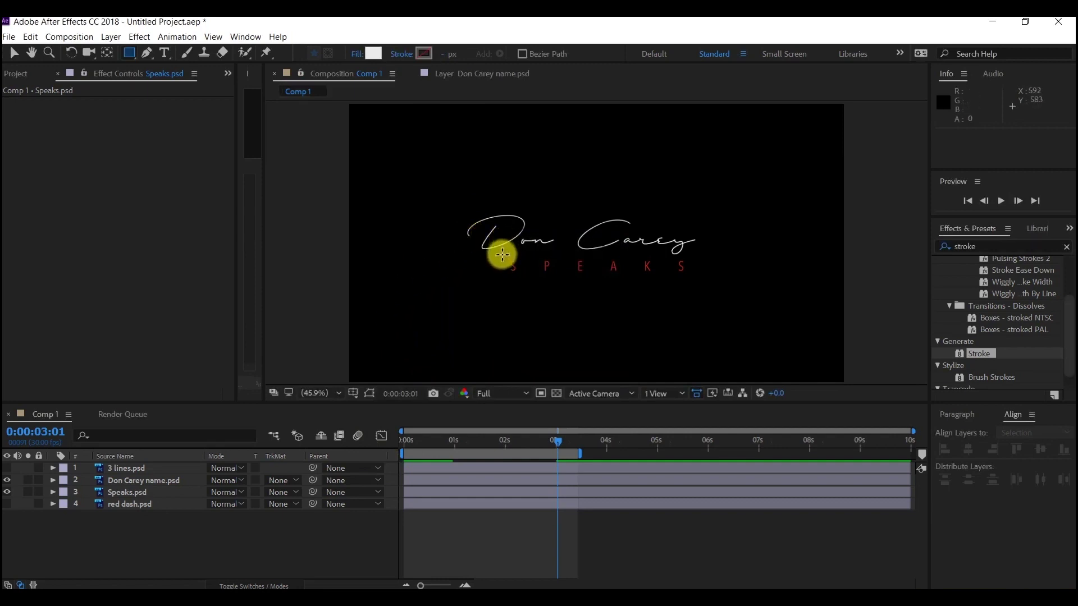
Draw a white rectangle about 738 by 107 px over the word SPEAKS and place its shape layer directly above Speaks.psd.
{"action": "left_click_drag", "start_coordinate": [501, 254], "coordinate": [691, 281]}
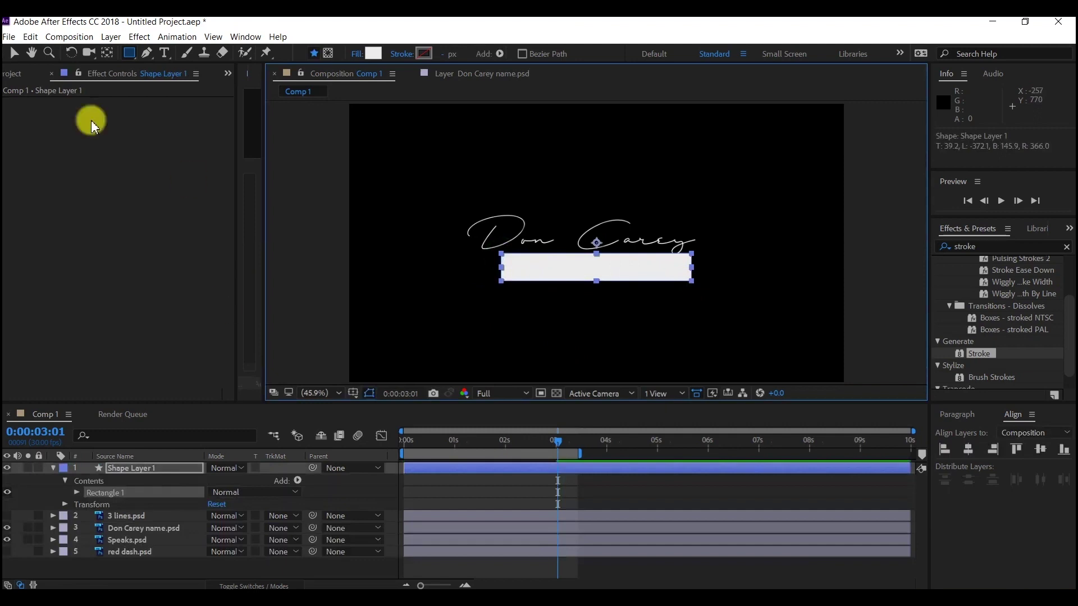
{"action": "left_click", "coordinate": [14, 53]}
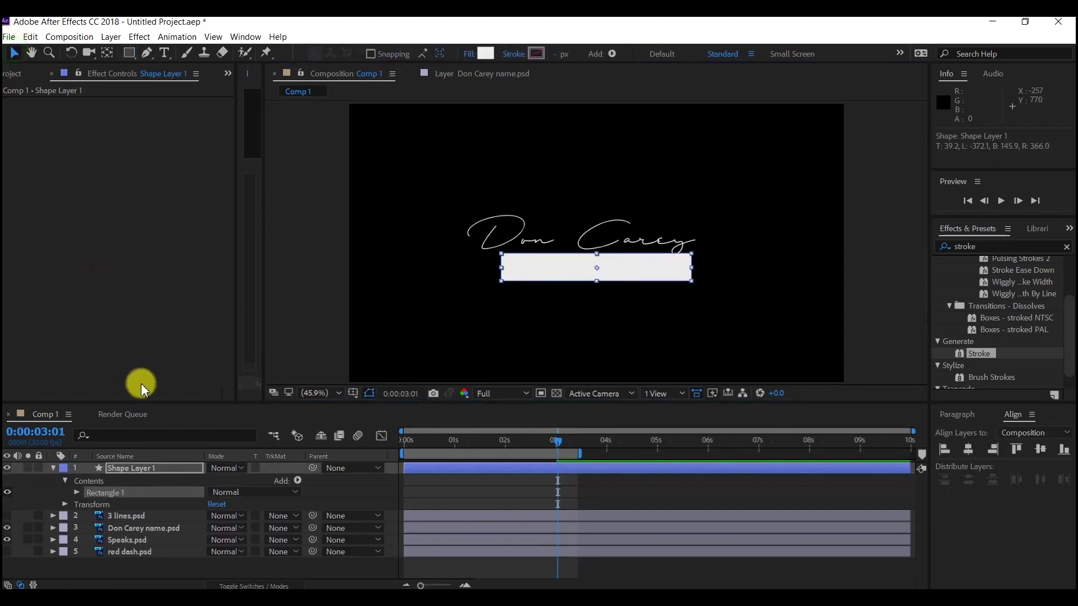
{"action": "left_click", "coordinate": [150, 469]}
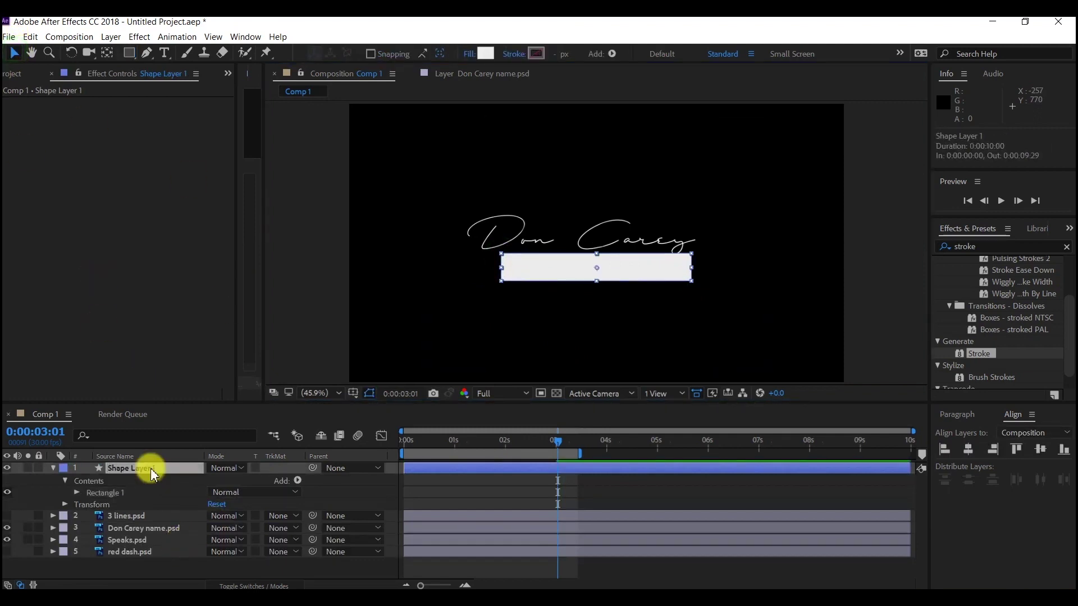
{"action": "left_click_drag", "start_coordinate": [152, 473], "coordinate": [148, 531]}
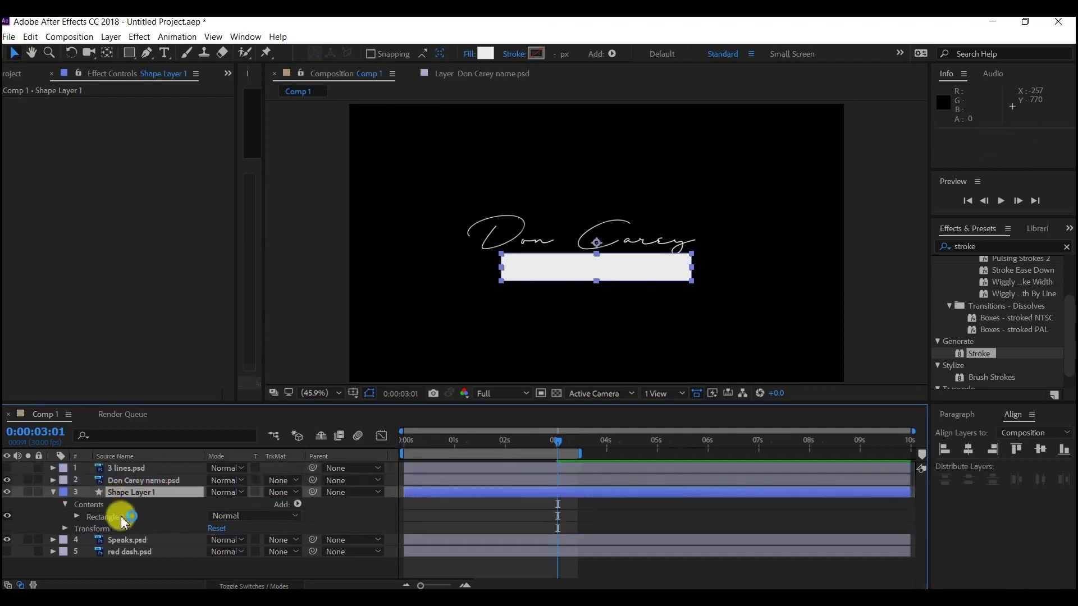
Set the track matte of the Speaks.psd layer to Alpha Matte "Shape Layer 1".
{"action": "key", "text": "ctrl+Down"}
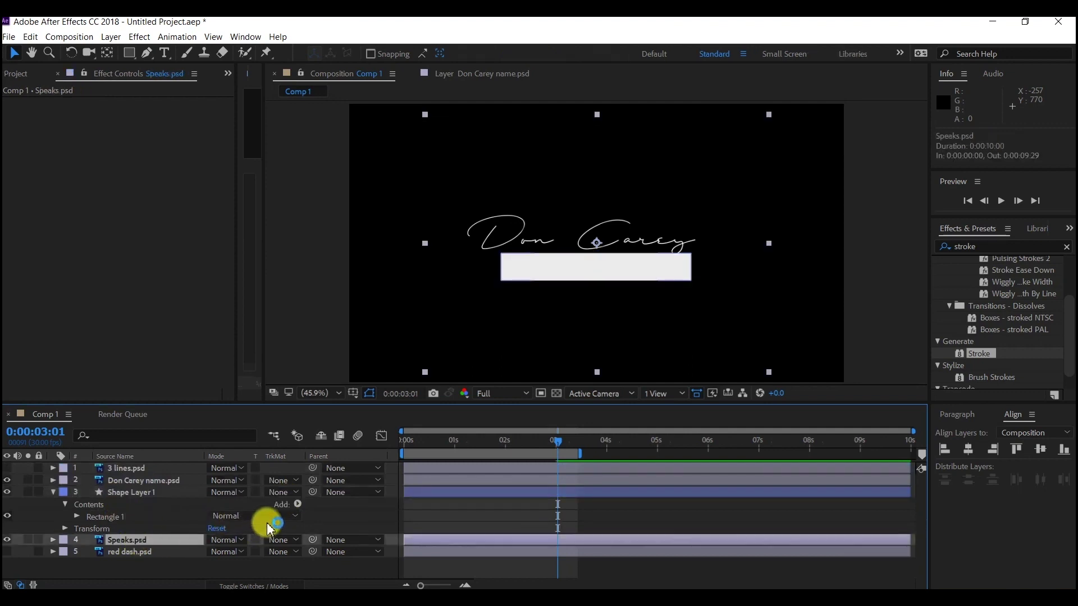
{"action": "left_click", "coordinate": [295, 540]}
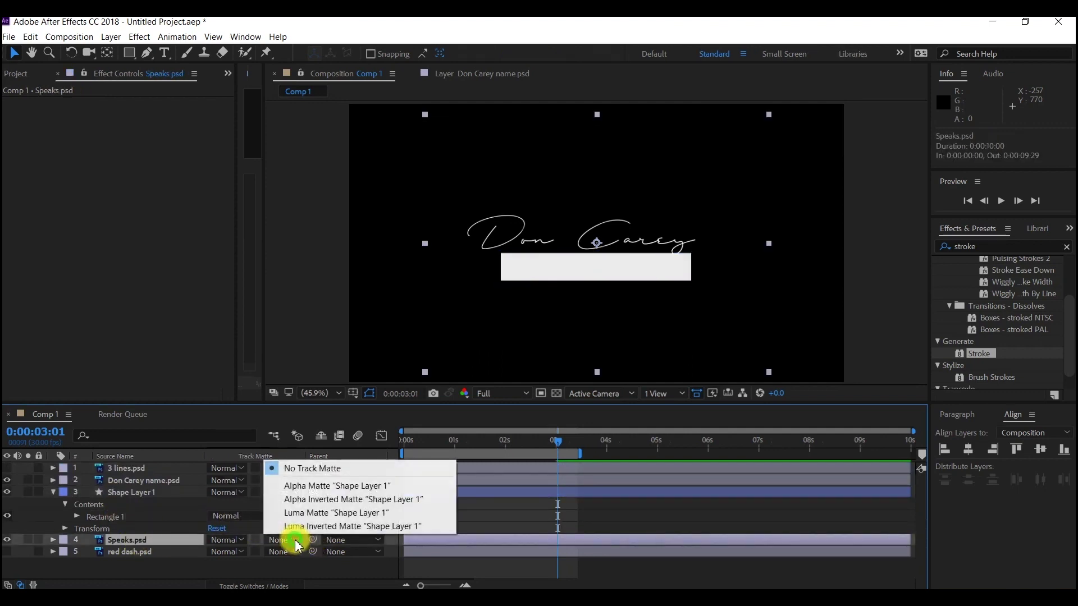
{"action": "left_click", "coordinate": [301, 486]}
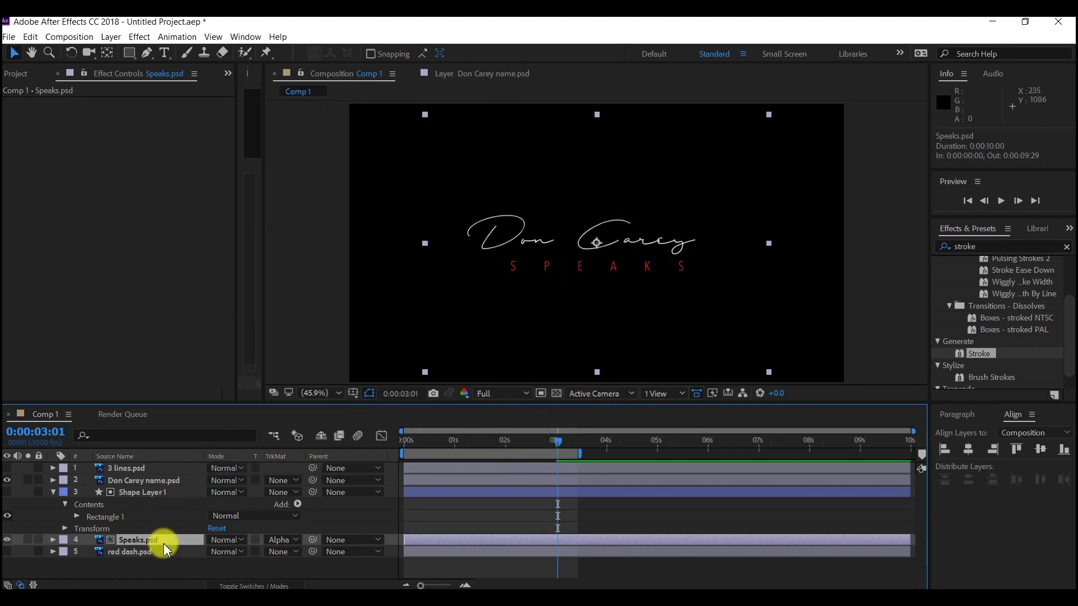
Extend the work area to 0:00:04:06 and add a Position keyframe for Speaks.psd at 0:00:04:00.
{"action": "key", "text": "p"}
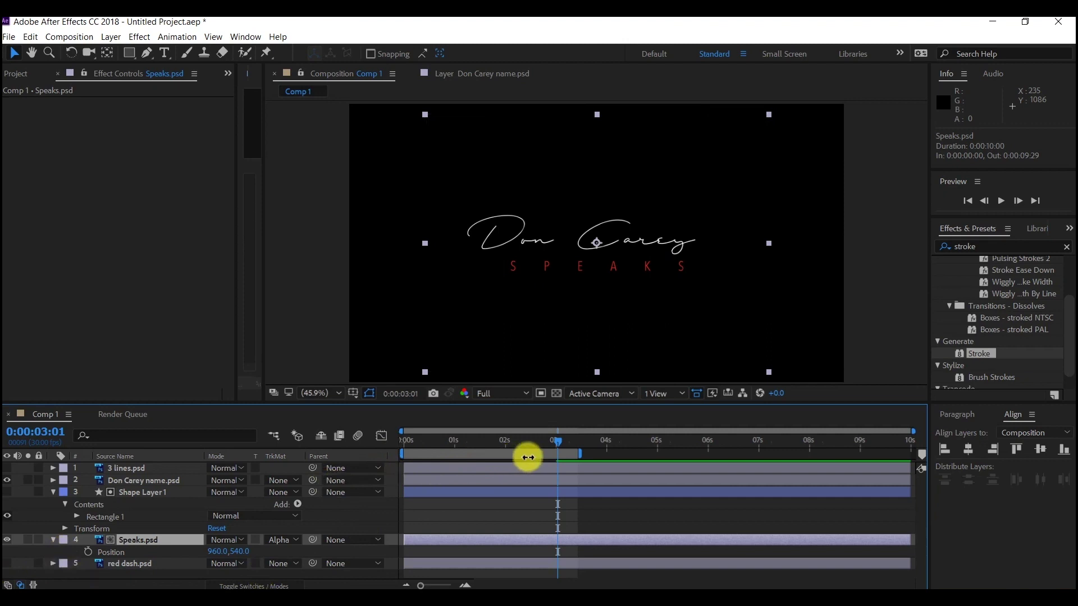
{"action": "left_click", "coordinate": [578, 441]}
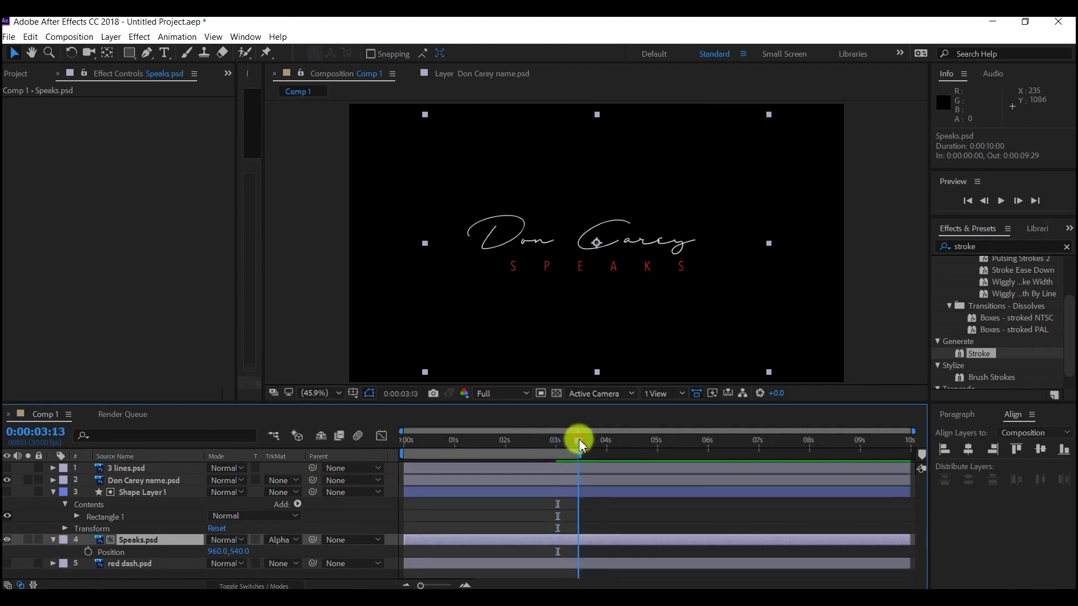
{"action": "left_click_drag", "start_coordinate": [584, 452], "coordinate": [616, 452]}
{"action": "left_click", "coordinate": [606, 441]}
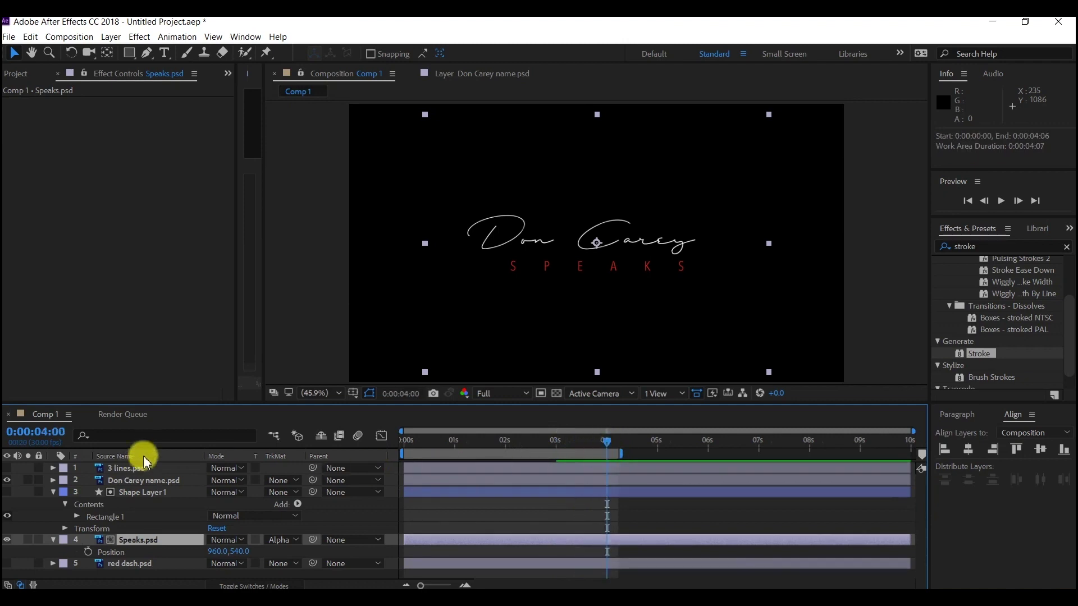
{"action": "left_click", "coordinate": [89, 552]}
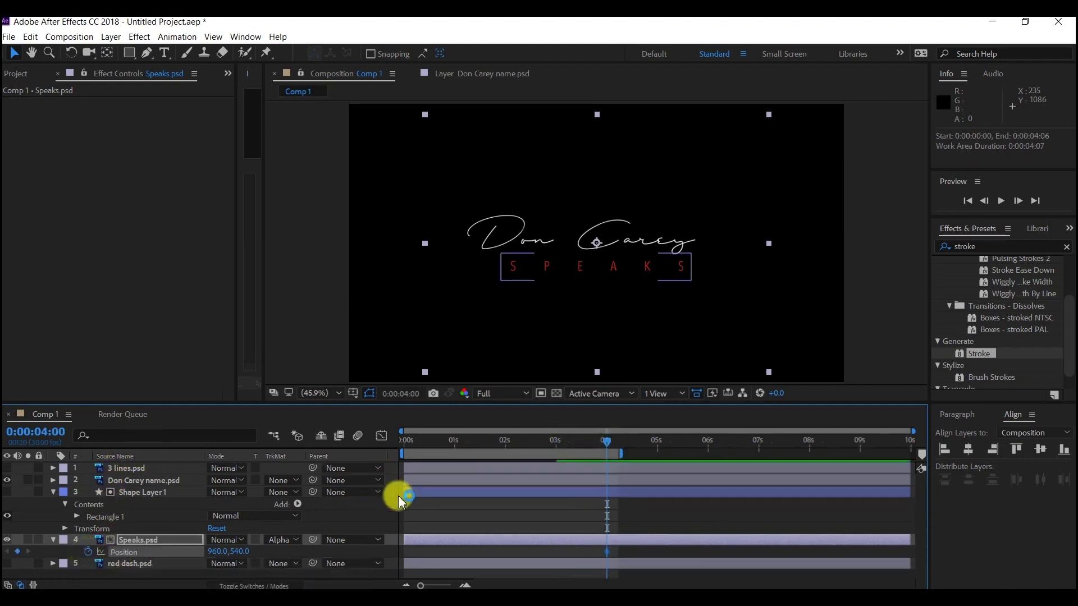
At 0:00:02:20, set the Position of Speaks.psd to 960.0, 404.0 so the word starts above its matte.
{"action": "left_click", "coordinate": [539, 442]}
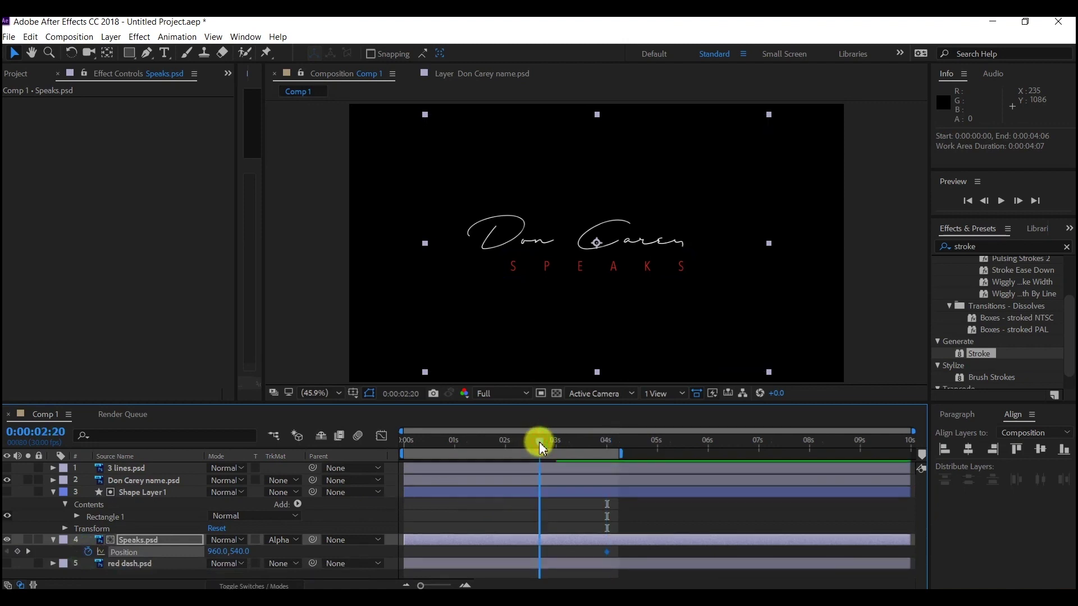
{"action": "left_click_drag", "start_coordinate": [227, 557], "coordinate": [170, 559]}
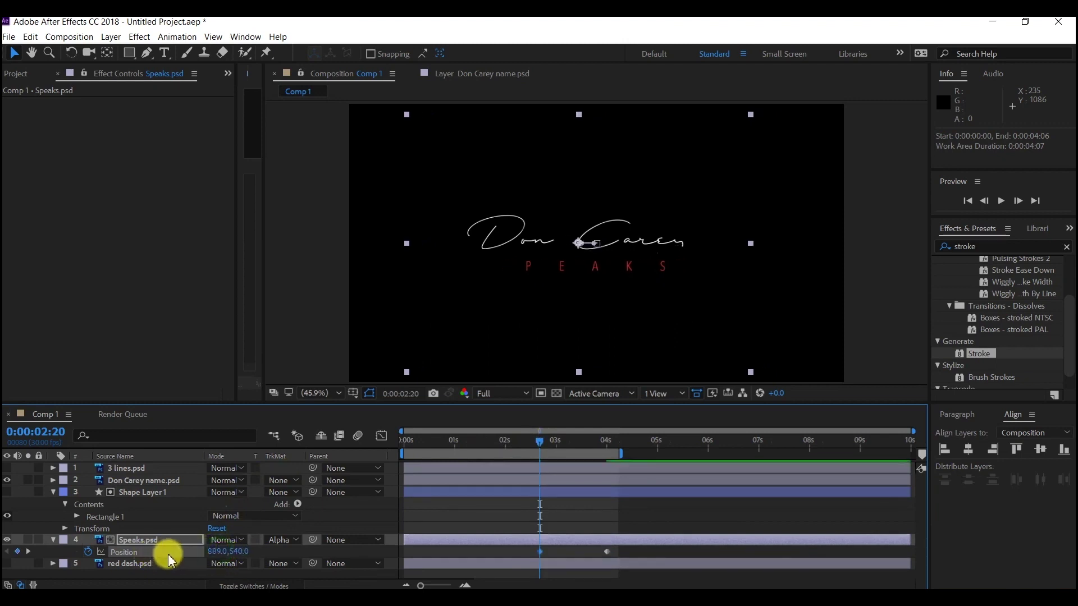
{"action": "key", "text": "ctrl+z"}
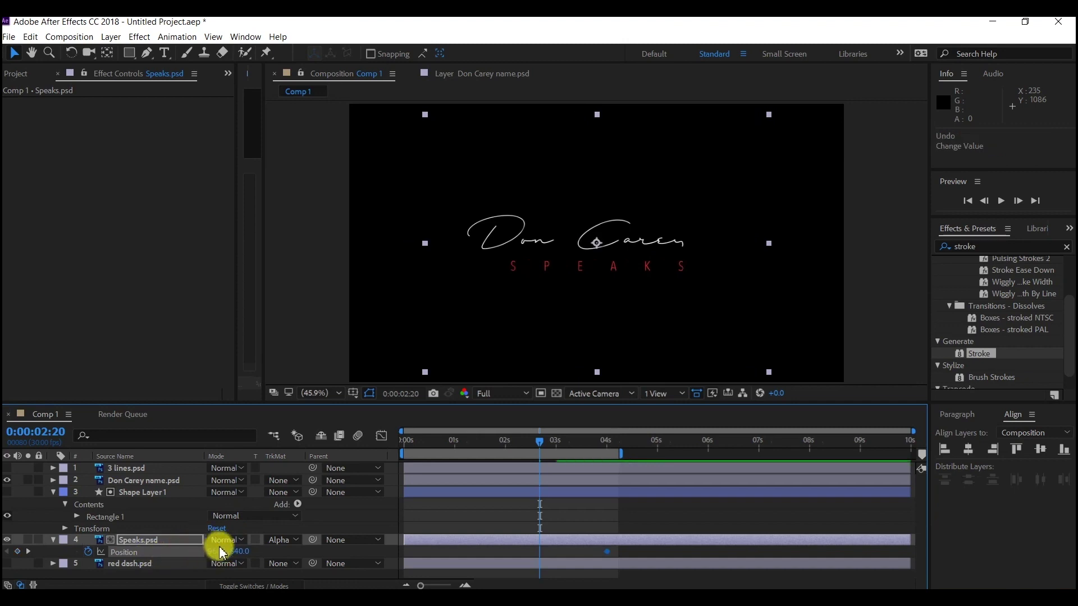
{"action": "left_click_drag", "start_coordinate": [241, 556], "coordinate": [440, 533]}
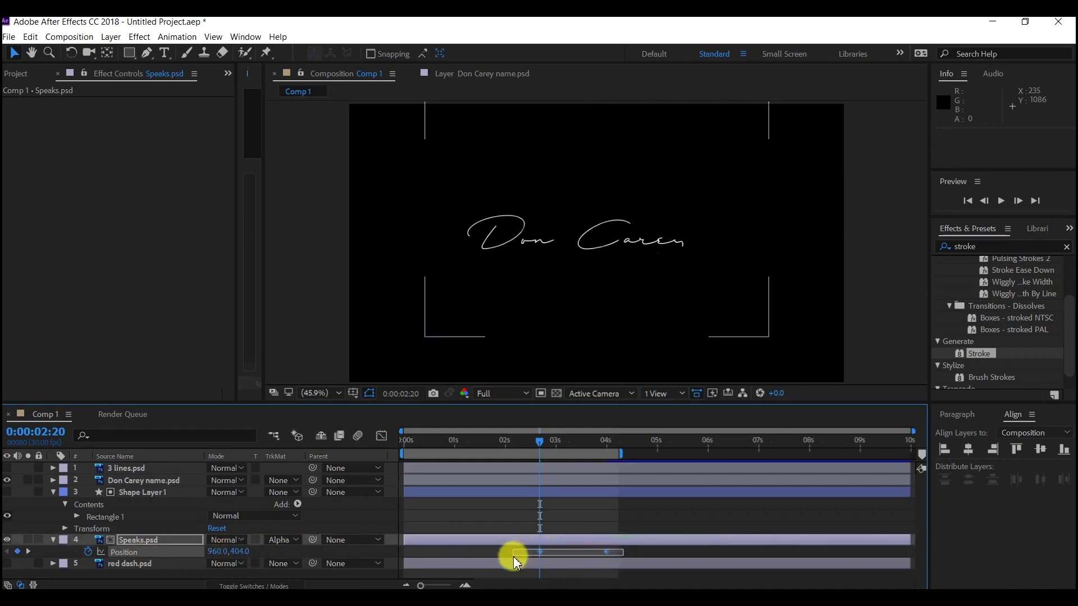
Apply Easy Ease to both Position keyframes of Speaks.psd and preview the animation from the start.
{"action": "right_click", "coordinate": [609, 552]}
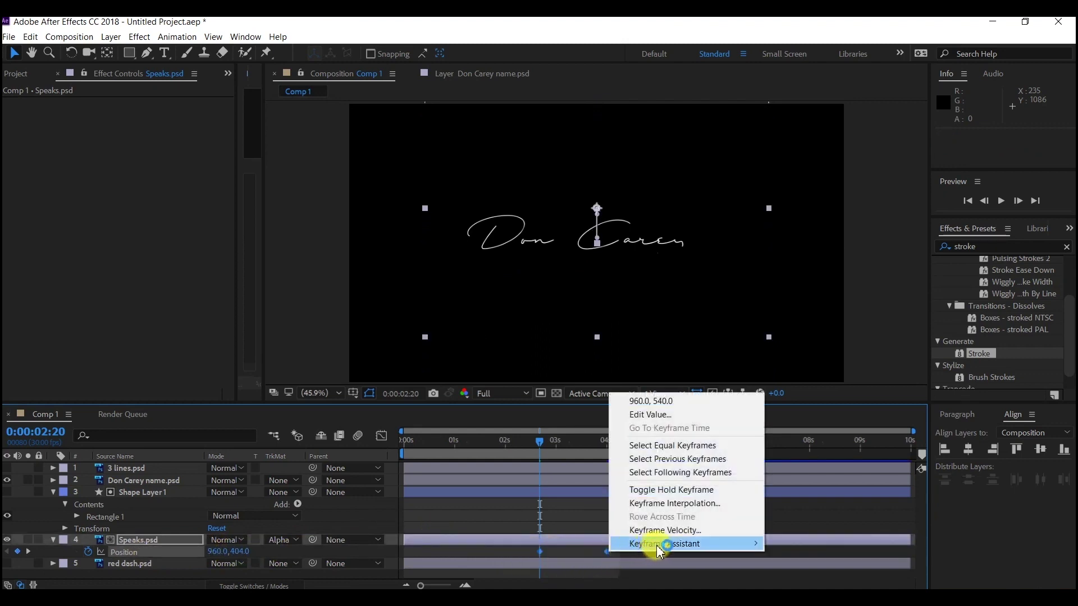
{"action": "mouse_move", "coordinate": [666, 551]}
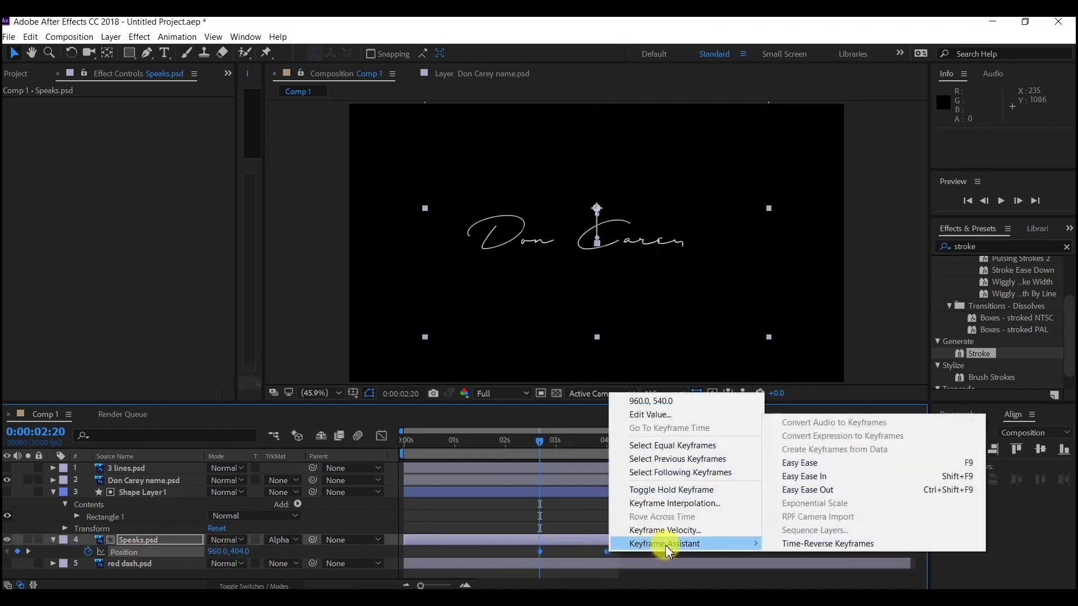
{"action": "left_click", "coordinate": [792, 468]}
{"action": "left_click_drag", "start_coordinate": [435, 442], "coordinate": [390, 447]}
{"action": "key", "text": "space"}
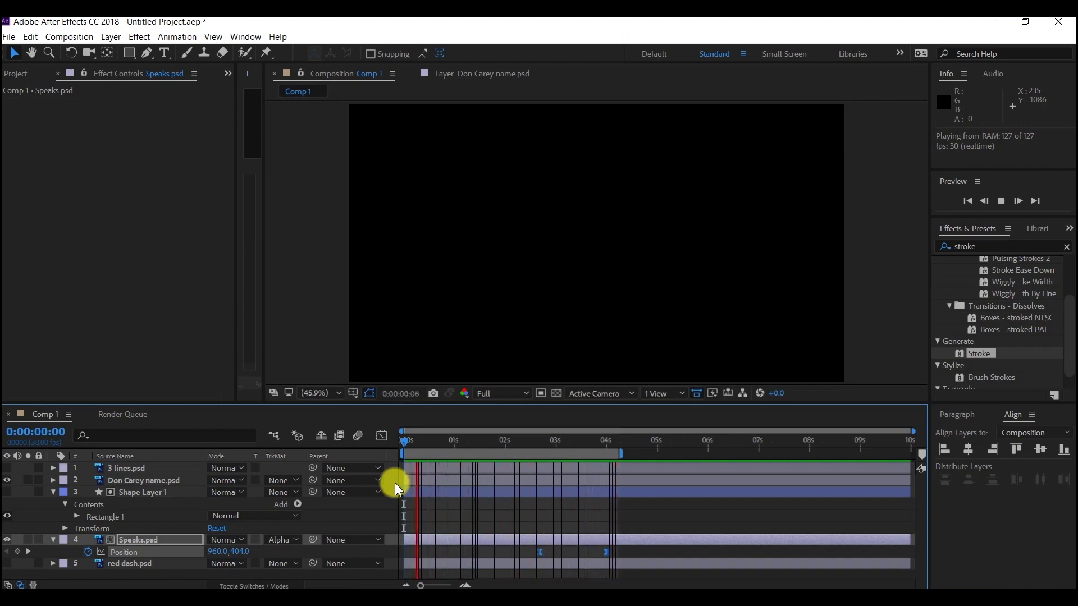
{"action": "key", "text": "space"}
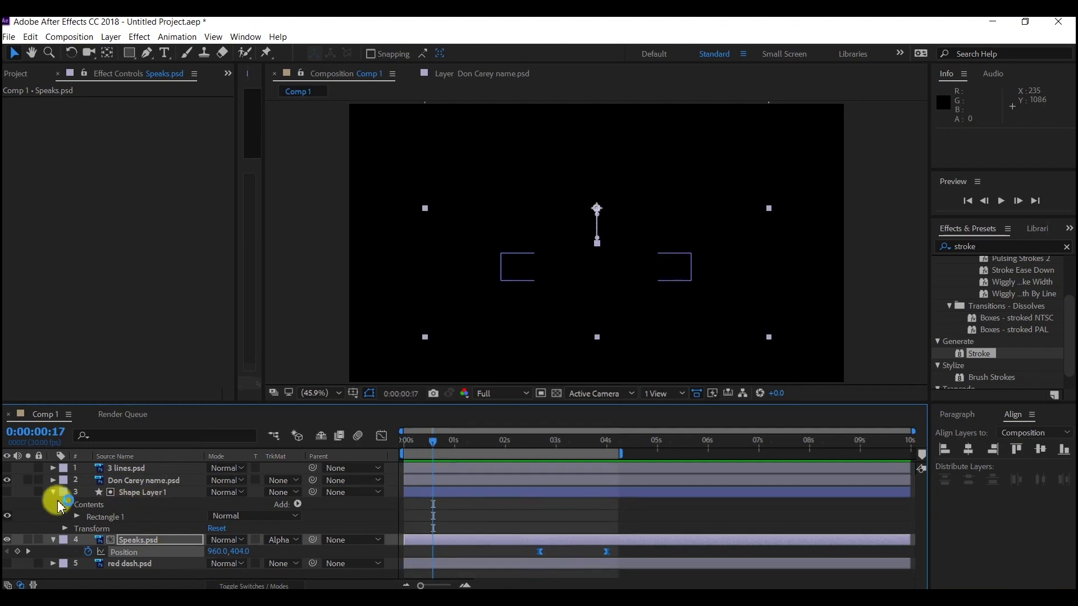
Collapse the Shape Layer 1 and Speaks.psd properties, then select red dash.psd and turn on its visibility.
{"action": "left_click", "coordinate": [53, 493]}
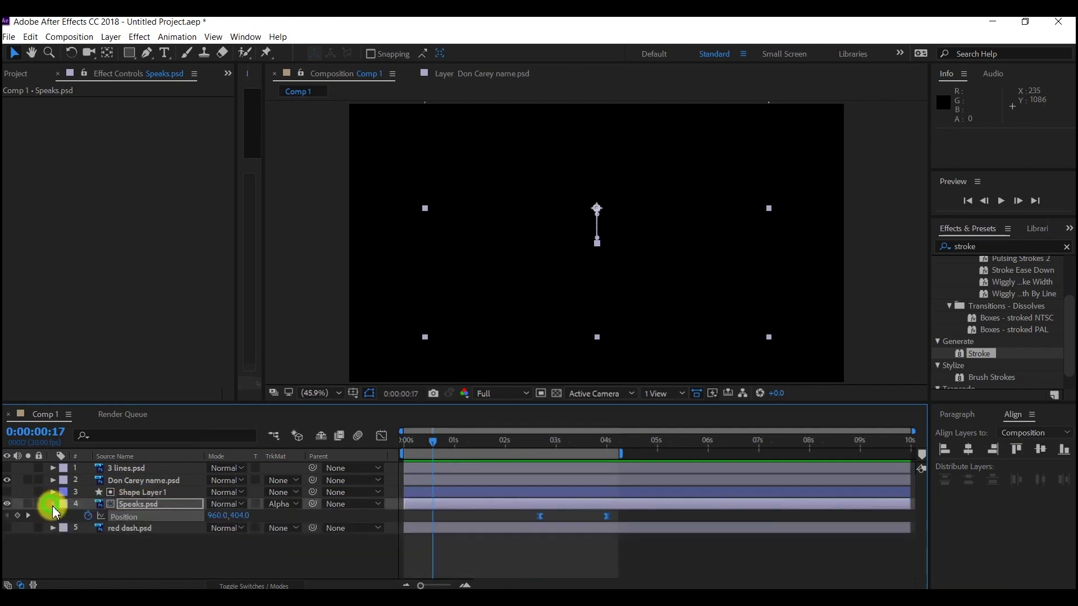
{"action": "left_click", "coordinate": [53, 505]}
{"action": "left_click", "coordinate": [116, 518]}
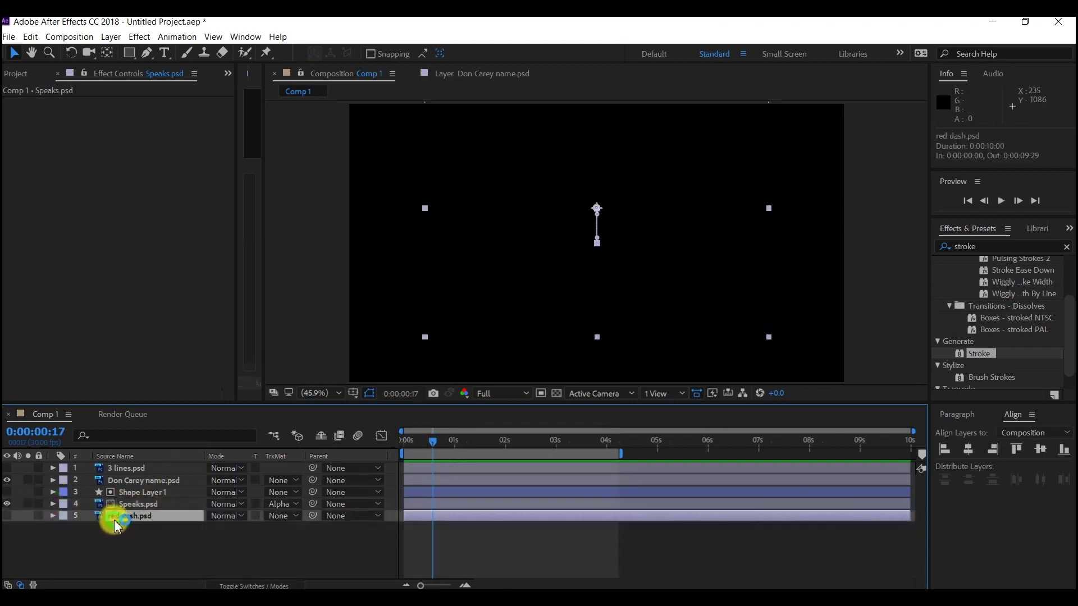
{"action": "left_click", "coordinate": [7, 516]}
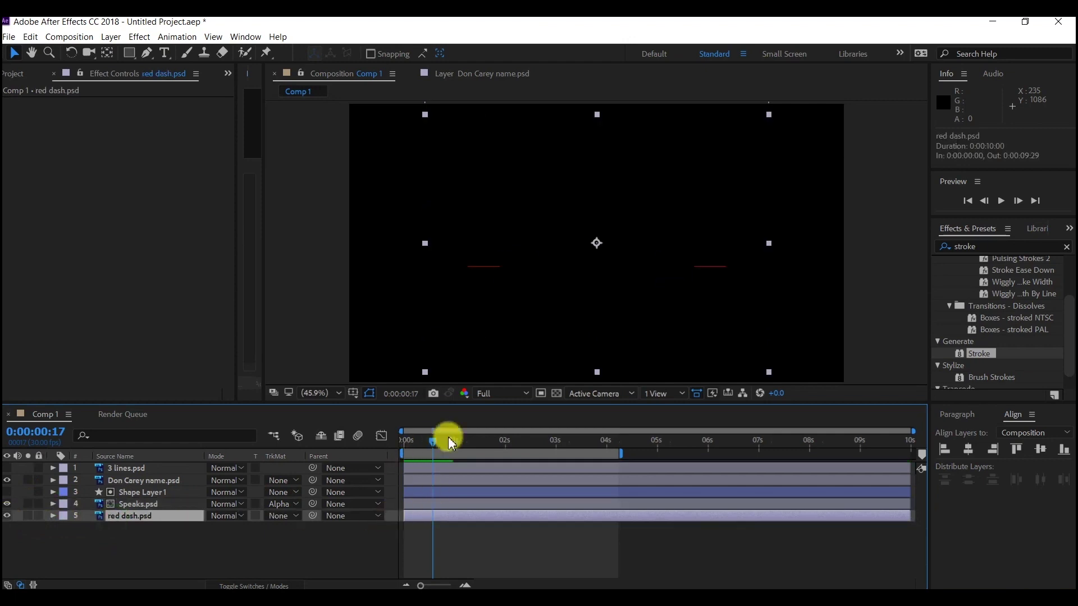
Extend the work area to 0:00:05:02 and add a 100% Opacity keyframe for red dash.psd at 0:00:04:20.
{"action": "left_click", "coordinate": [607, 441]}
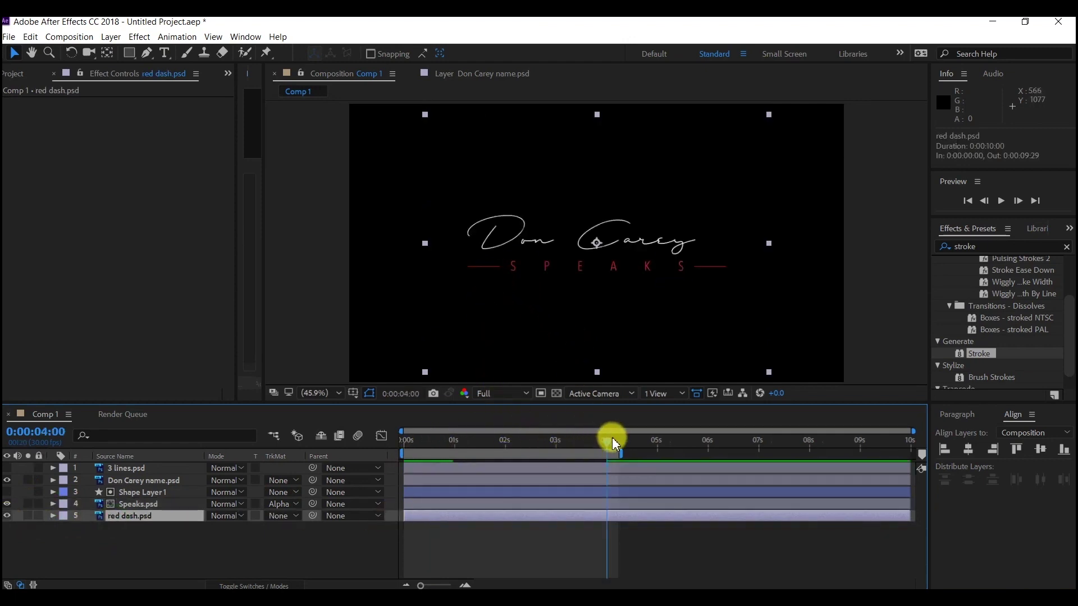
{"action": "mouse_move", "coordinate": [625, 454]}
{"action": "left_mouse_down"}
{"action": "mouse_move", "coordinate": [651, 449]}
{"action": "mouse_move", "coordinate": [618, 441]}
{"action": "mouse_move", "coordinate": [638, 439]}
{"action": "left_mouse_up"}
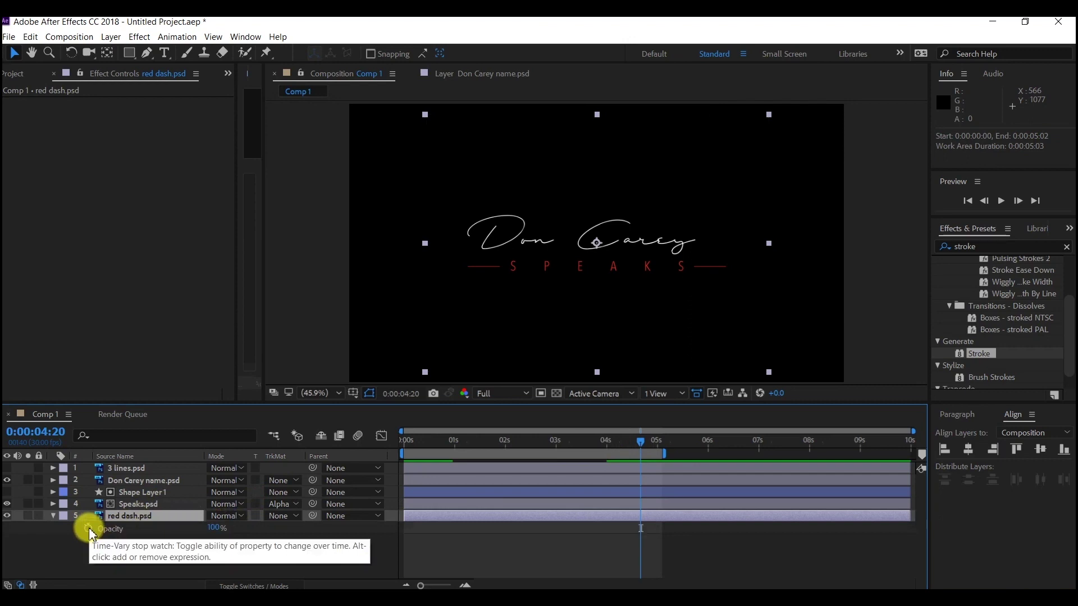
{"action": "left_click", "coordinate": [88, 529]}
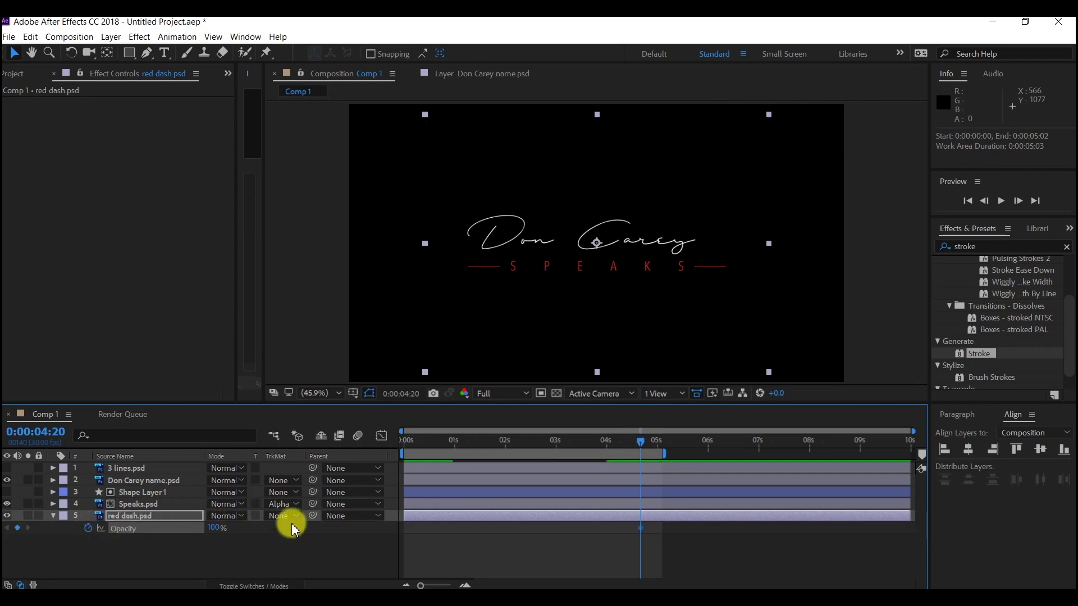
At 0:00:03:27, set the Opacity of red dash.psd to 0% and preview the fade-in.
{"action": "left_click", "coordinate": [601, 444]}
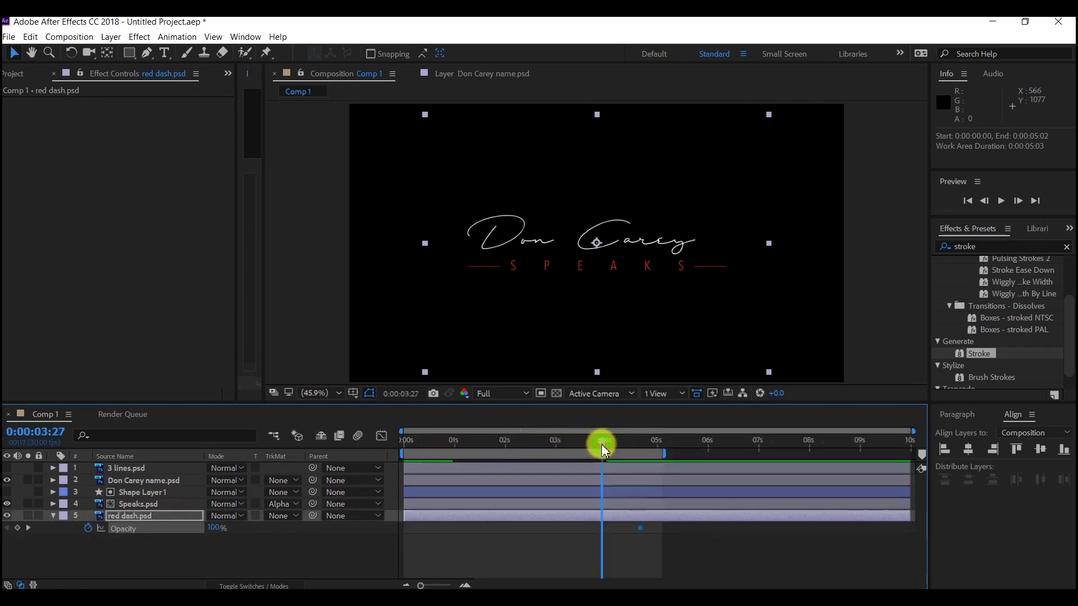
{"action": "mouse_move", "coordinate": [601, 443]}
{"action": "left_mouse_down"}
{"action": "mouse_move", "coordinate": [582, 447]}
{"action": "mouse_move", "coordinate": [601, 449]}
{"action": "left_mouse_up"}
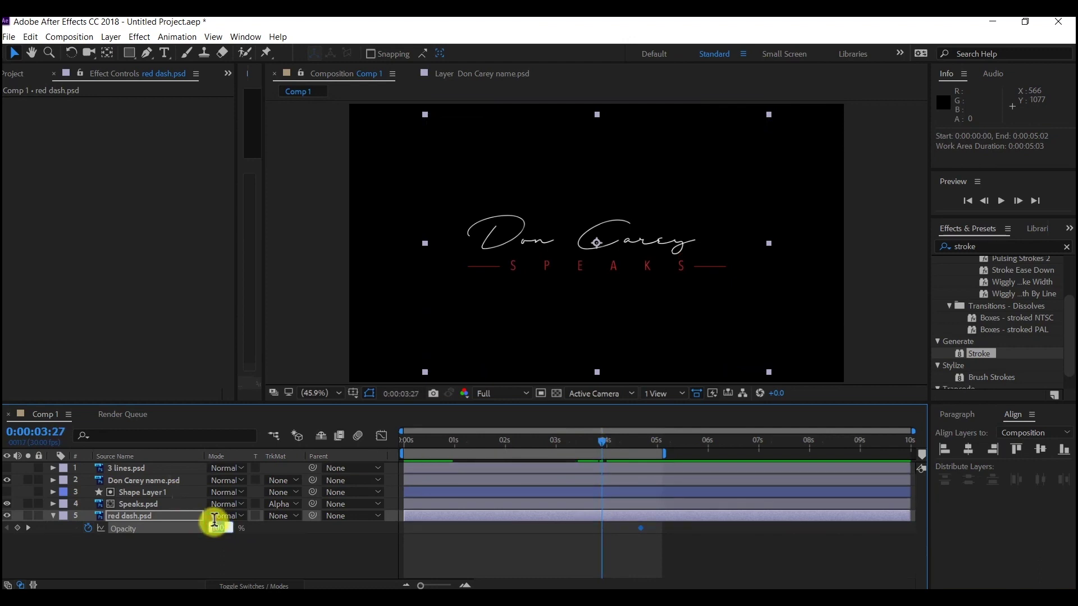
{"action": "key", "text": "Return"}
{"action": "key", "text": "space"}
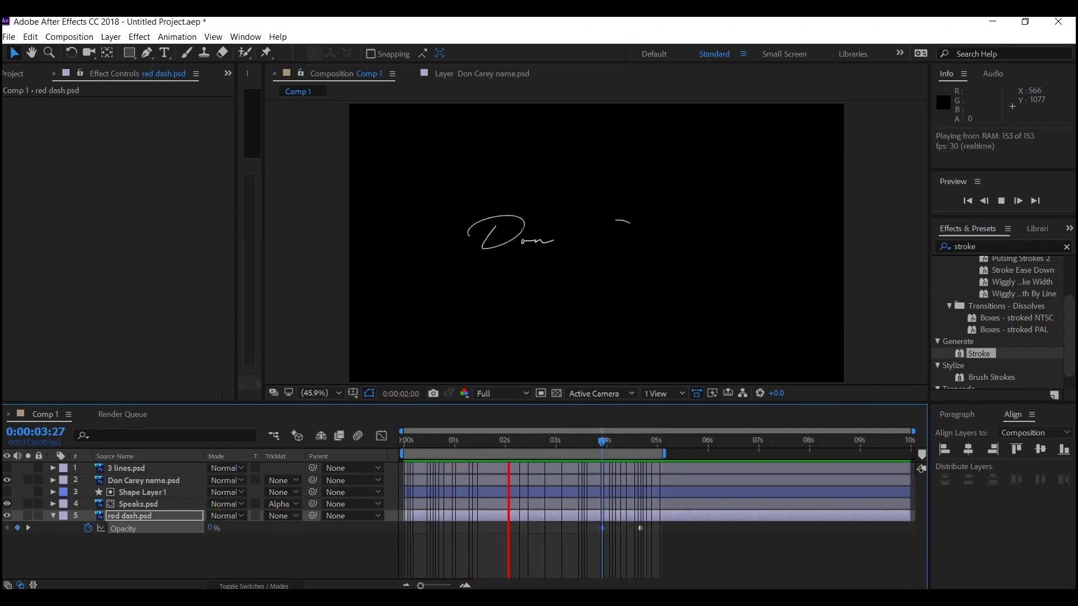
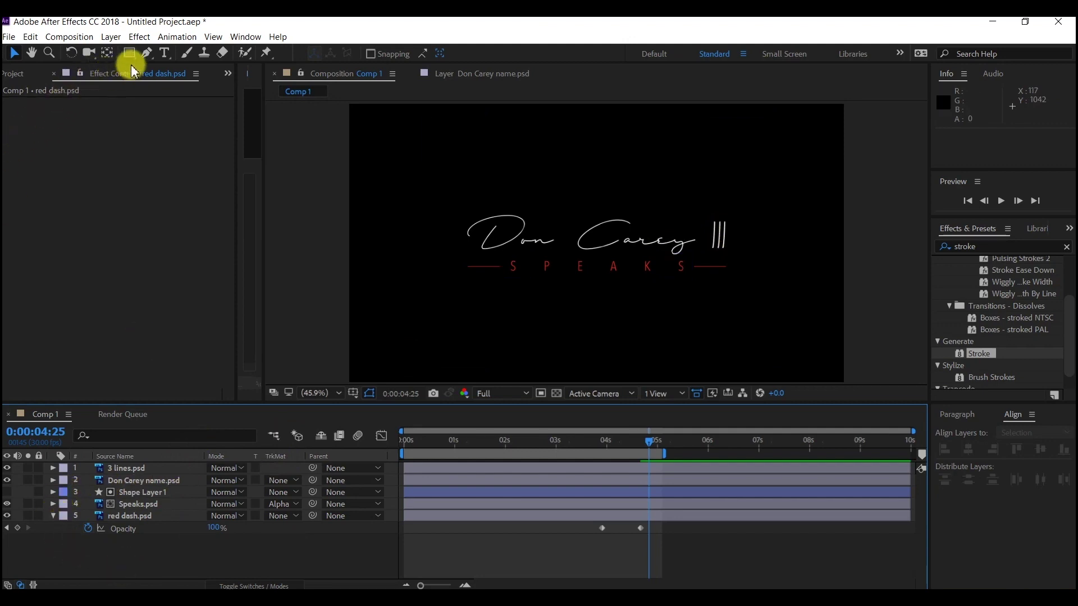
Activate the Pen tool over the three vertical lines and set the shape fill to None.
{"action": "left_click", "coordinate": [146, 55]}
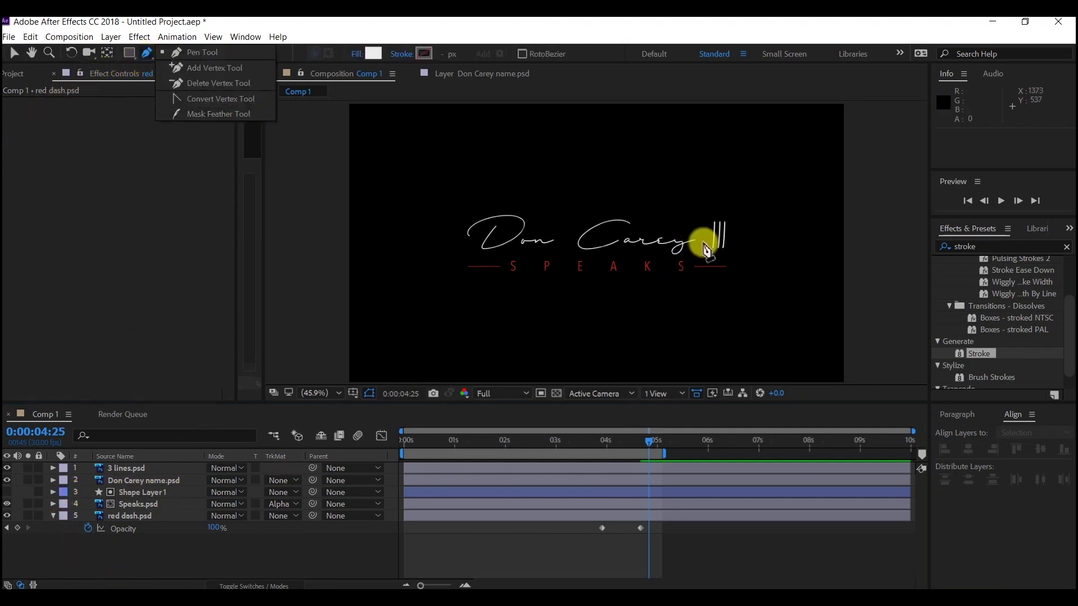
{"action": "scroll", "coordinate": [736, 250], "scroll_direction": "up", "scroll_amount": 3}
{"action": "scroll", "coordinate": [747, 234], "scroll_direction": "down", "scroll_amount": 3}
{"action": "scroll", "coordinate": [755, 241], "scroll_direction": "up", "scroll_amount": 3}
{"action": "scroll", "coordinate": [750, 236], "scroll_direction": "up", "scroll_amount": 2}
{"action": "key", "text": "h"}
{"action": "left_click_drag", "start_coordinate": [777, 224], "coordinate": [248, 289]}
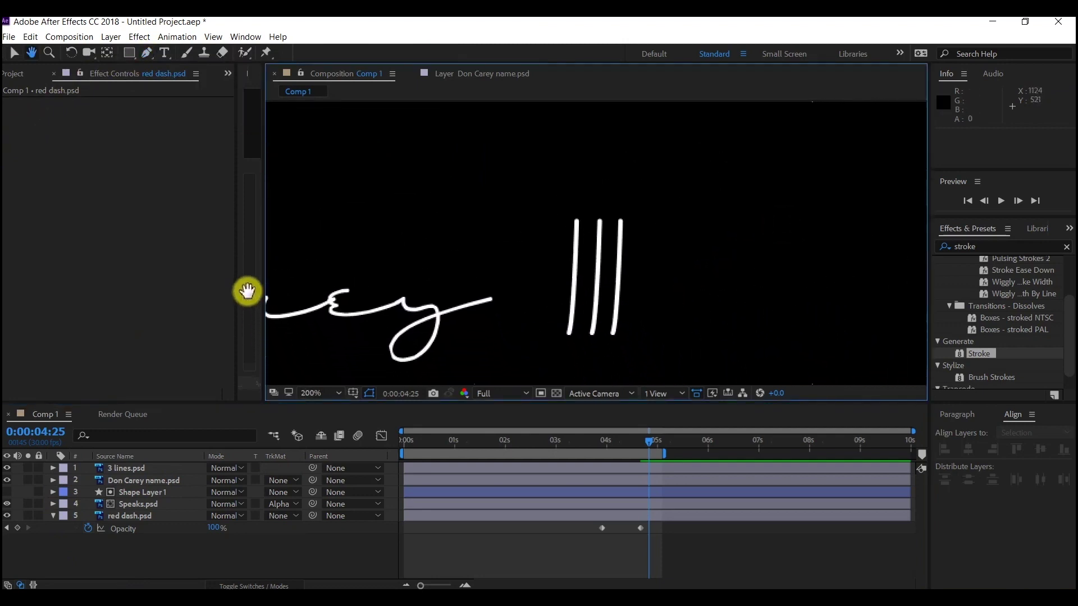
{"action": "key", "text": "g"}
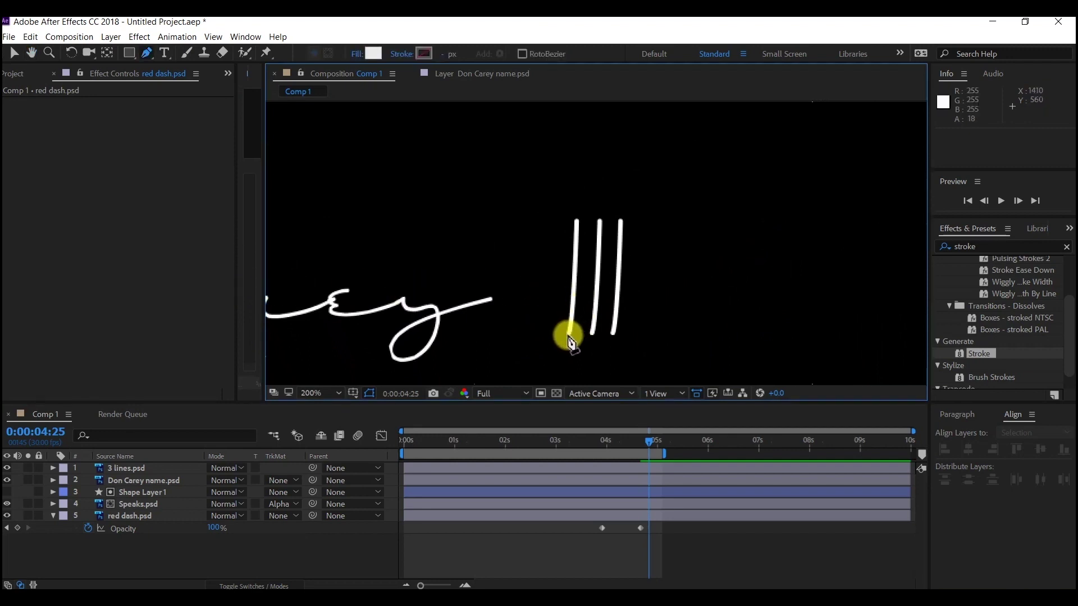
{"action": "left_click", "coordinate": [355, 55]}
{"action": "left_click", "coordinate": [464, 273]}
{"action": "left_click", "coordinate": [511, 351]}
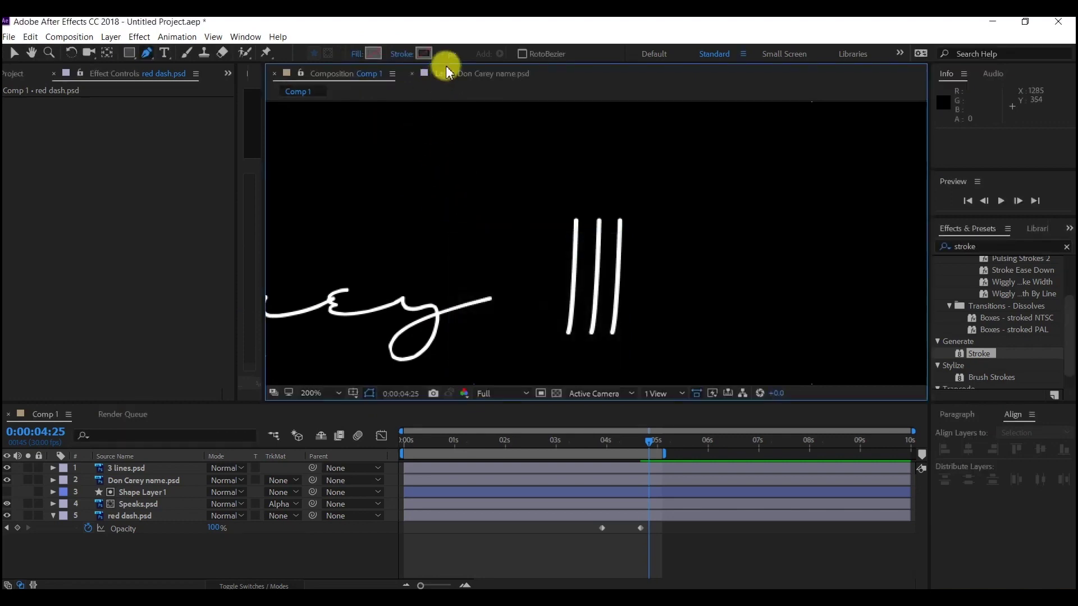
Set the shape stroke to a solid colour and make it red, F30E0E.
{"action": "left_click", "coordinate": [403, 53]}
{"action": "left_click", "coordinate": [483, 271]}
{"action": "left_click", "coordinate": [511, 352]}
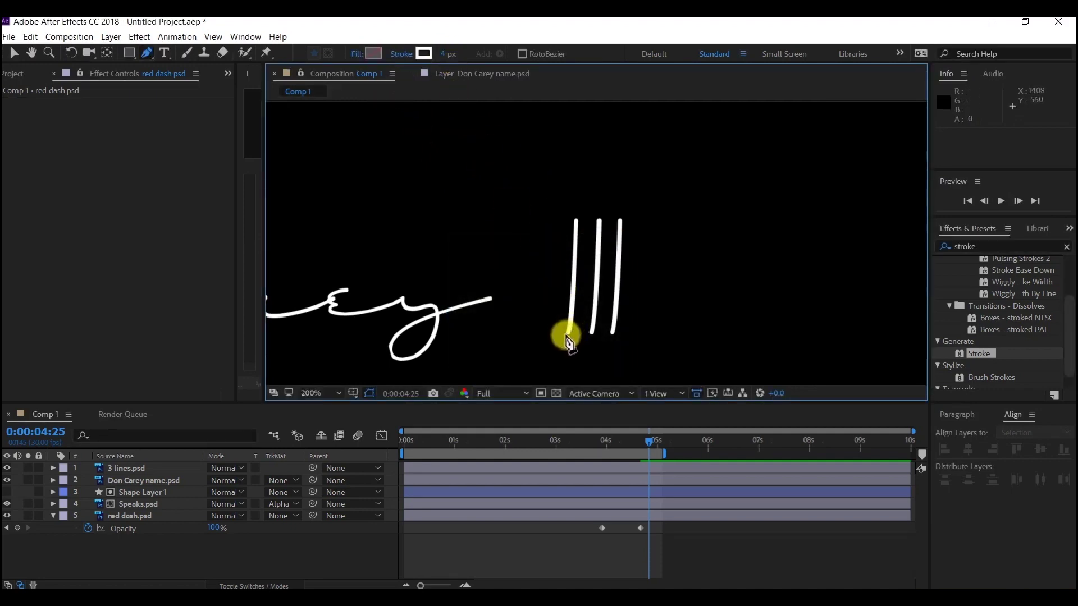
{"action": "left_click", "coordinate": [422, 55]}
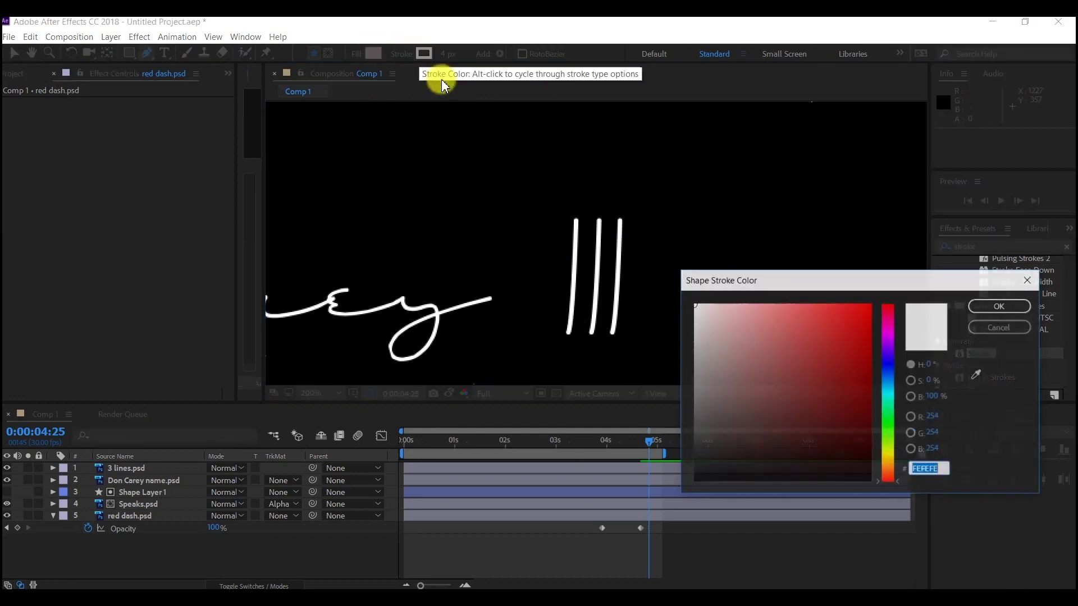
{"action": "left_click_drag", "start_coordinate": [772, 337], "coordinate": [862, 311]}
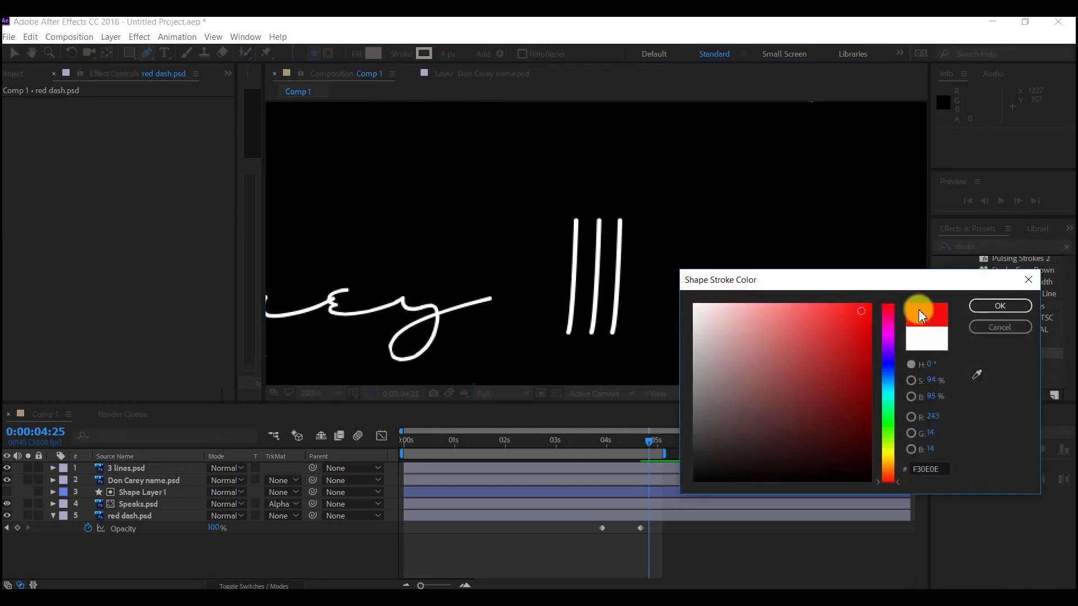
{"action": "left_click", "coordinate": [984, 307]}
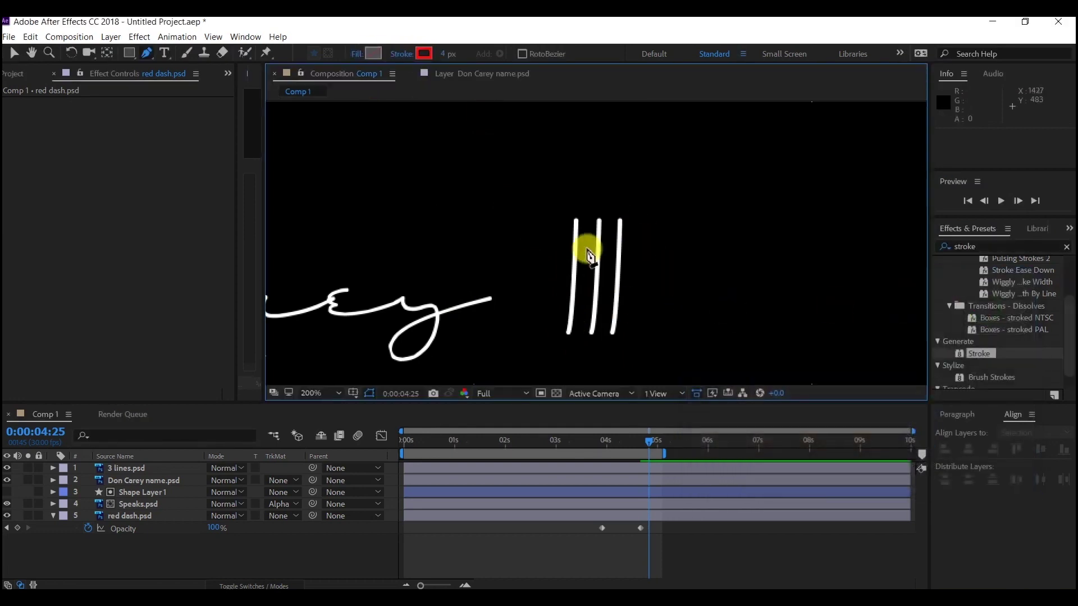
Draw an open path from the bottom of the first vertical line along its length and up past the composition's upper edge.
{"action": "left_click", "coordinate": [568, 337]}
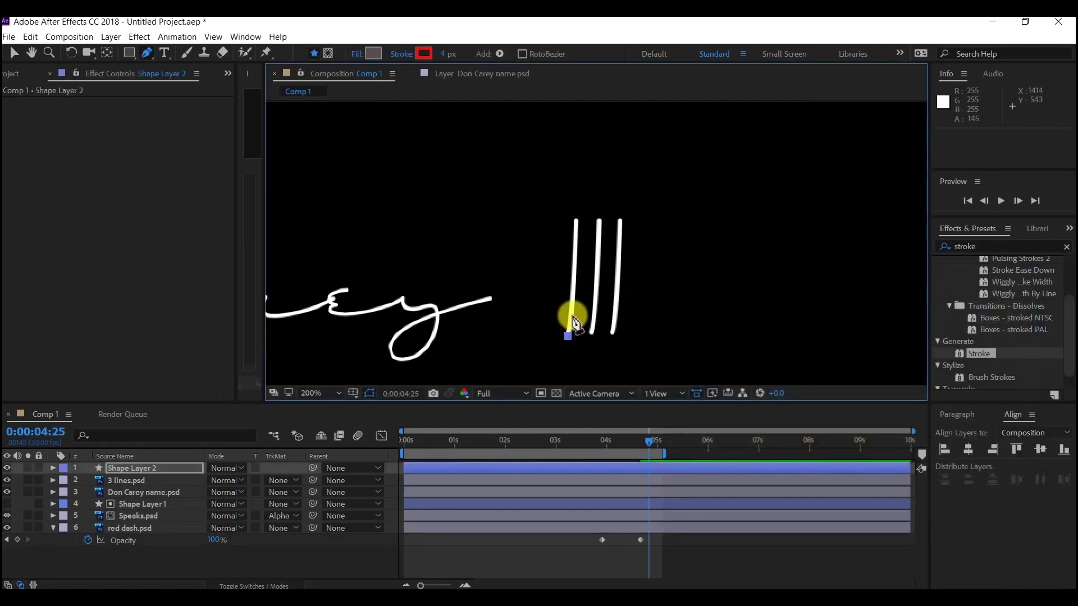
{"action": "left_click_drag", "start_coordinate": [573, 304], "coordinate": [577, 218]}
{"action": "key", "text": "h"}
{"action": "left_click_drag", "start_coordinate": [574, 156], "coordinate": [578, 325]}
{"action": "key", "text": "g"}
{"action": "scroll", "coordinate": [591, 285], "scroll_direction": "down", "scroll_amount": 2}
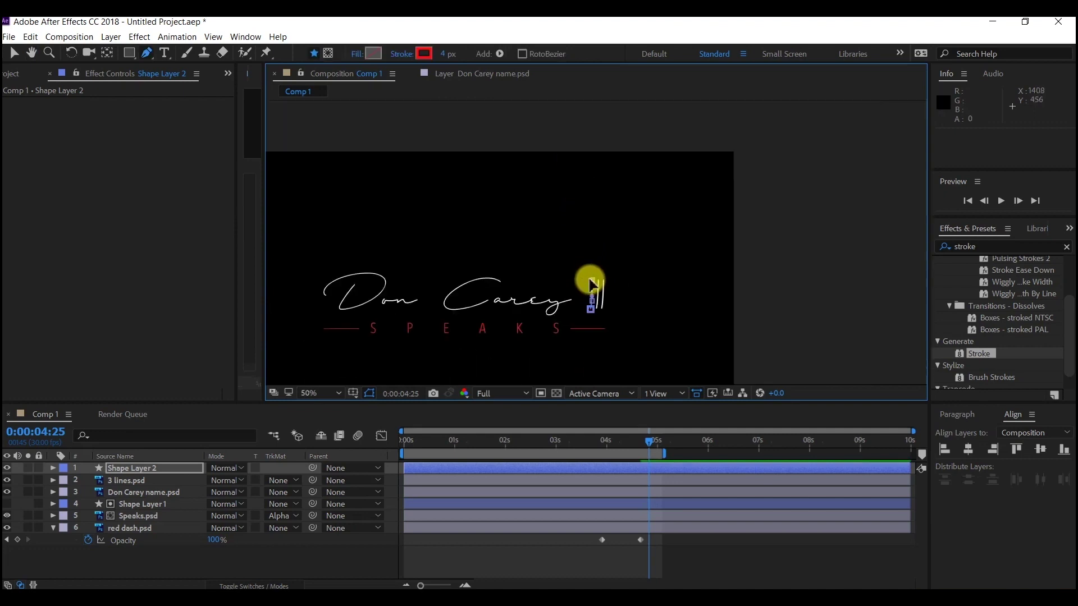
{"action": "left_click", "coordinate": [602, 154]}
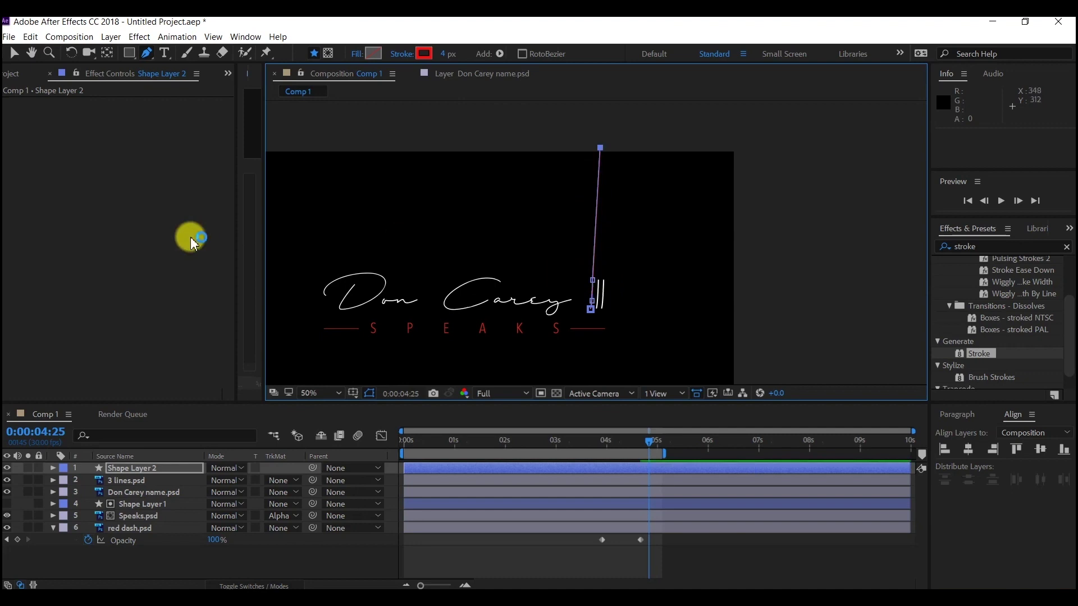
{"action": "left_click", "coordinate": [14, 52]}
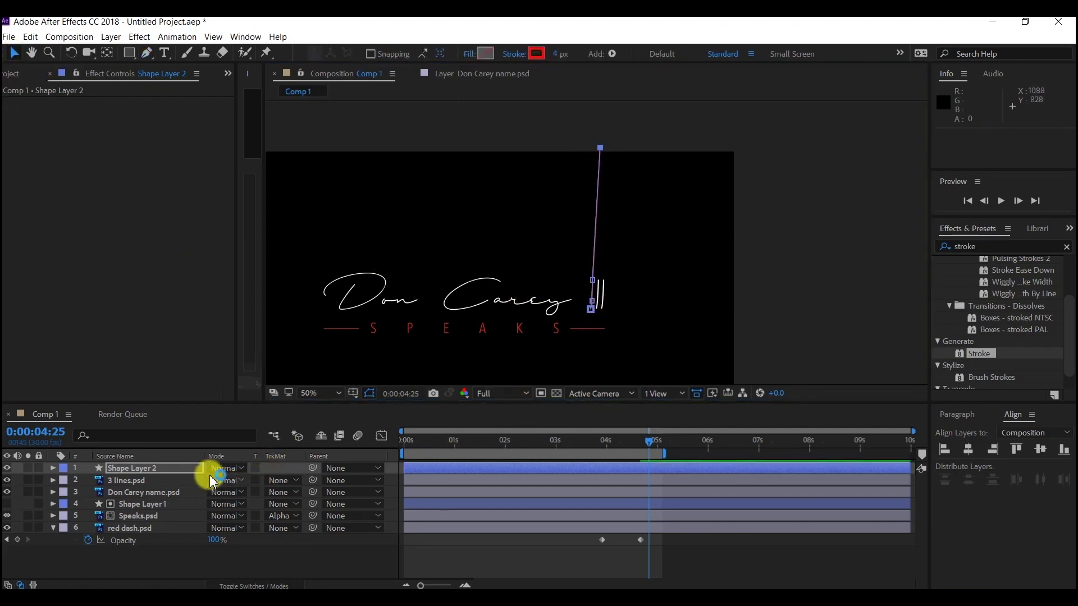
Reveal the Stroke 1 properties of Shape Layer 2 and set its Line Cap to Round Cap.
{"action": "key", "text": "u"}
{"action": "key", "text": "u"}
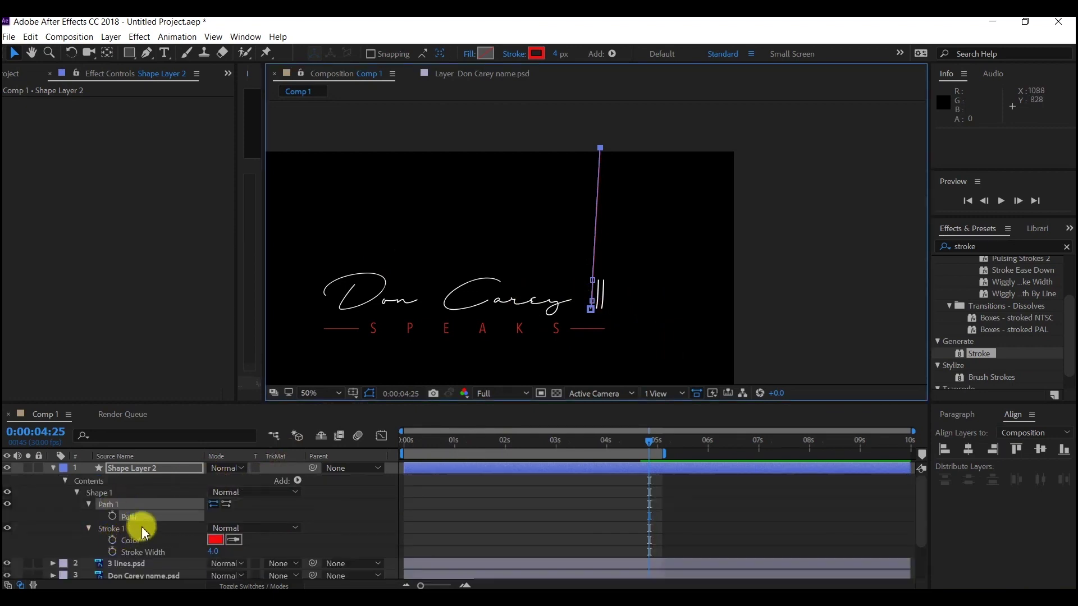
{"action": "scroll", "coordinate": [149, 523], "scroll_direction": "down", "scroll_amount": 3}
{"action": "left_click", "coordinate": [88, 478]}
{"action": "left_click", "coordinate": [88, 479]}
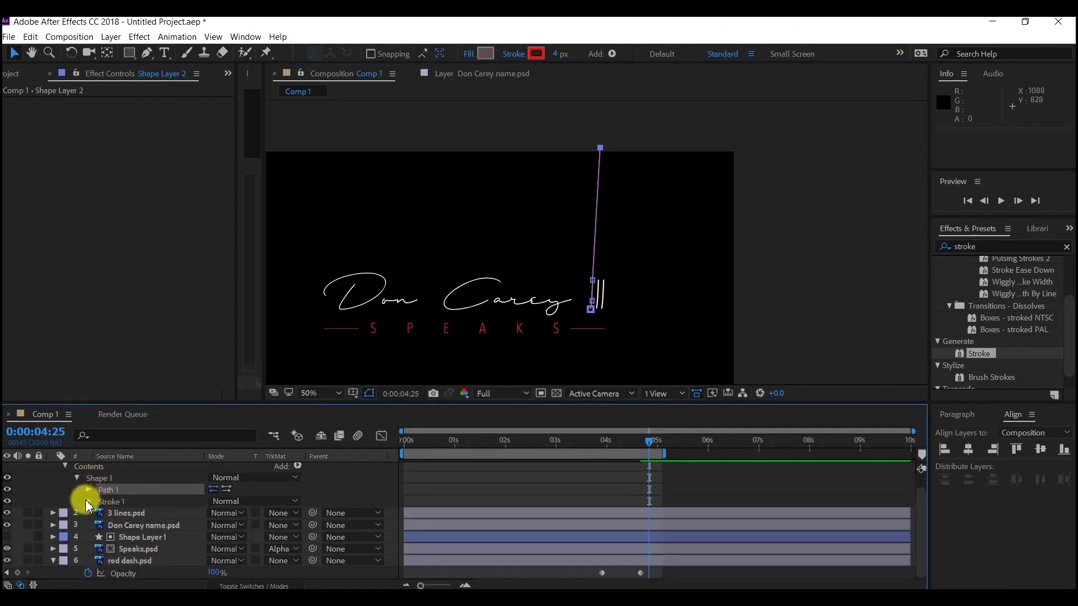
{"action": "left_click", "coordinate": [91, 502]}
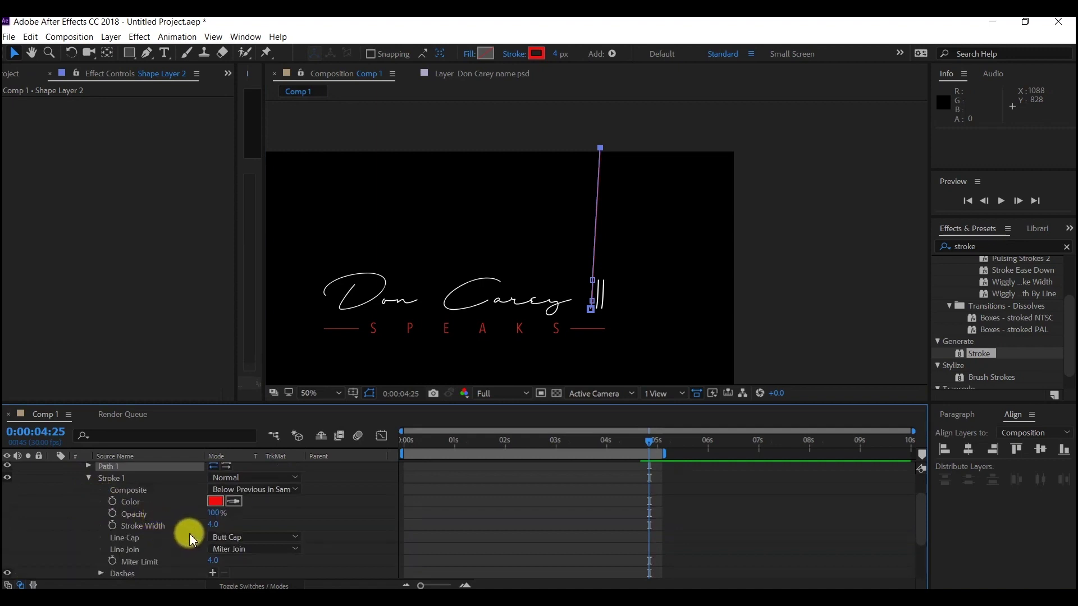
{"action": "left_click", "coordinate": [230, 539]}
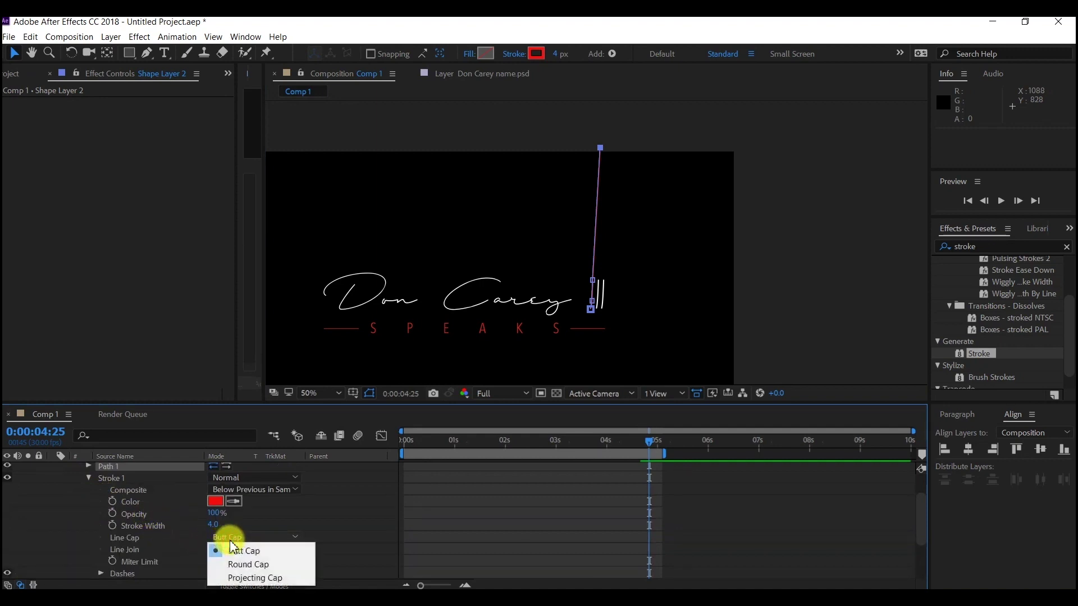
{"action": "left_click", "coordinate": [247, 564]}
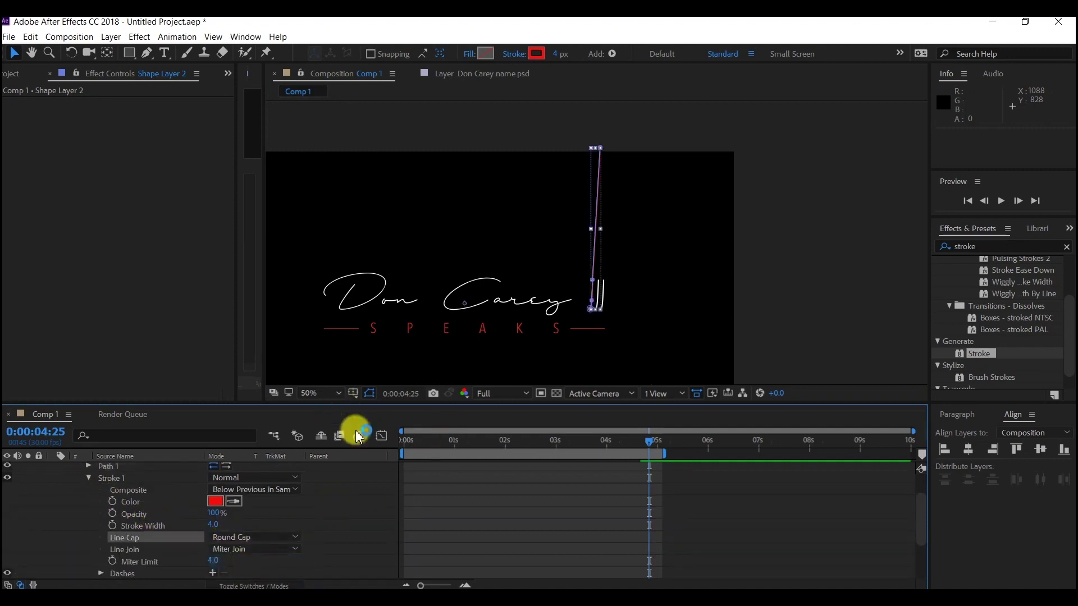
Examine how closely the red stroke follows the first vertical line beside the two white lines.
{"action": "scroll", "coordinate": [586, 292], "scroll_direction": "up", "scroll_amount": 7}
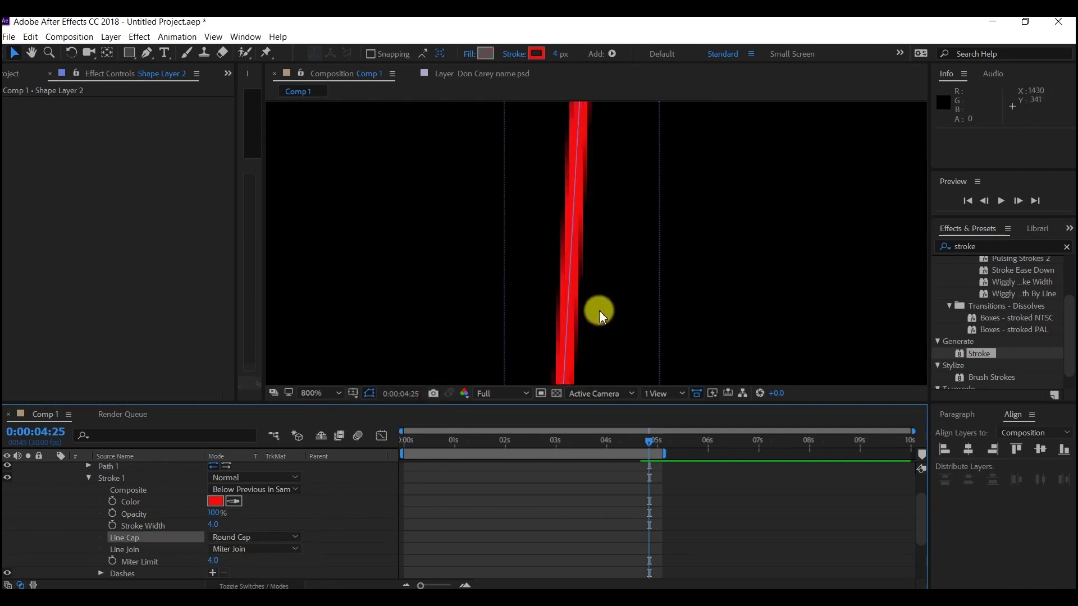
{"action": "mouse_move", "coordinate": [601, 302]}
{"action": "left_mouse_down"}
{"action": "mouse_move", "coordinate": [569, 161]}
{"action": "mouse_move", "coordinate": [607, 252]}
{"action": "mouse_move", "coordinate": [584, 260]}
{"action": "mouse_move", "coordinate": [619, 108]}
{"action": "left_mouse_up"}
{"action": "left_click_drag", "start_coordinate": [611, 224], "coordinate": [625, 89]}
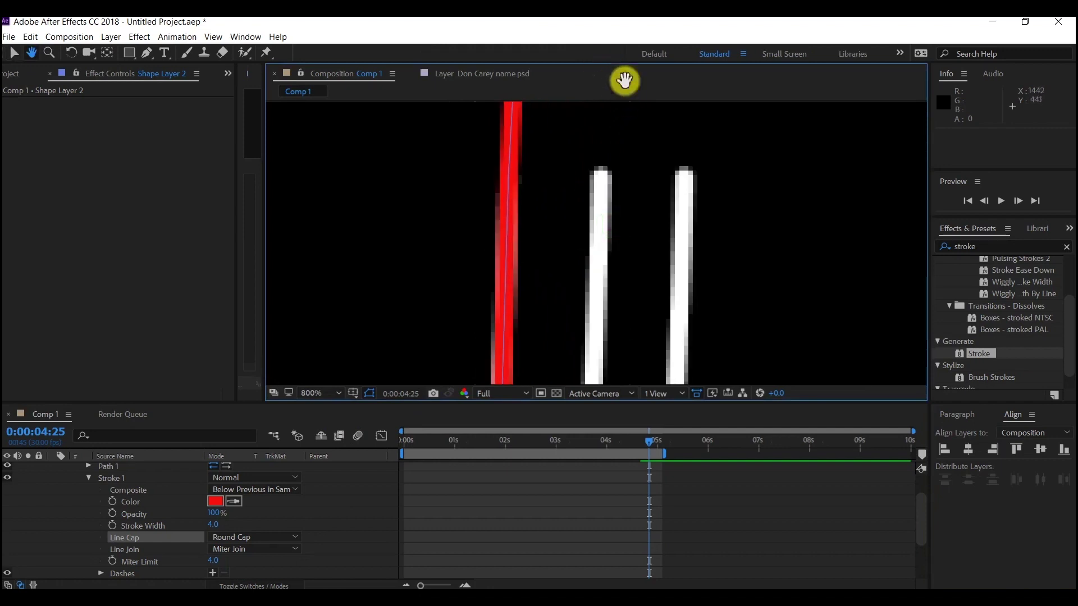
{"action": "key", "text": "v"}
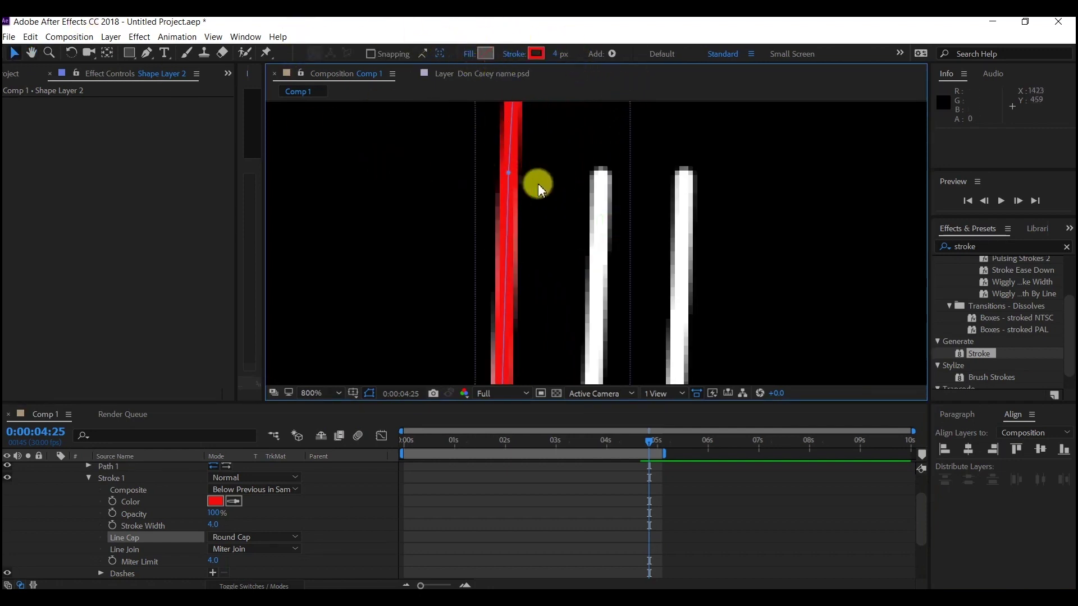
{"action": "key", "text": "comma"}
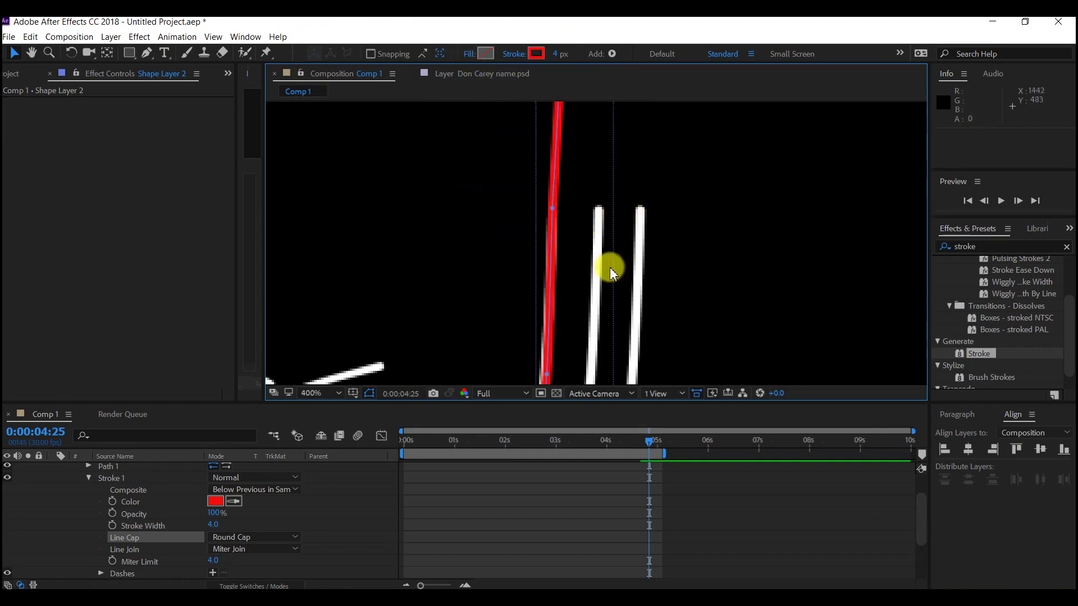
{"action": "key", "text": "comma"}
{"action": "key", "text": "comma"}
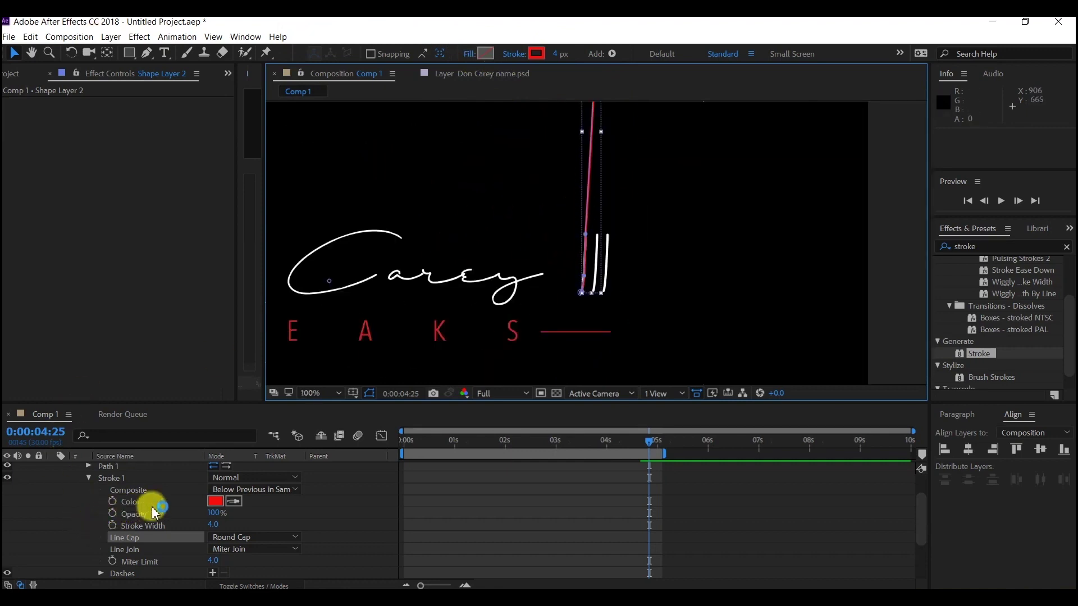
Add Trim Paths to Shape 1 of Shape Layer 2 and expand its properties.
{"action": "scroll", "coordinate": [160, 511], "scroll_direction": "up", "scroll_amount": 2}
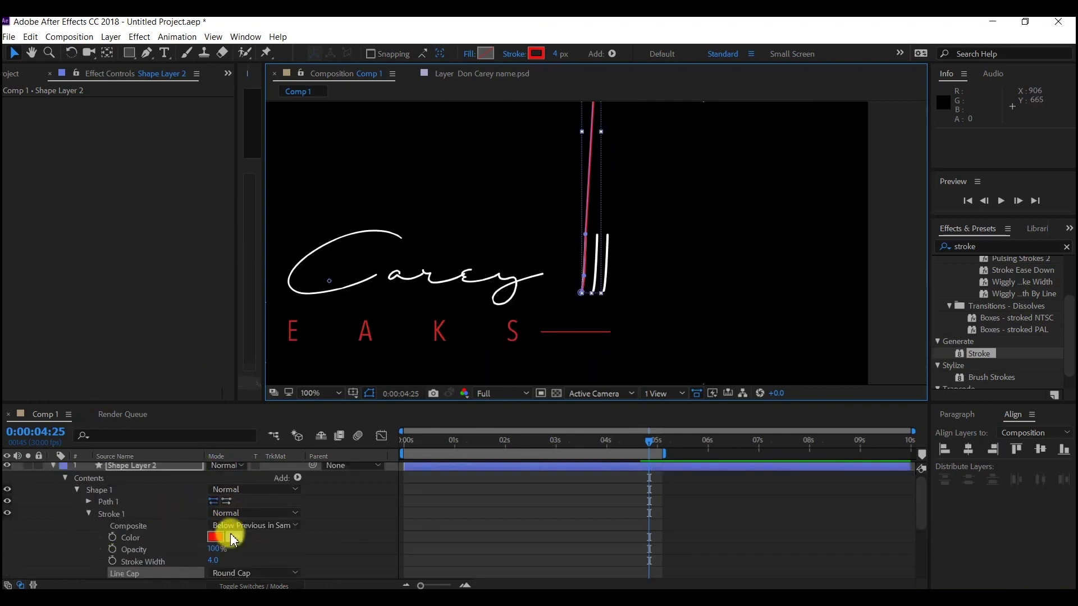
{"action": "scroll", "coordinate": [208, 510], "scroll_direction": "up", "scroll_amount": 1}
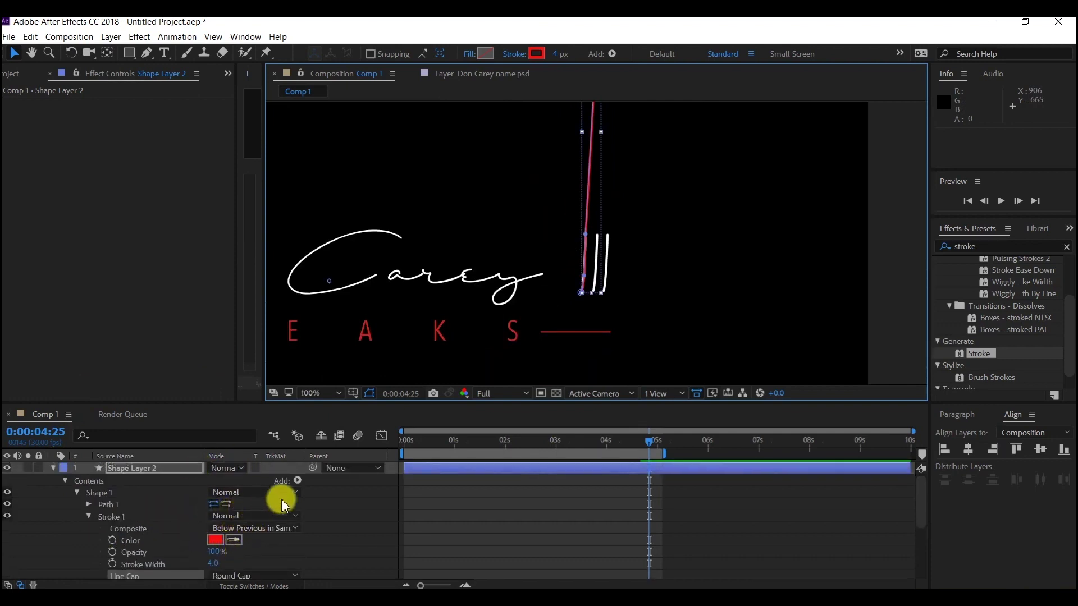
{"action": "left_click", "coordinate": [301, 482]}
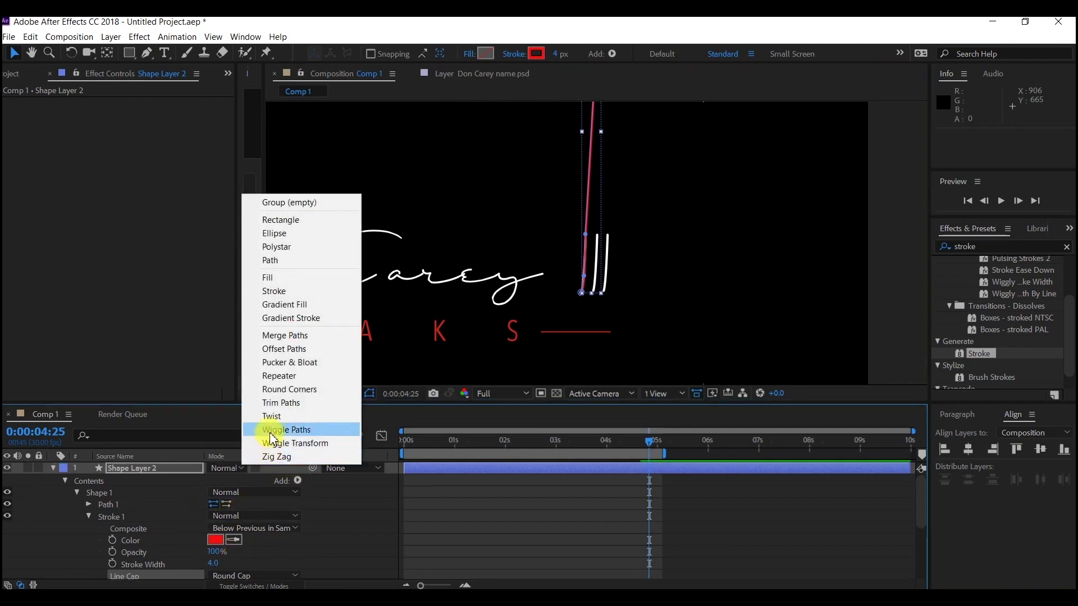
{"action": "left_click", "coordinate": [272, 403]}
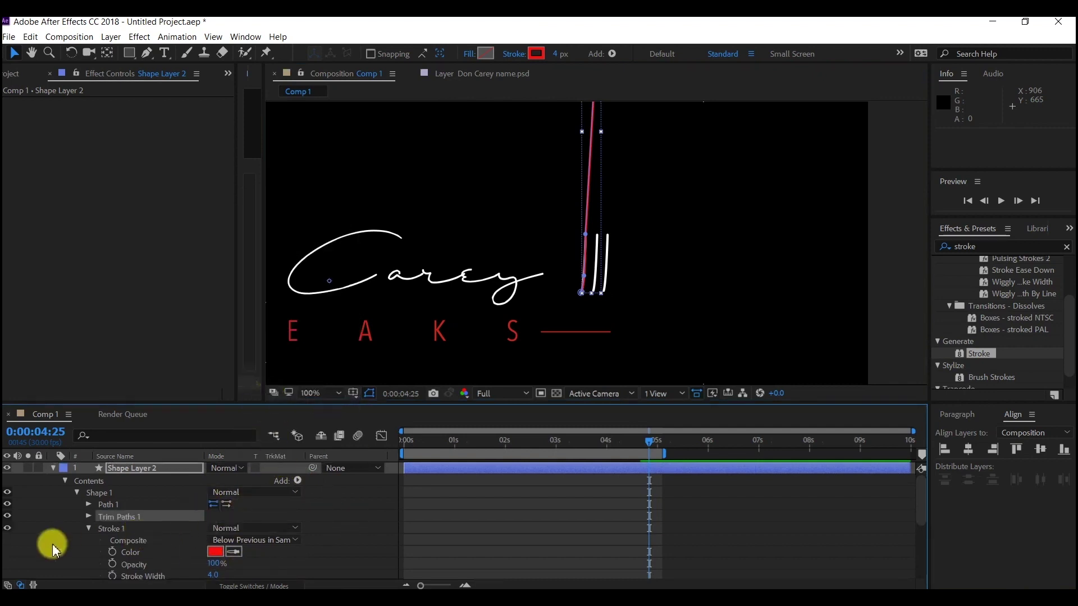
{"action": "left_click", "coordinate": [88, 516]}
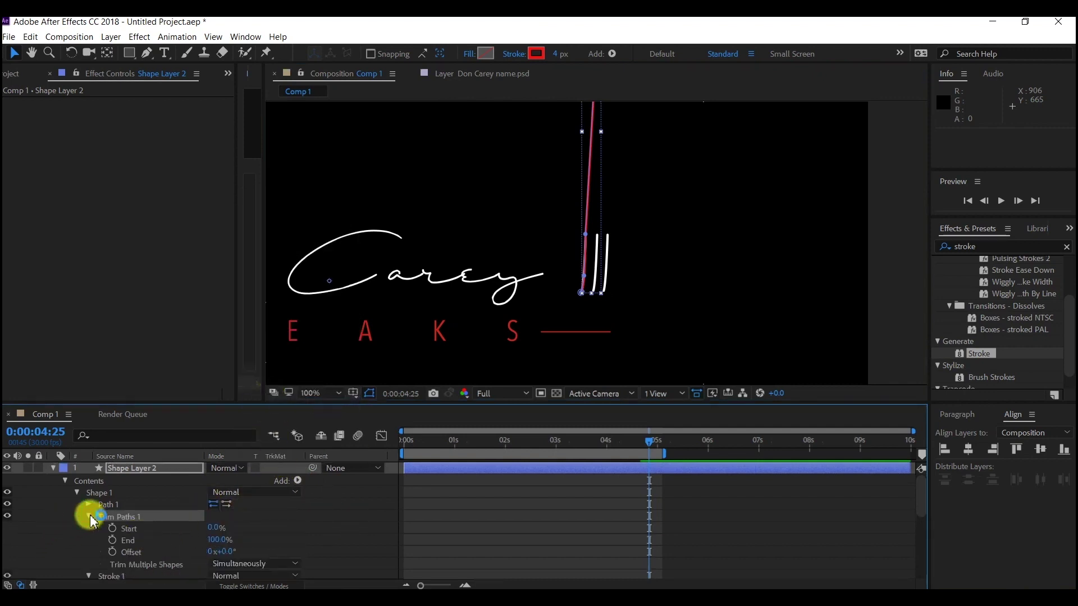
At 0:00:00:15, add Trim Paths keyframes for Start at 0% and End at 100%, and show only Shape Layer 2's keyframed properties.
{"action": "left_click", "coordinate": [429, 443]}
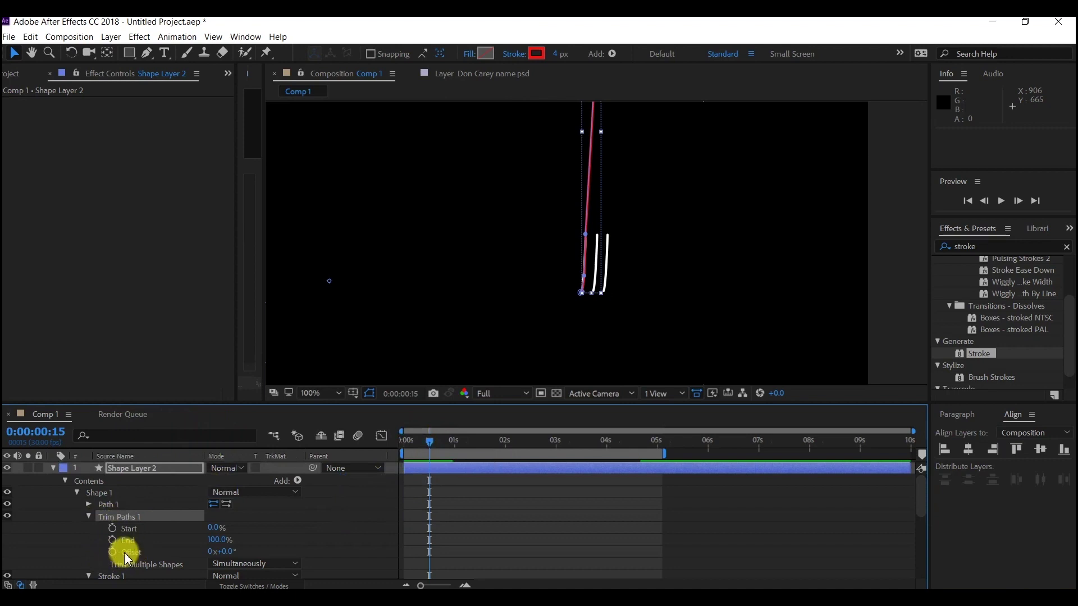
{"action": "left_click", "coordinate": [112, 540]}
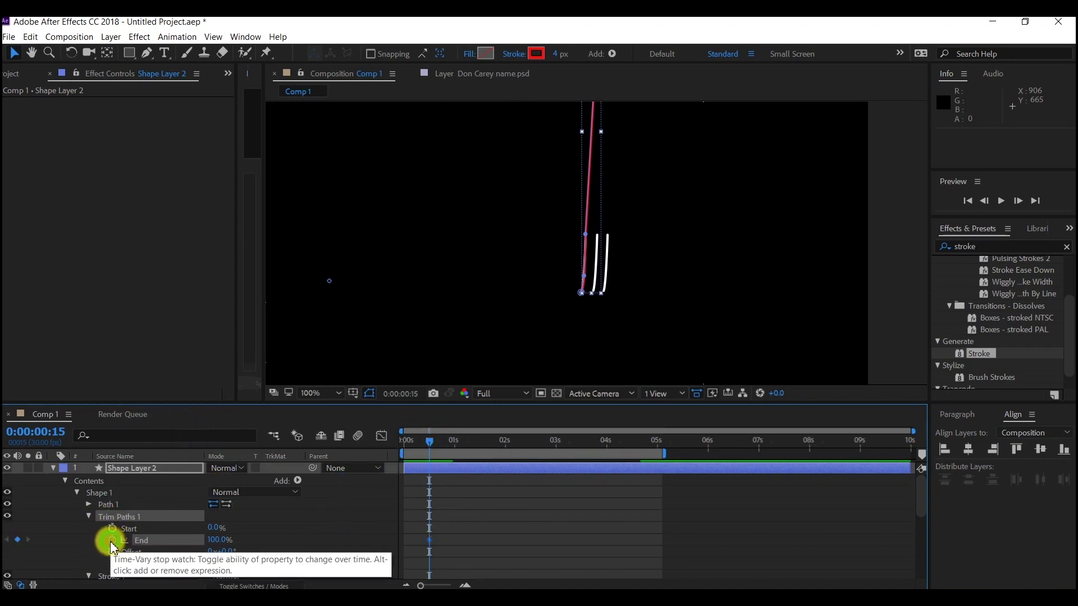
{"action": "left_click", "coordinate": [113, 528]}
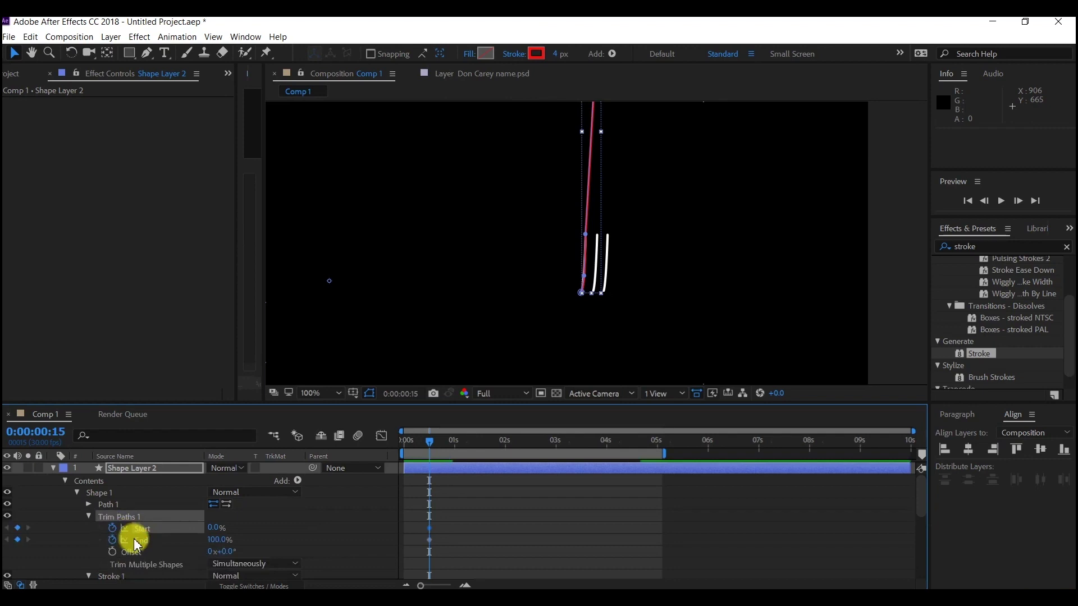
{"action": "key", "text": "u"}
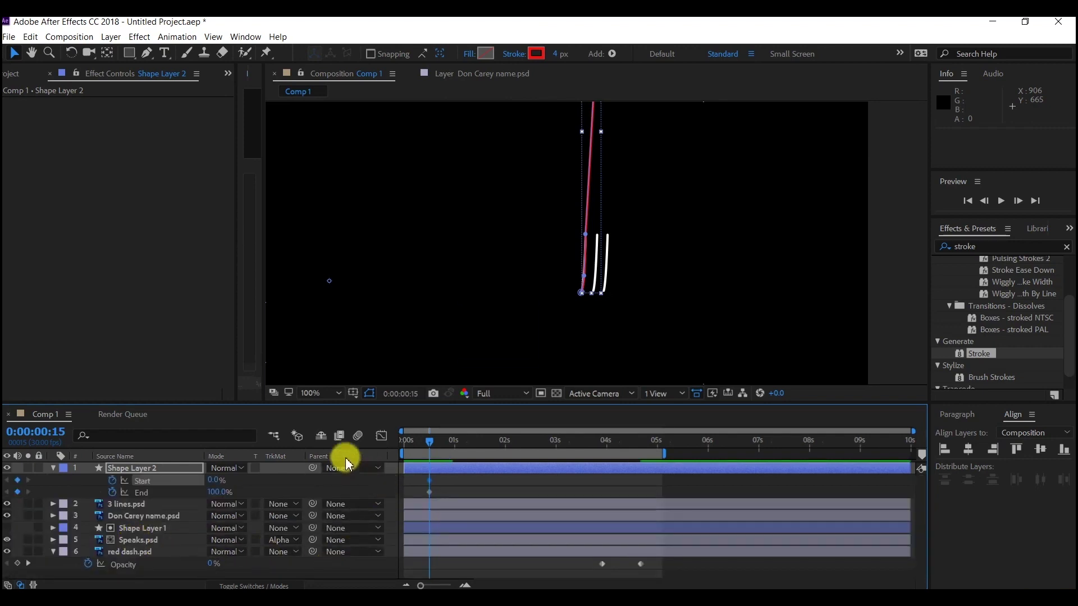
At 0:00:00:03, set the Trim Paths Start of Shape Layer 2 to 100%, and return to the 0:00:00:15 keyframe.
{"action": "left_click", "coordinate": [424, 445]}
{"action": "left_click_drag", "start_coordinate": [422, 446], "coordinate": [409, 447]}
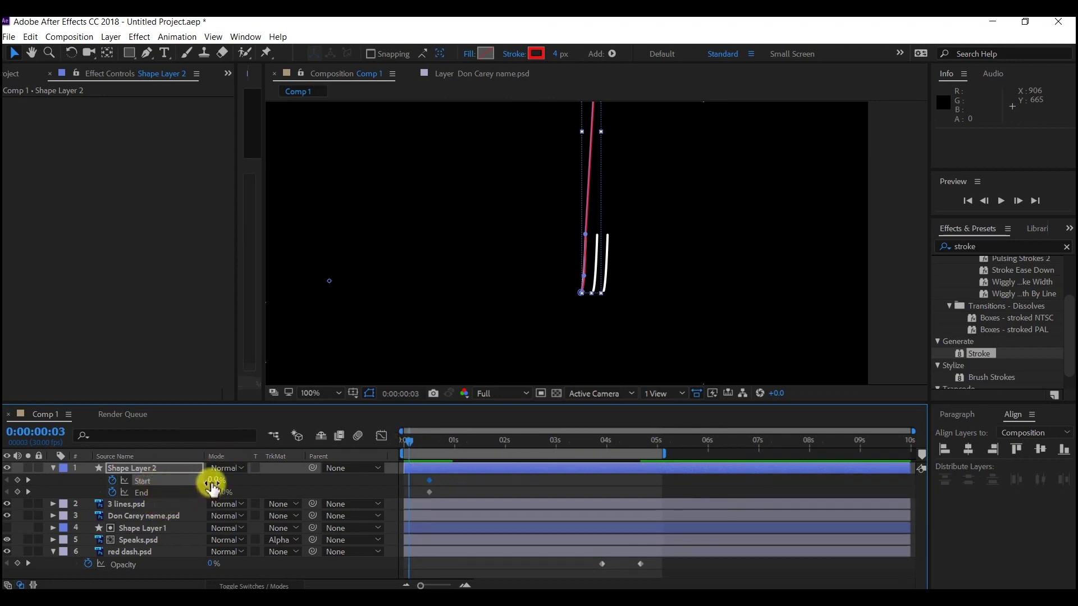
{"action": "left_click_drag", "start_coordinate": [213, 482], "coordinate": [331, 477]}
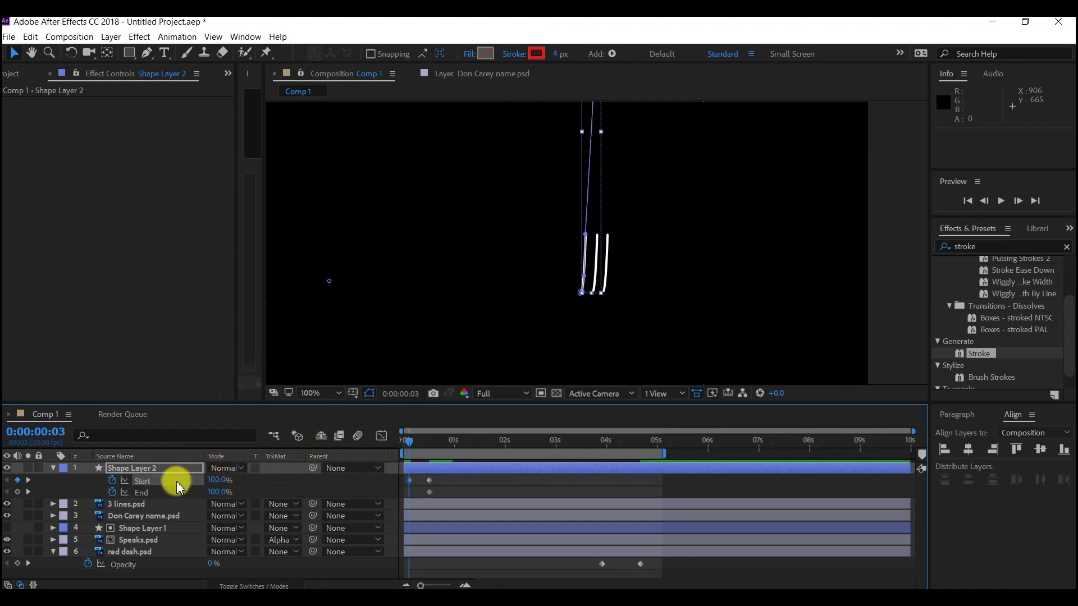
{"action": "left_click", "coordinate": [29, 480]}
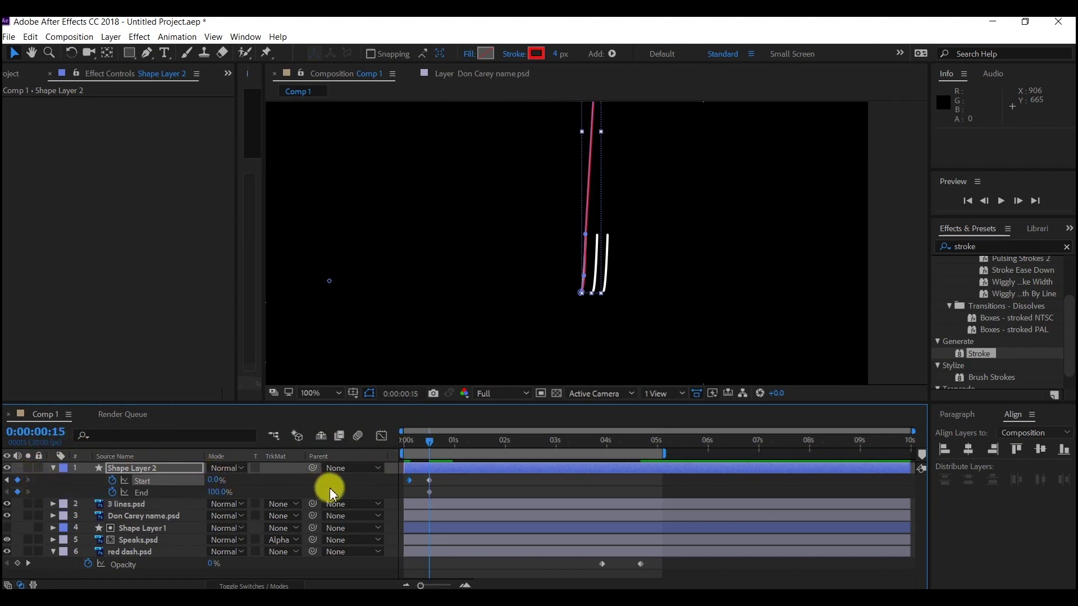
Move Shape Layer 2's End keyframe to 0:00:00:10 and set End to 17% at 0:00:00:22.
{"action": "left_click", "coordinate": [429, 494]}
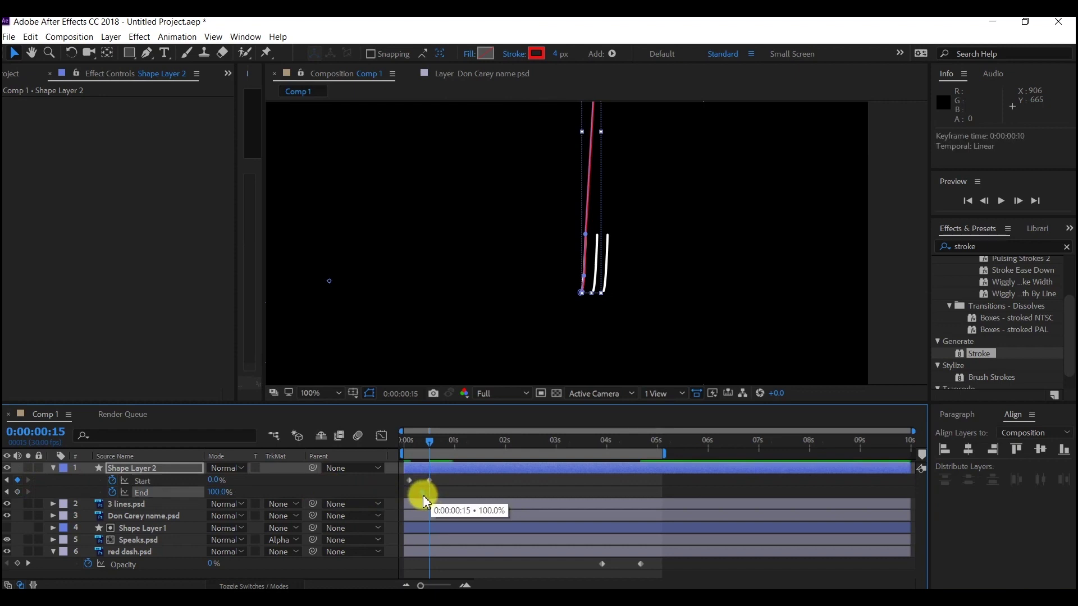
{"action": "left_click_drag", "start_coordinate": [434, 446], "coordinate": [442, 442]}
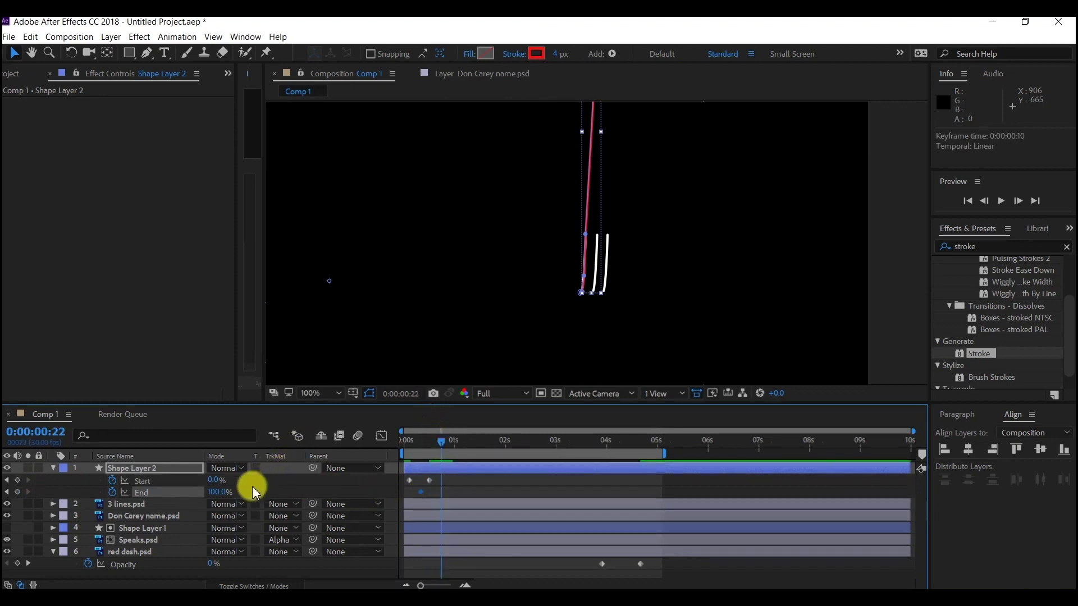
{"action": "left_click_drag", "start_coordinate": [212, 492], "coordinate": [176, 501]}
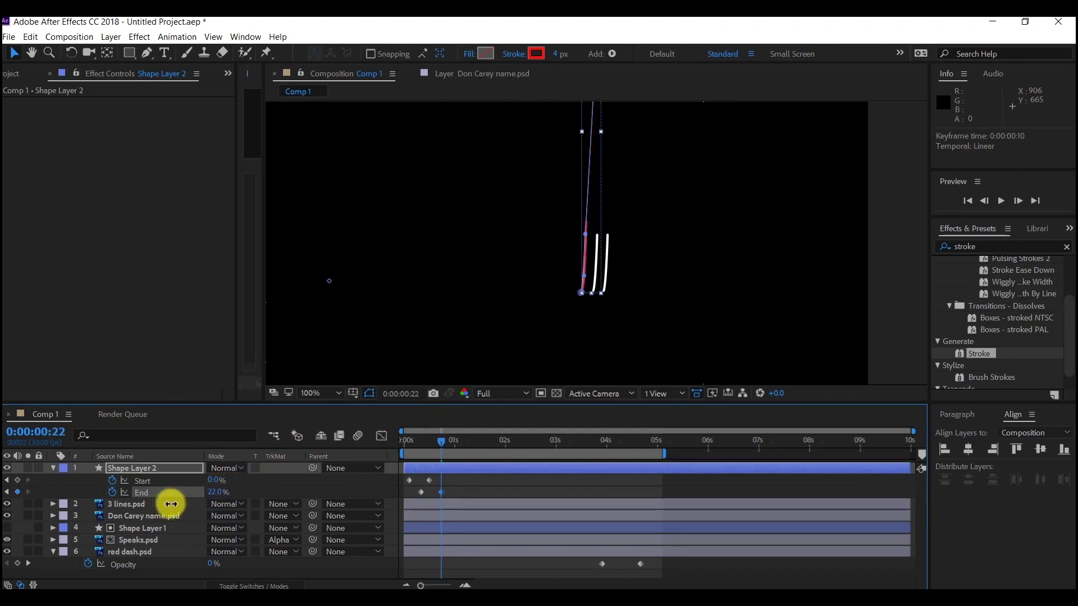
Preview the stroke animation and extend the end of the work area to about 2.5 seconds.
{"action": "key", "text": "space"}
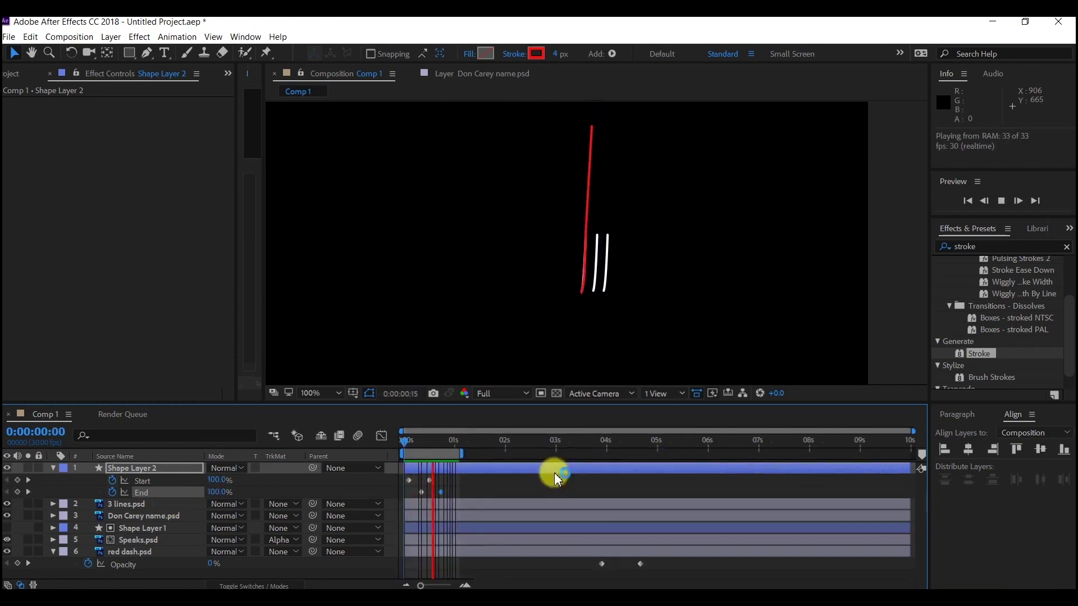
{"action": "key", "text": "space"}
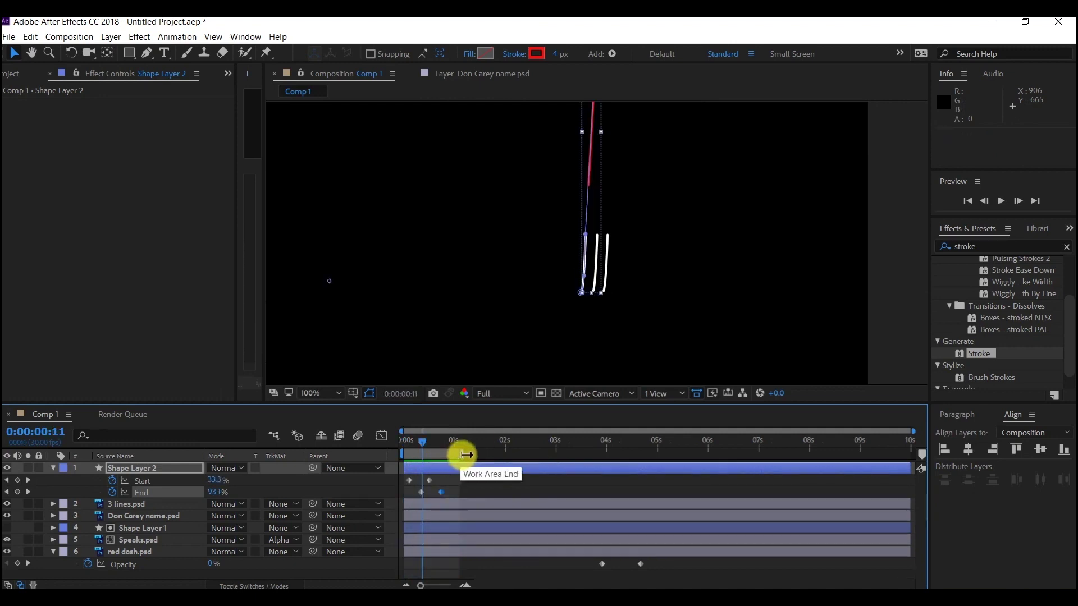
{"action": "left_click_drag", "start_coordinate": [461, 455], "coordinate": [538, 458]}
Apply Easy Ease to all four Start and End keyframes of Shape Layer 2.
{"action": "left_click_drag", "start_coordinate": [486, 492], "coordinate": [412, 475]}
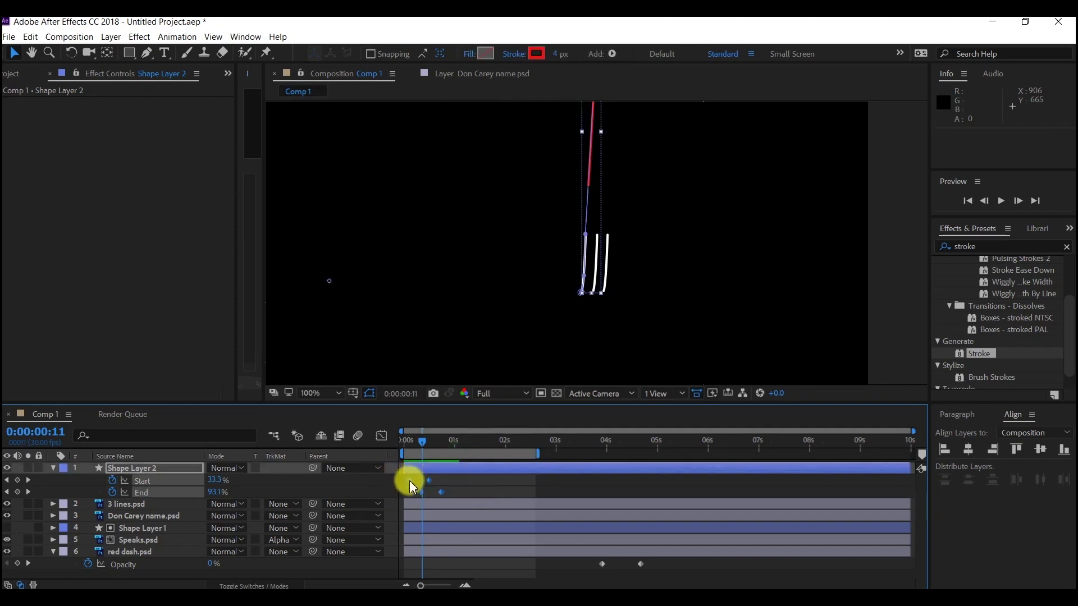
{"action": "right_click", "coordinate": [412, 486]}
{"action": "mouse_move", "coordinate": [445, 473]}
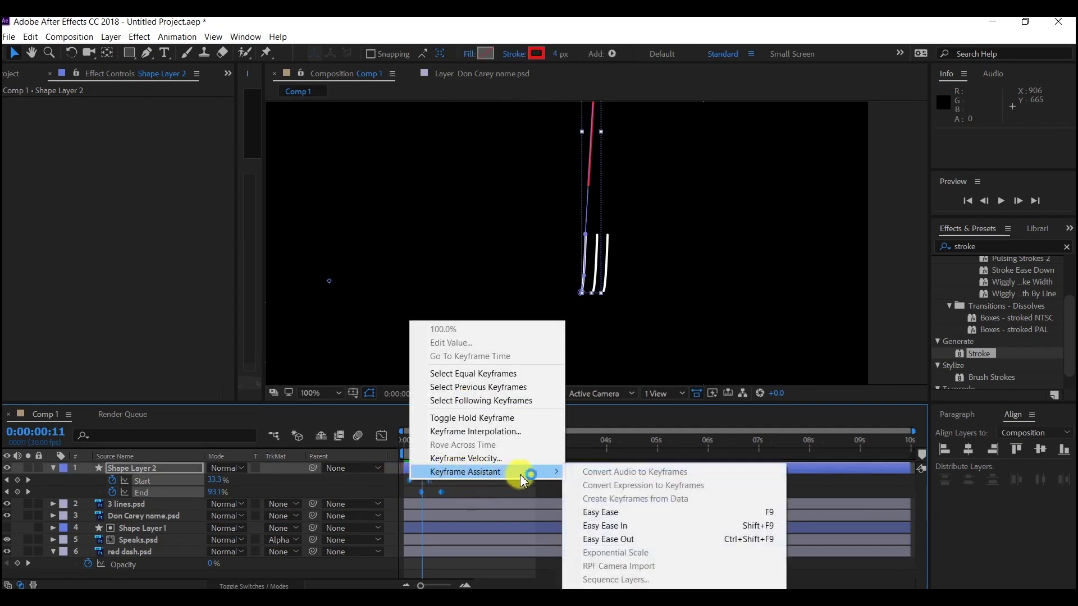
{"action": "left_click", "coordinate": [596, 513]}
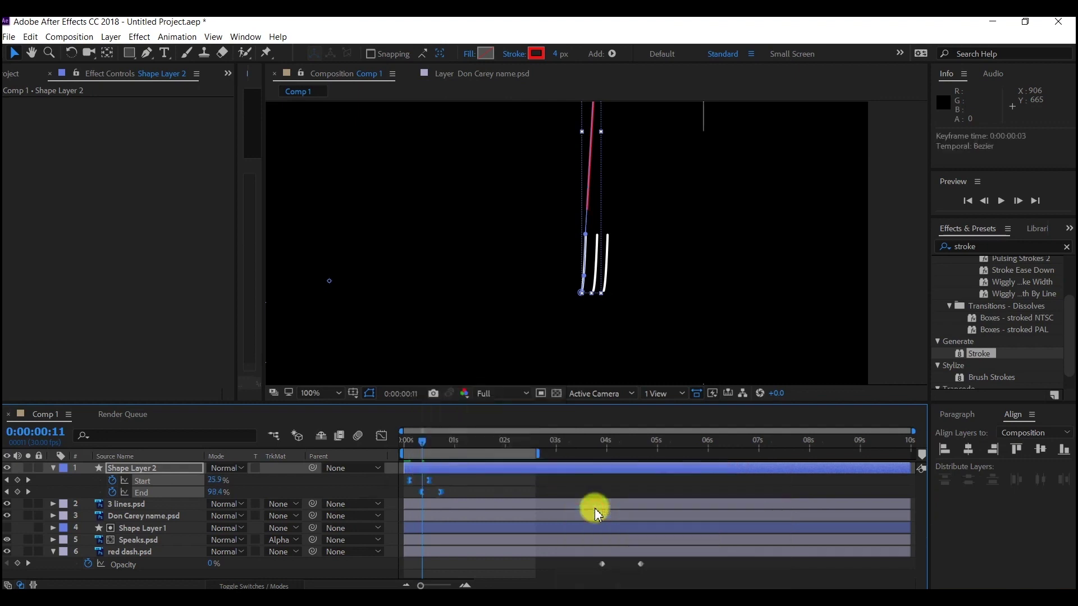
{"action": "left_click", "coordinate": [462, 487]}
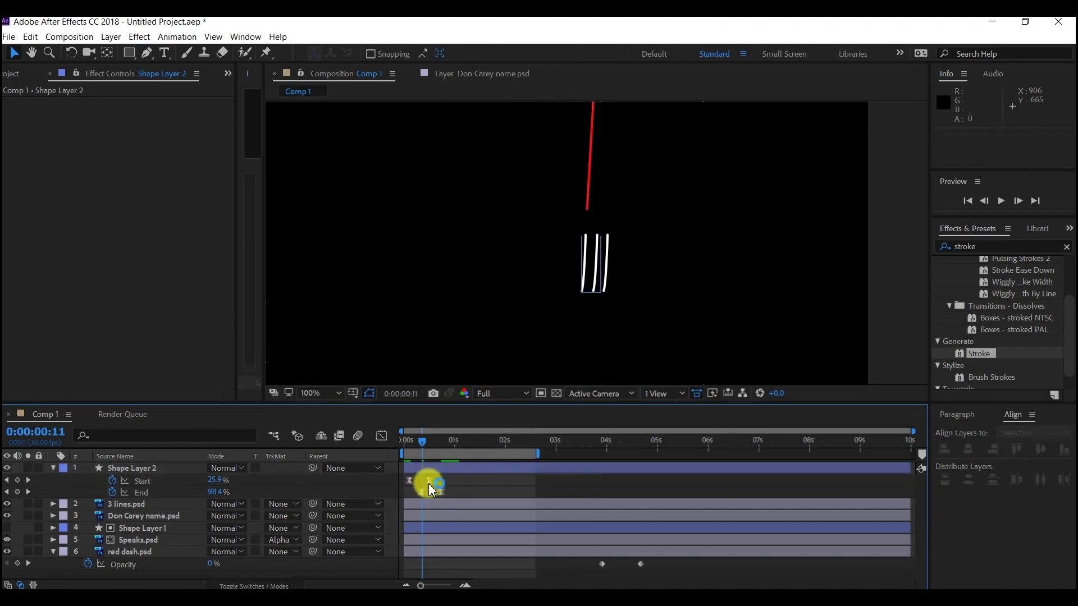
Reshape the Start speed curve of Shape Layer 2 so it peaks just before the second keyframe, and preview the motion.
{"action": "left_click", "coordinate": [411, 481]}
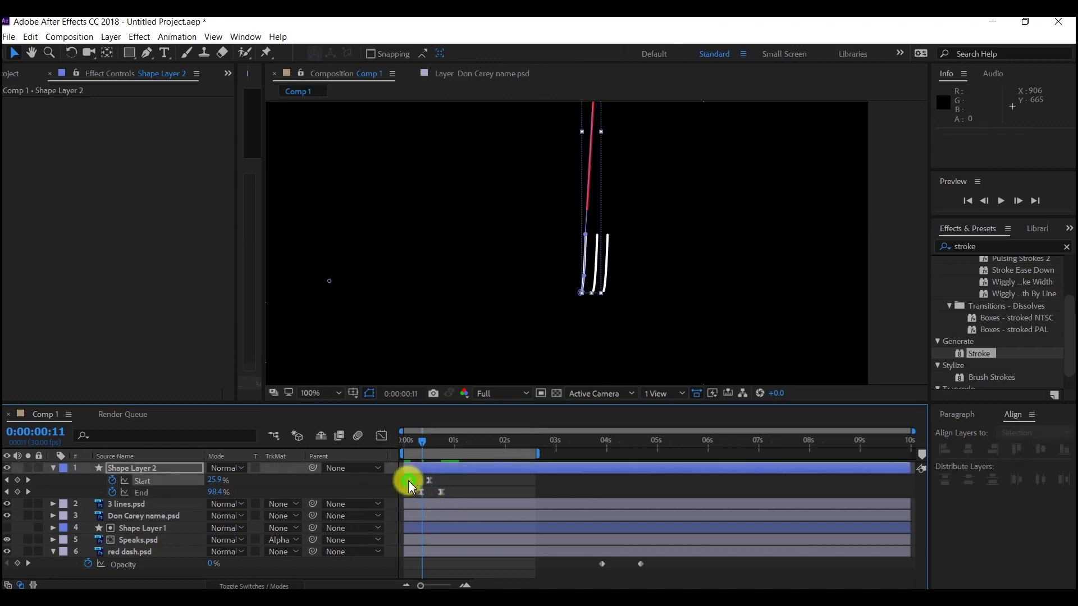
{"action": "left_click", "coordinate": [381, 436]}
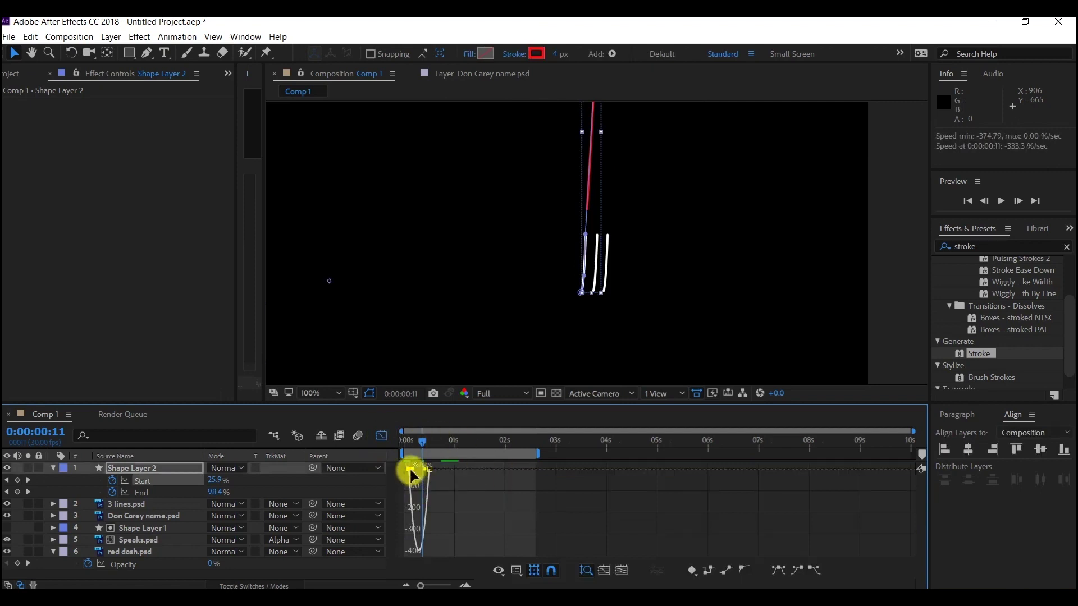
{"action": "left_click_drag", "start_coordinate": [411, 475], "coordinate": [415, 474]}
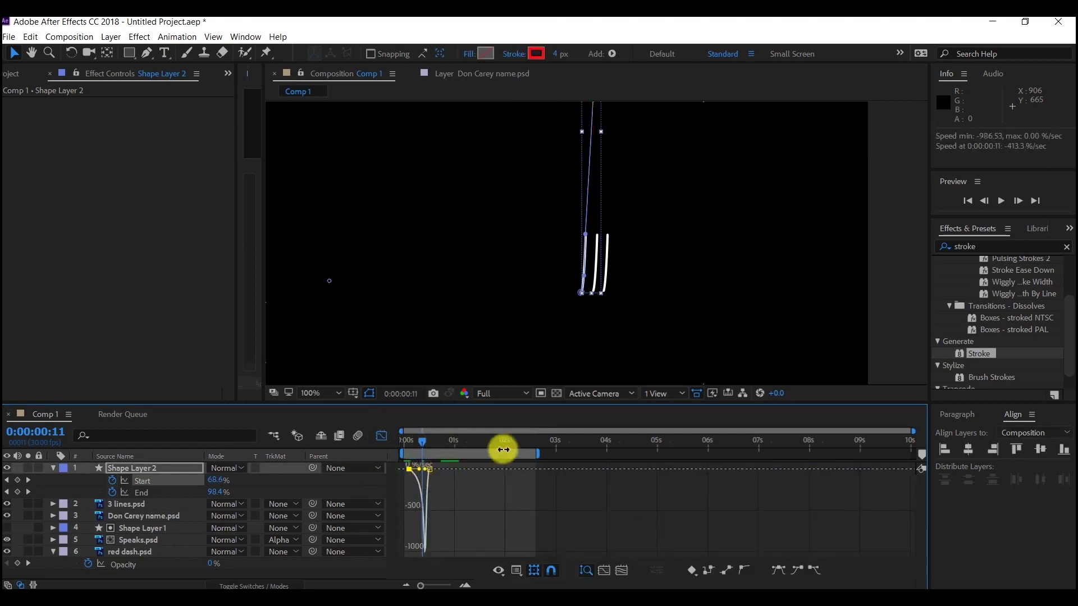
{"action": "left_click", "coordinate": [382, 436]}
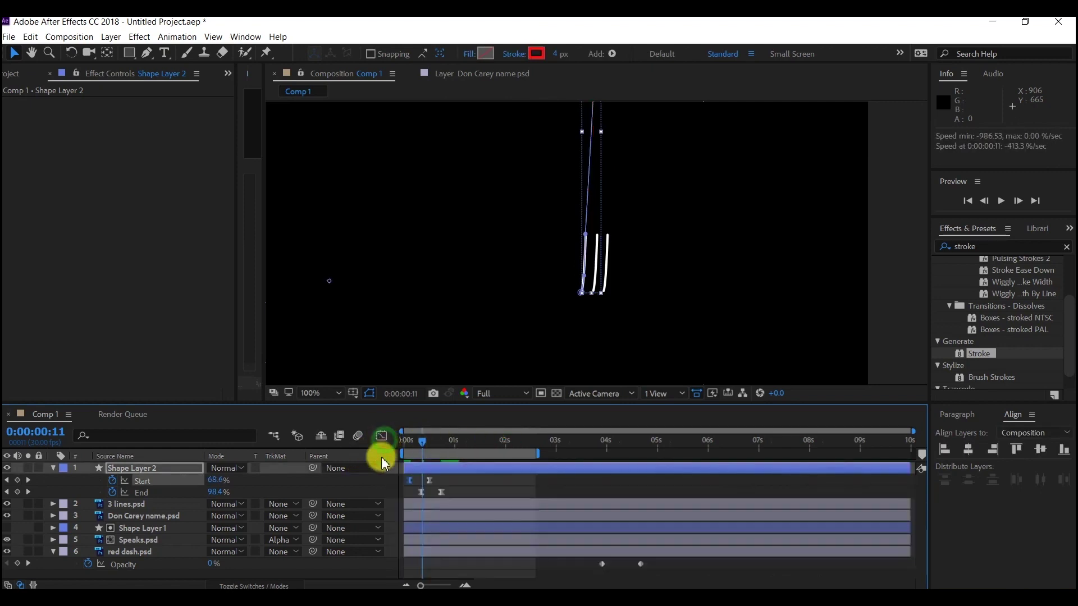
{"action": "left_click", "coordinate": [441, 493]}
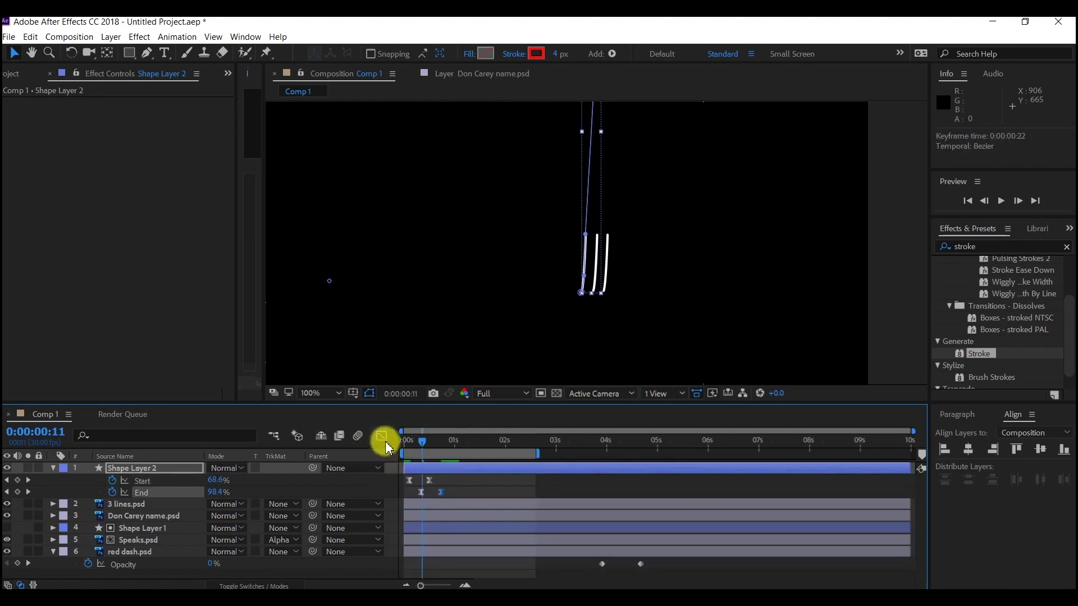
{"action": "key", "text": "space"}
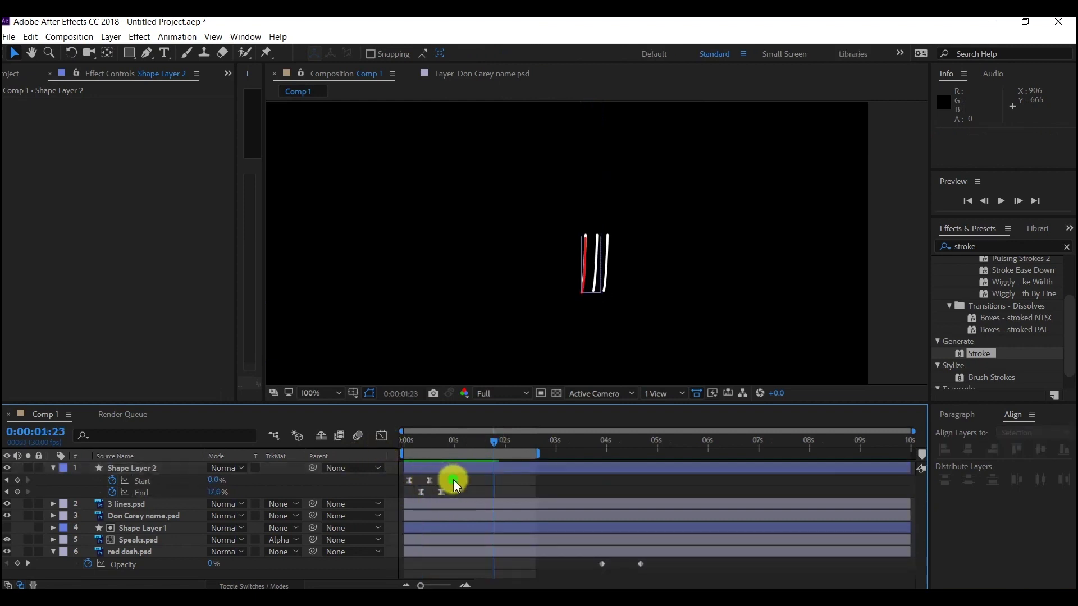
Stretch Shape Layer 2's Trim Paths keyframes over a longer time so the last End keyframe falls at about 0:00:01:04.
{"action": "left_click", "coordinate": [453, 480]}
{"action": "left_click", "coordinate": [441, 493]}
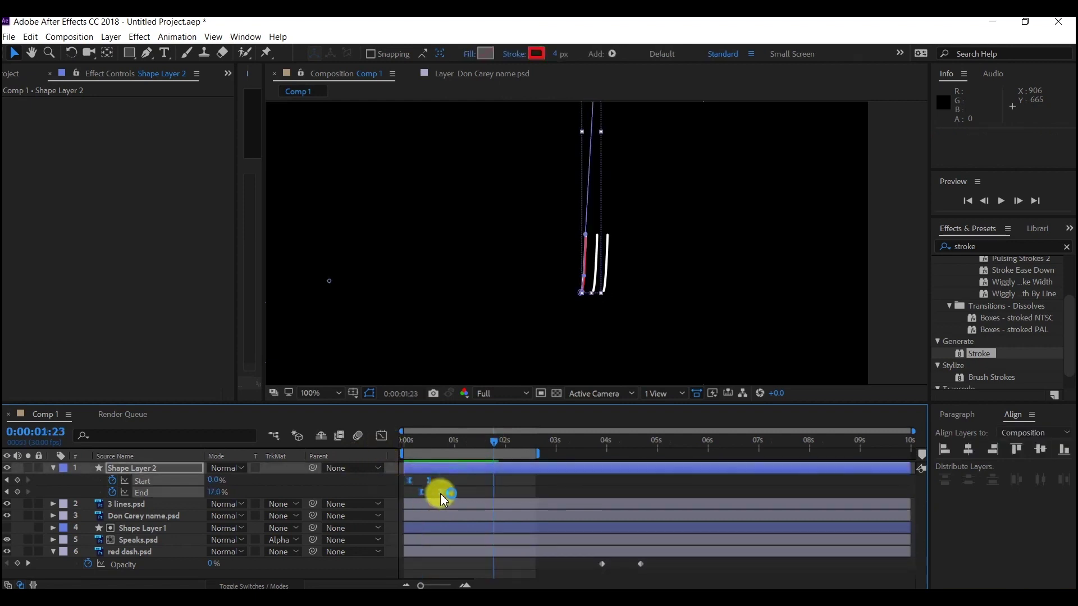
{"action": "mouse_move", "coordinate": [446, 499]}
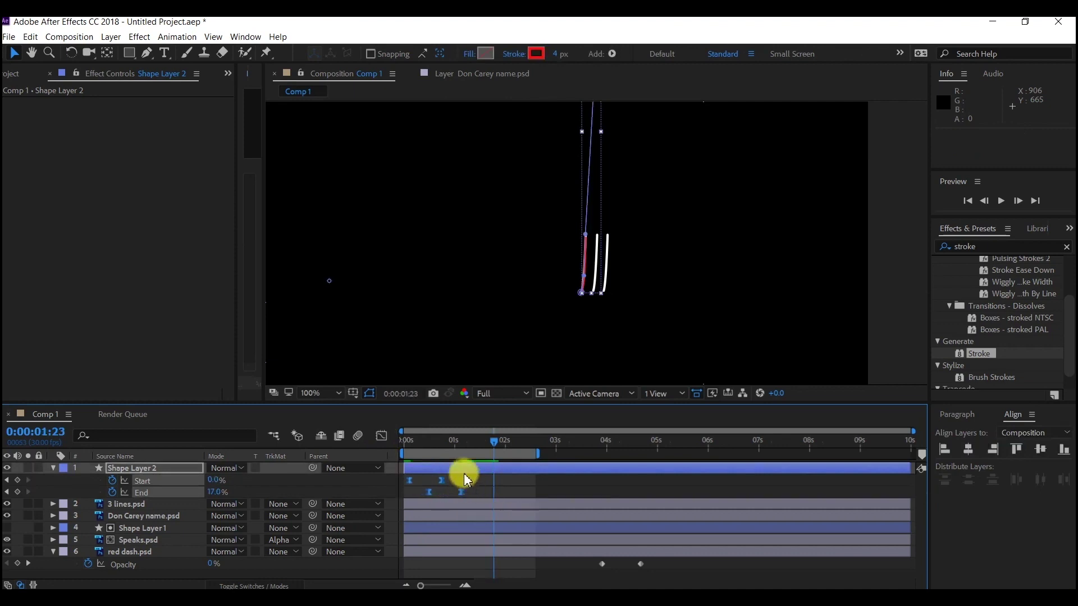
Duplicate Shape Layer 2 twice and shift the copies over the second and third lines at X positions 981 and 1000.
{"action": "left_click", "coordinate": [423, 469]}
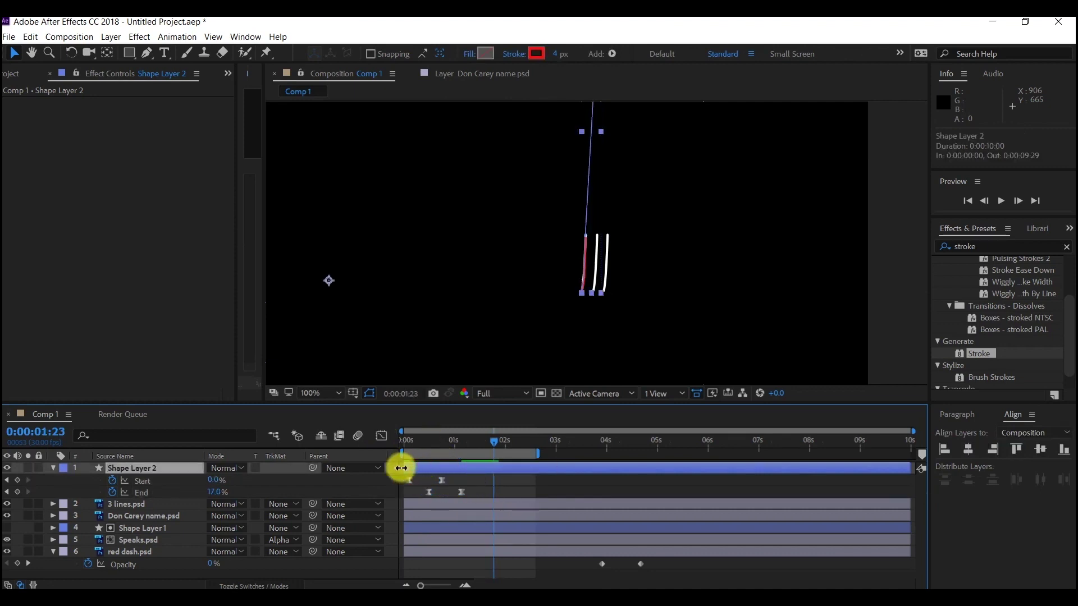
{"action": "key", "text": "ctrl+d"}
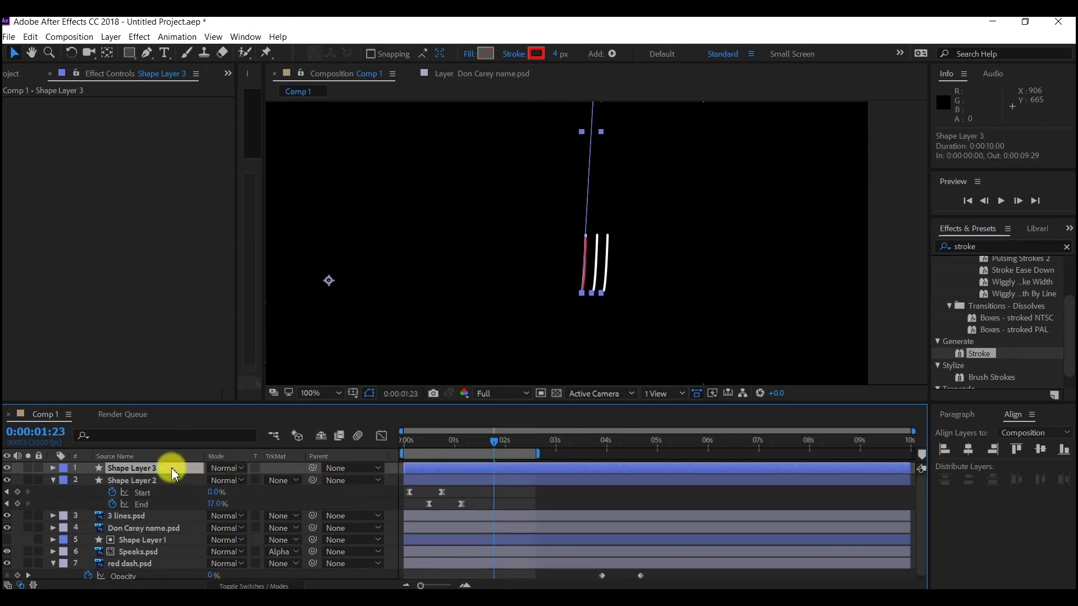
{"action": "key", "text": "p"}
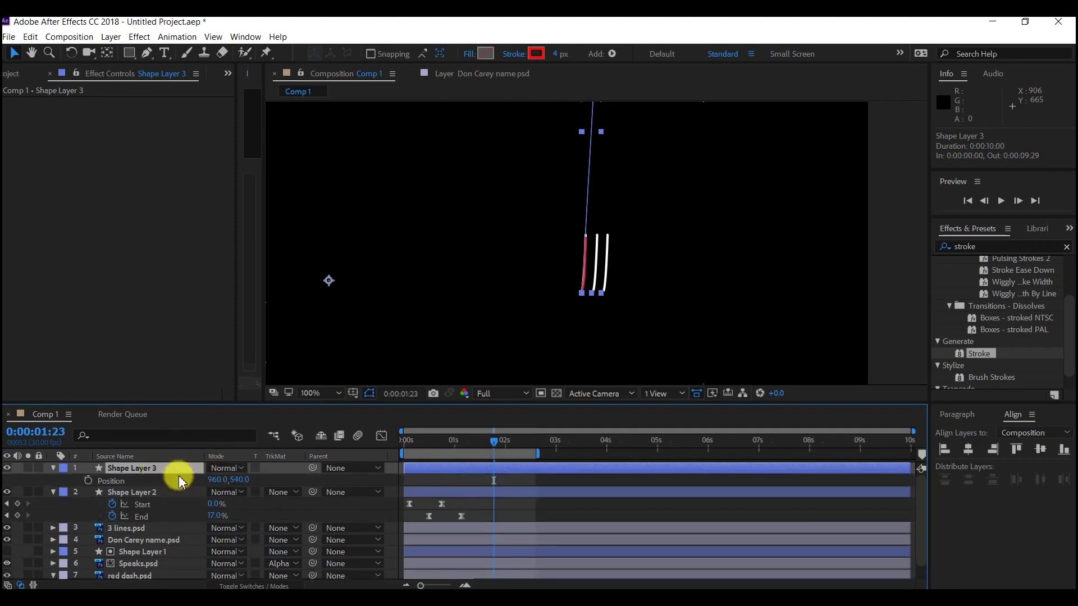
{"action": "left_click_drag", "start_coordinate": [215, 481], "coordinate": [229, 481]}
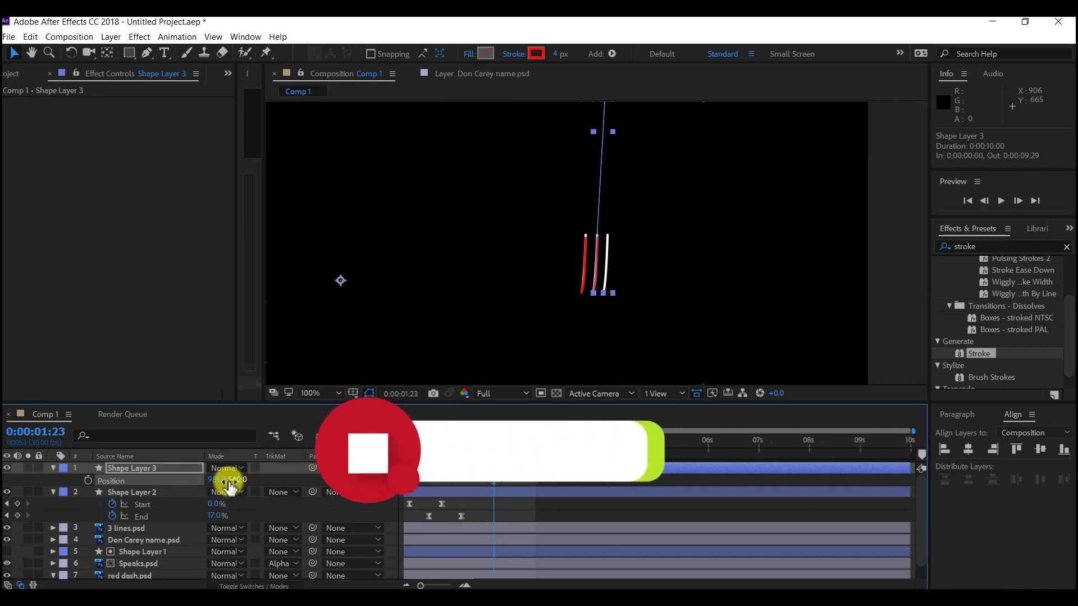
{"action": "key", "text": "ctrl+d"}
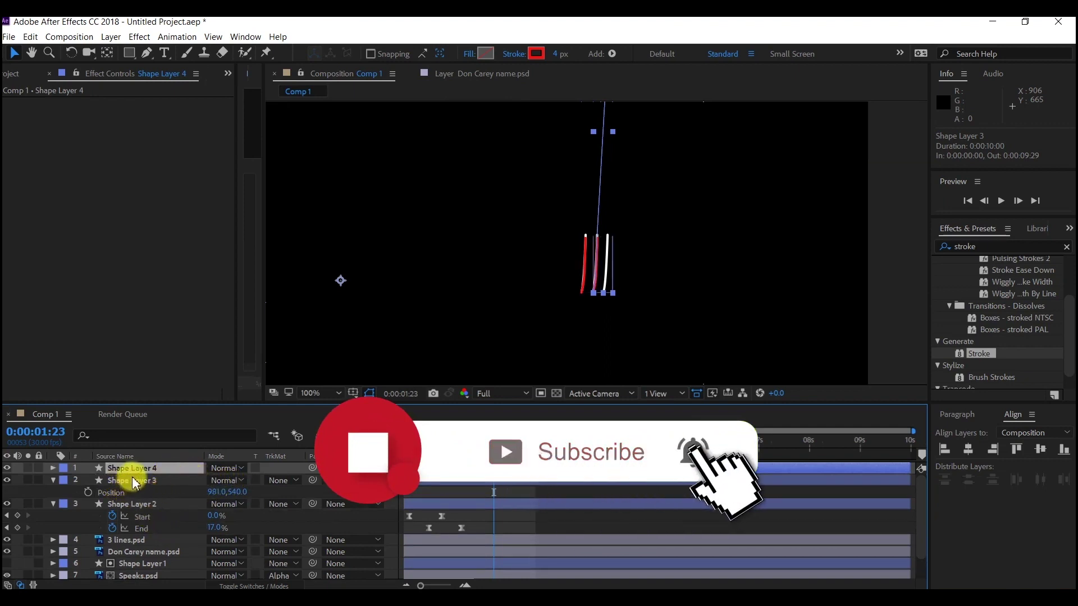
{"action": "left_click_drag", "start_coordinate": [211, 492], "coordinate": [224, 492]}
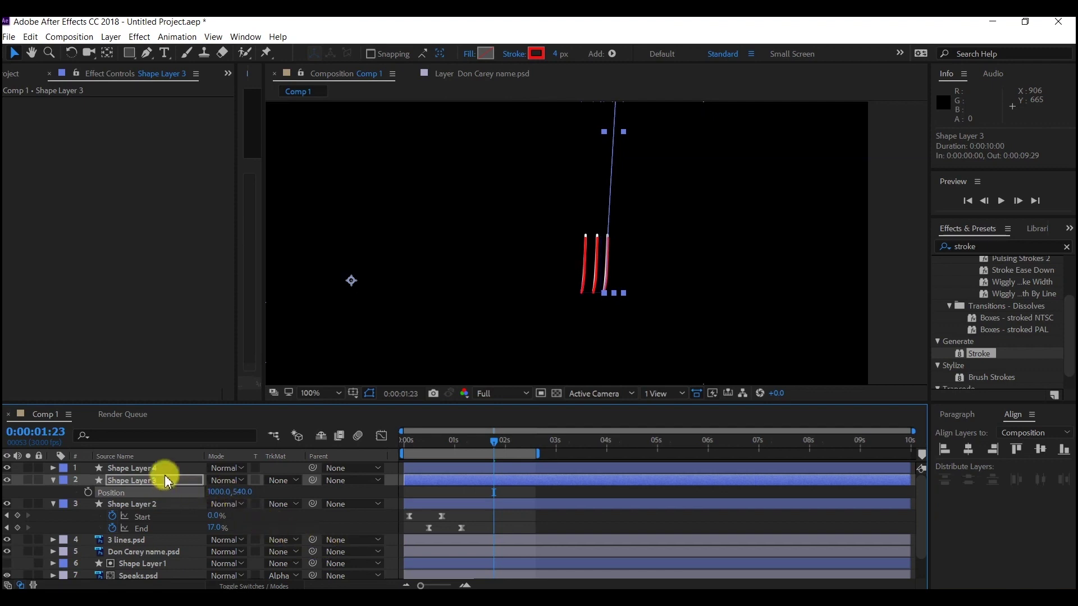
Select Shape Layers 2, 3 and 4, reveal their keyframed properties, and hide the 3 lines.psd layer.
{"action": "left_click", "coordinate": [145, 468], "text": "shift"}
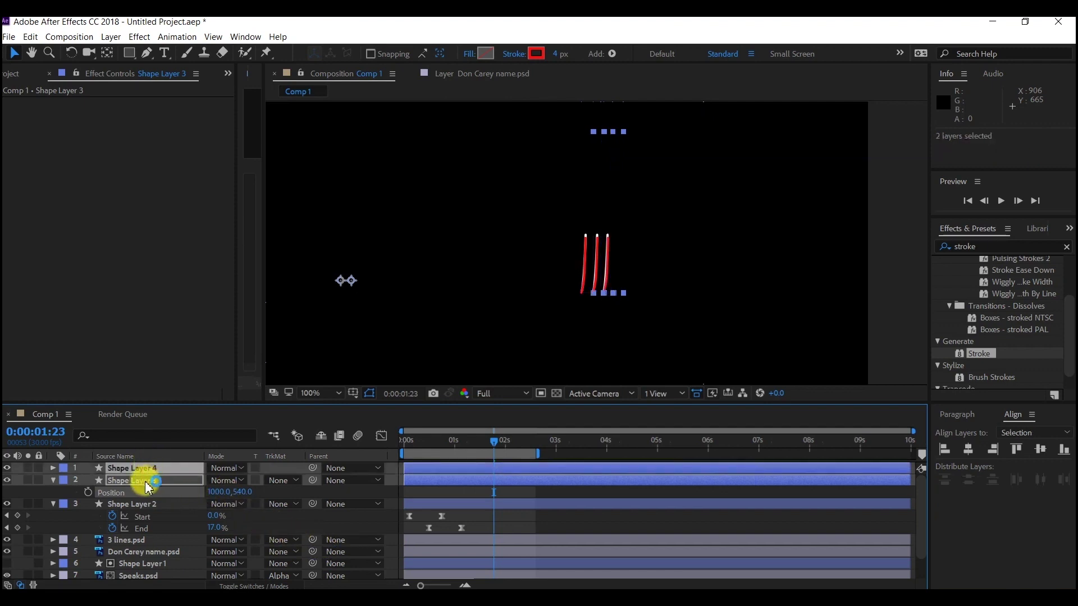
{"action": "left_click", "coordinate": [145, 481], "text": "ctrl"}
{"action": "left_click", "coordinate": [145, 484], "text": "ctrl"}
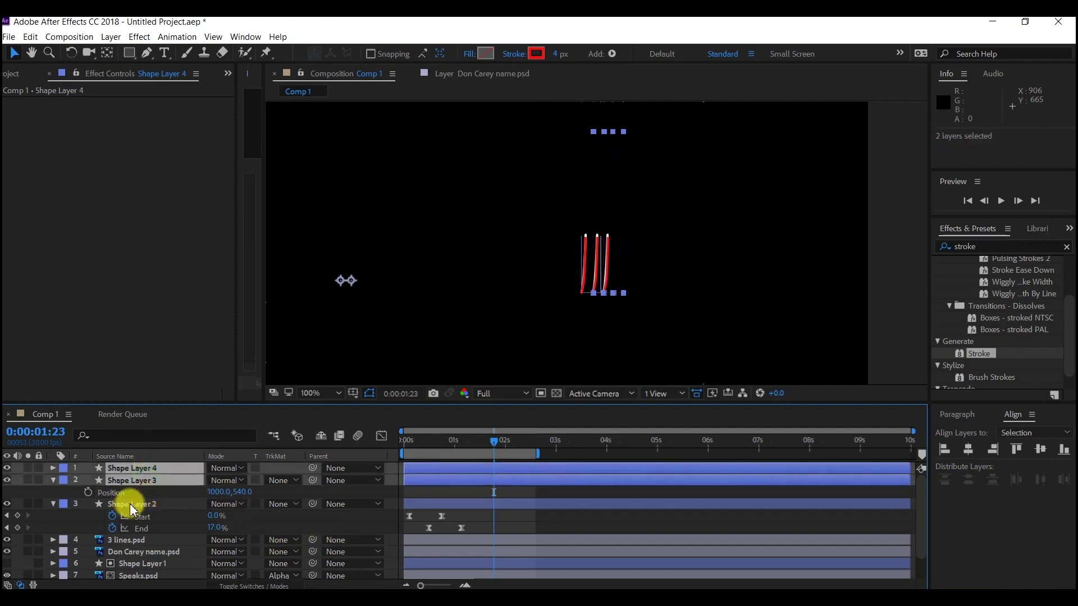
{"action": "left_click", "coordinate": [129, 504], "text": "ctrl"}
{"action": "key", "text": "u"}
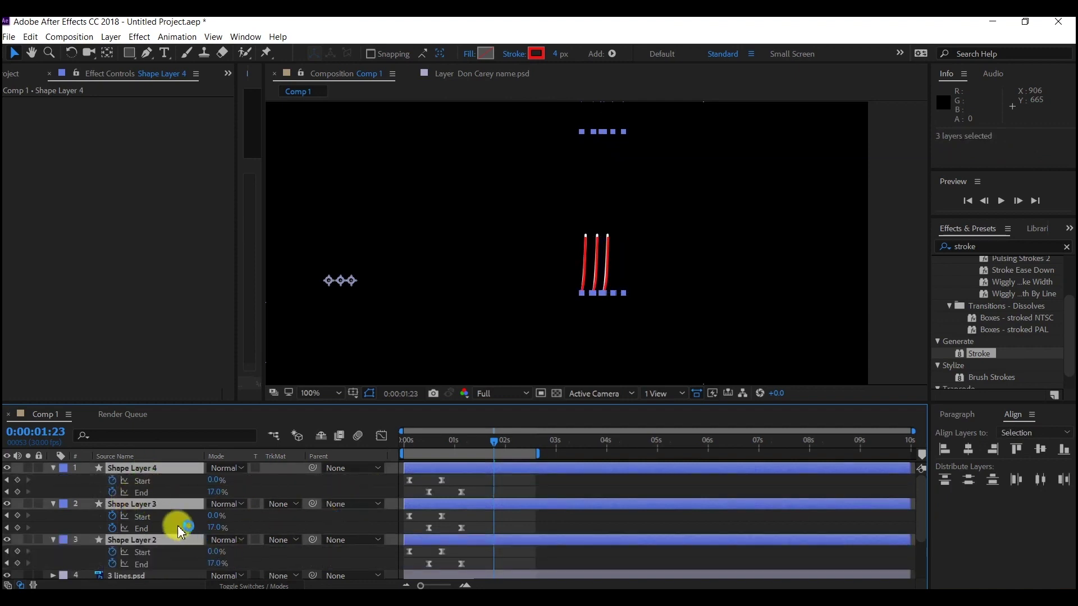
{"action": "scroll", "coordinate": [145, 521], "scroll_direction": "down", "scroll_amount": 3}
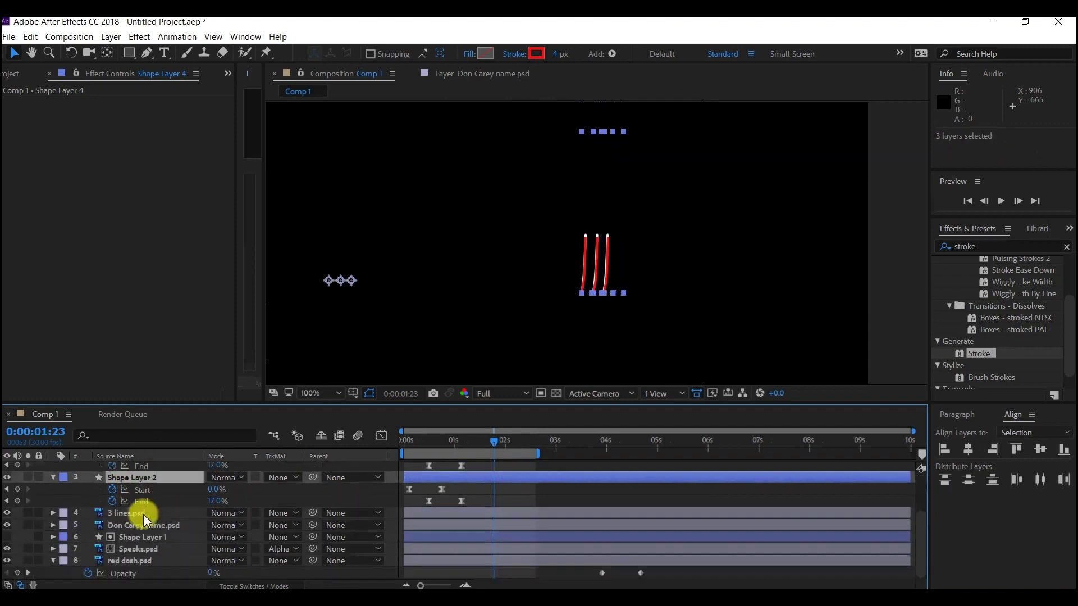
{"action": "left_click", "coordinate": [8, 520]}
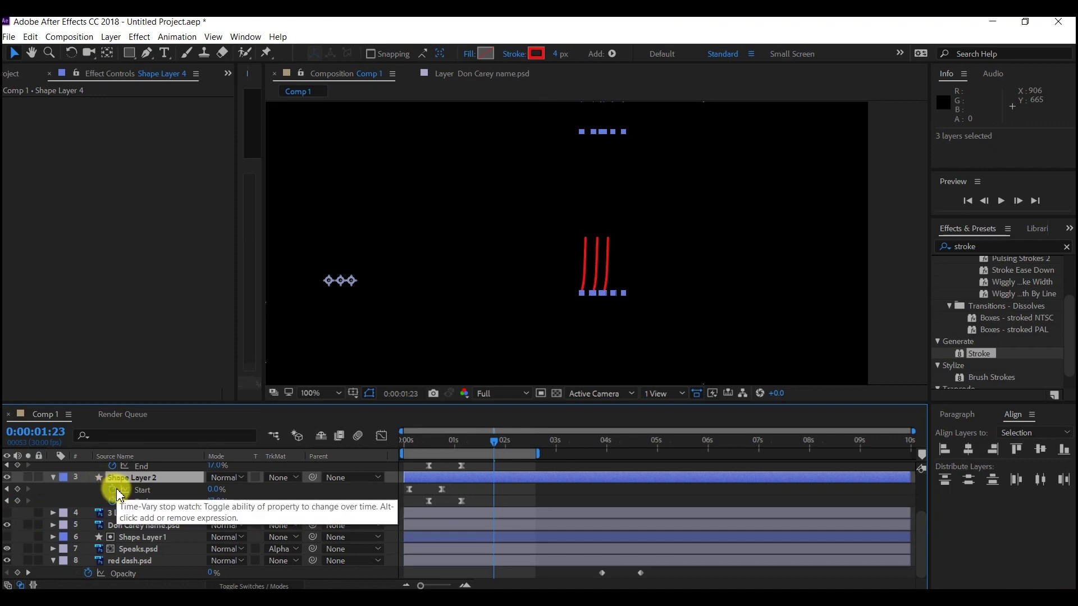
Collapse the three selected shape layers and pre-compose them into a new composition named strokes.
{"action": "key", "text": "u"}
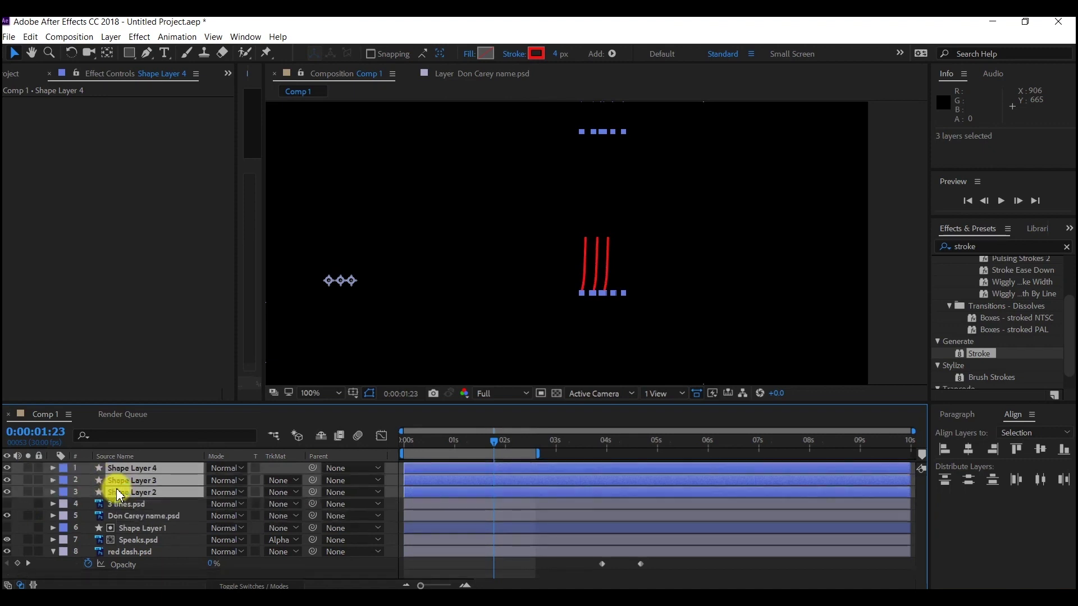
{"action": "key", "text": "ctrl+shift+c"}
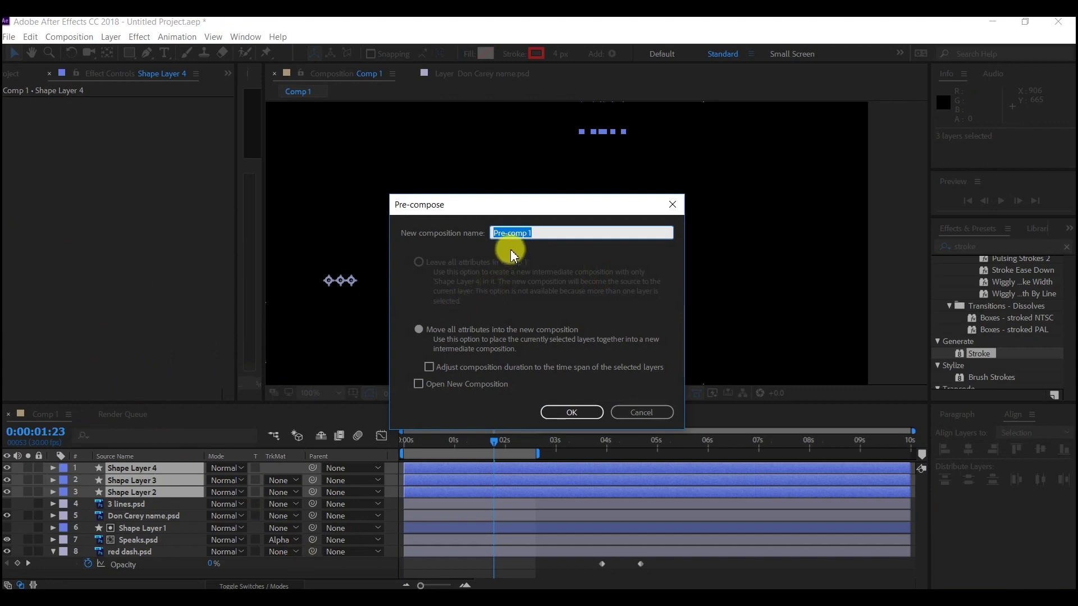
{"action": "type", "text": "strokes"}
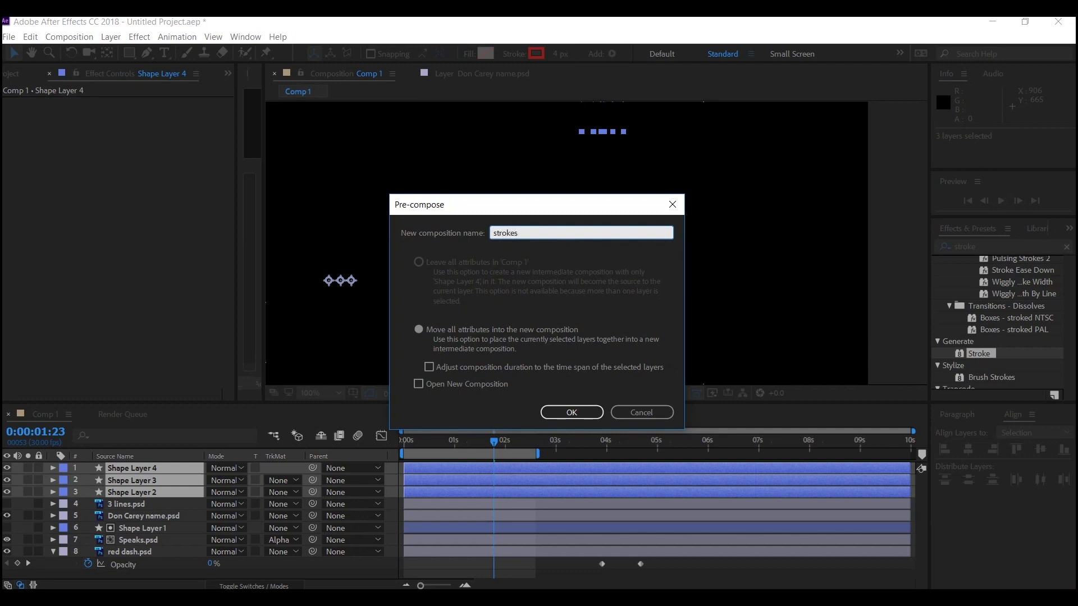
{"action": "key", "text": "Return"}
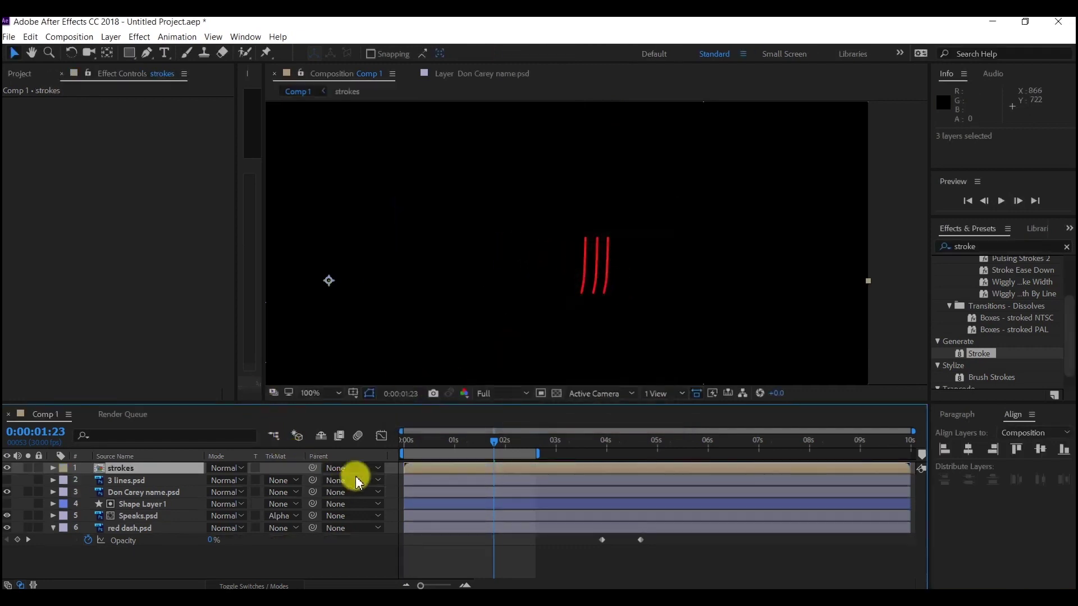
End the work area at 0:00:02:19 and add a Position keyframe to the strokes layer at that time.
{"action": "left_click_drag", "start_coordinate": [411, 440], "coordinate": [539, 443]}
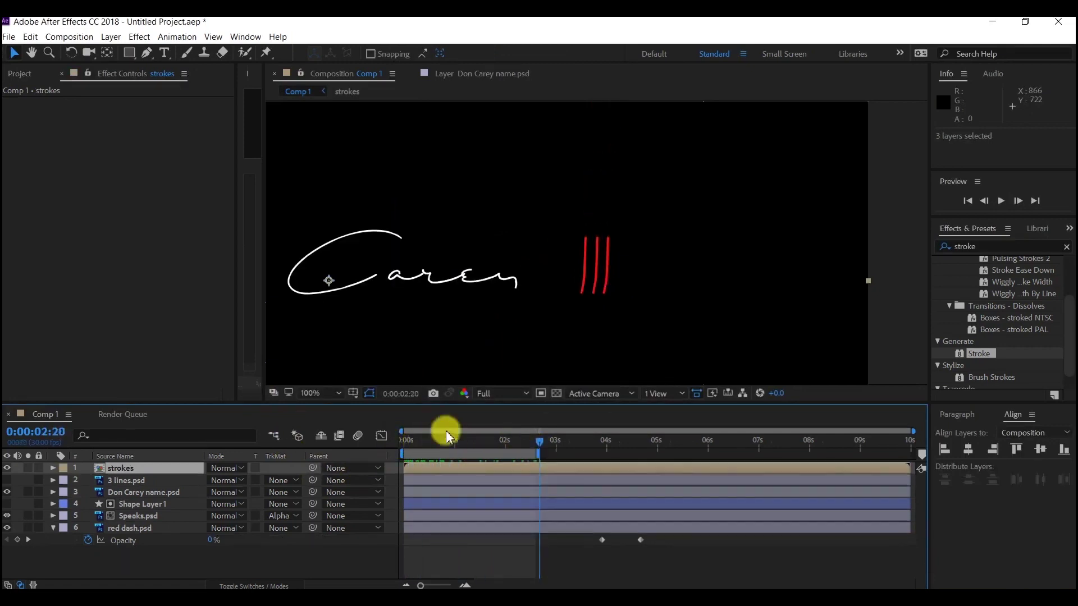
{"action": "left_click", "coordinate": [310, 393]}
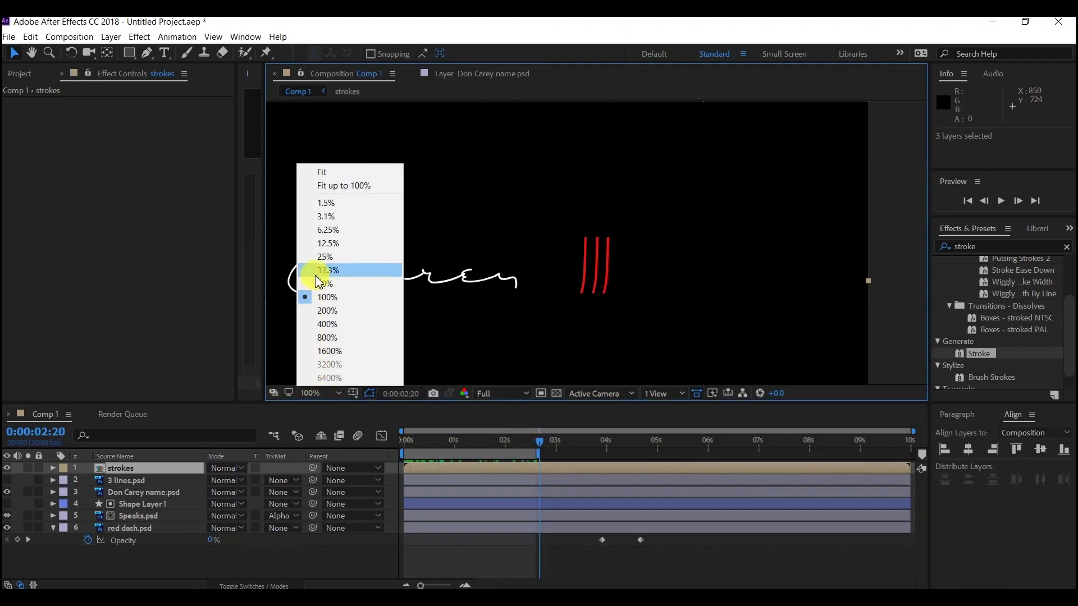
{"action": "left_click", "coordinate": [337, 184]}
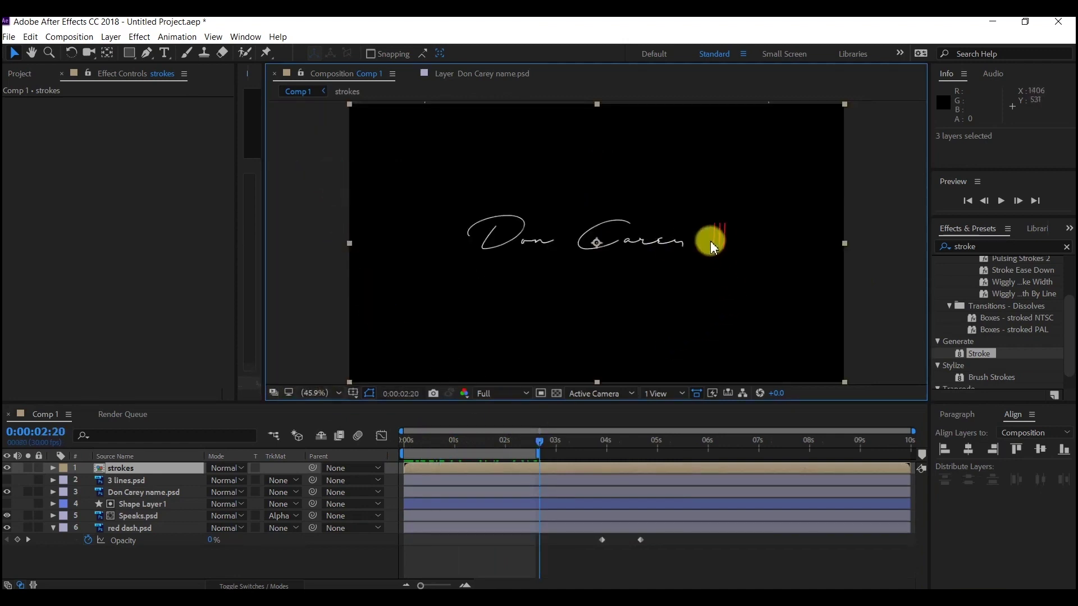
{"action": "left_click", "coordinate": [489, 472]}
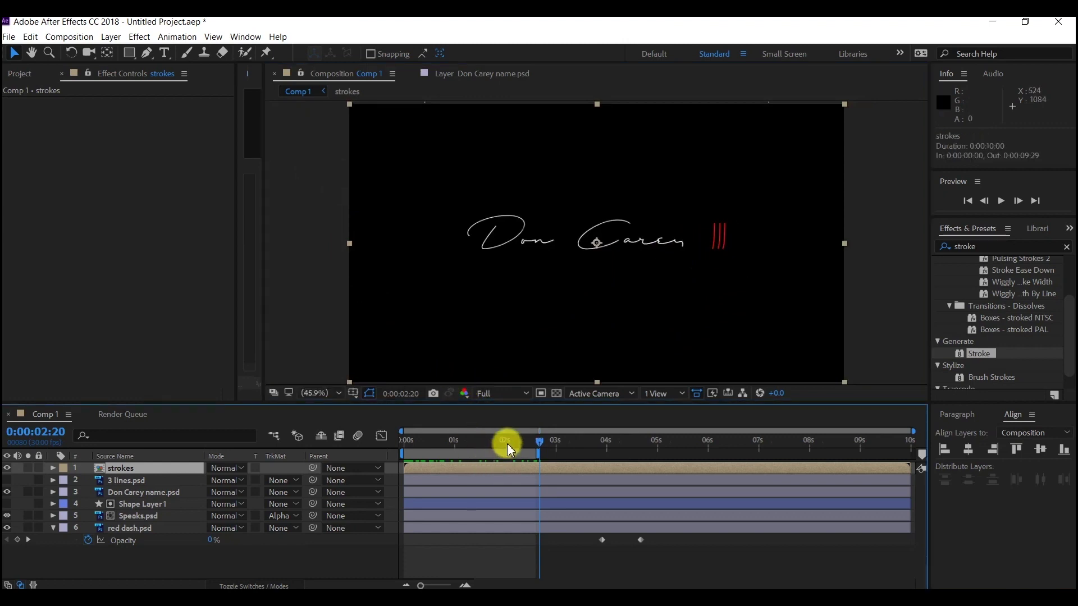
{"action": "mouse_move", "coordinate": [422, 450]}
{"action": "left_mouse_down"}
{"action": "mouse_move", "coordinate": [555, 448]}
{"action": "mouse_move", "coordinate": [524, 443]}
{"action": "mouse_move", "coordinate": [538, 443]}
{"action": "left_mouse_up"}
{"action": "key", "text": "n"}
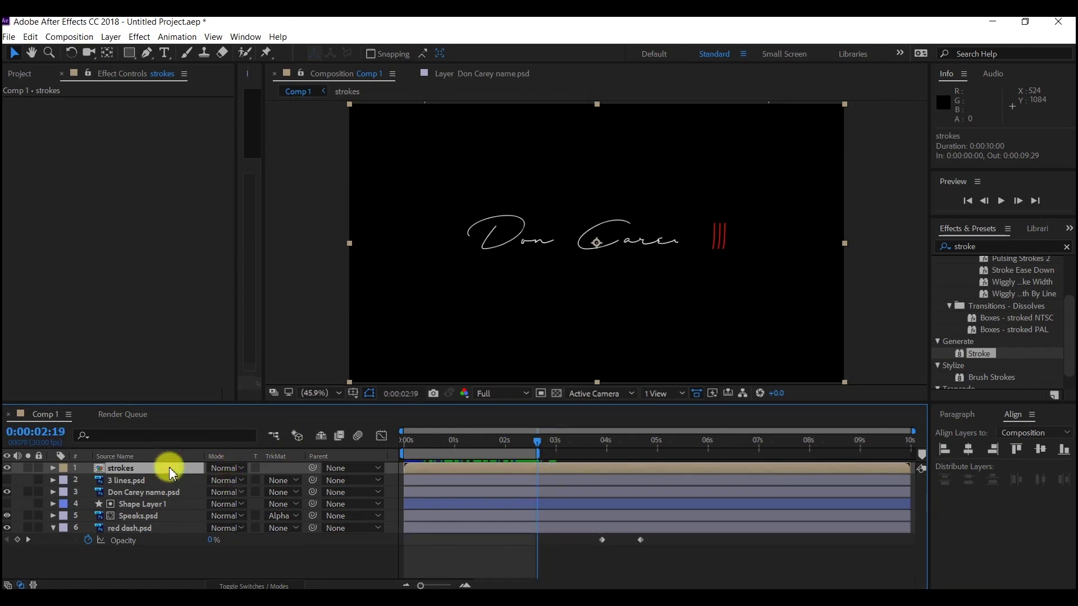
{"action": "key", "text": "p"}
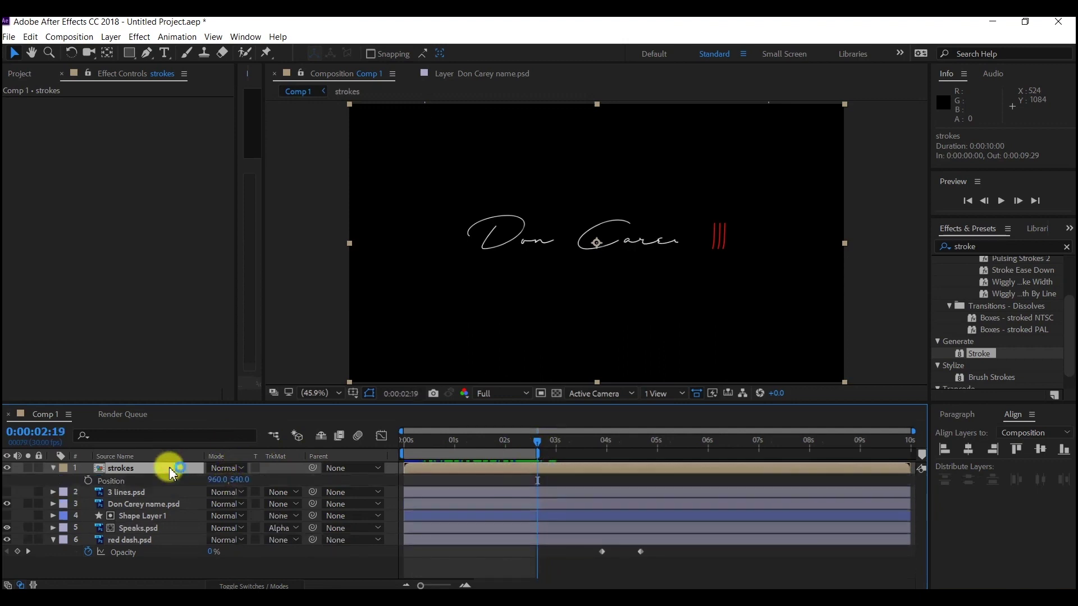
{"action": "left_click", "coordinate": [88, 481]}
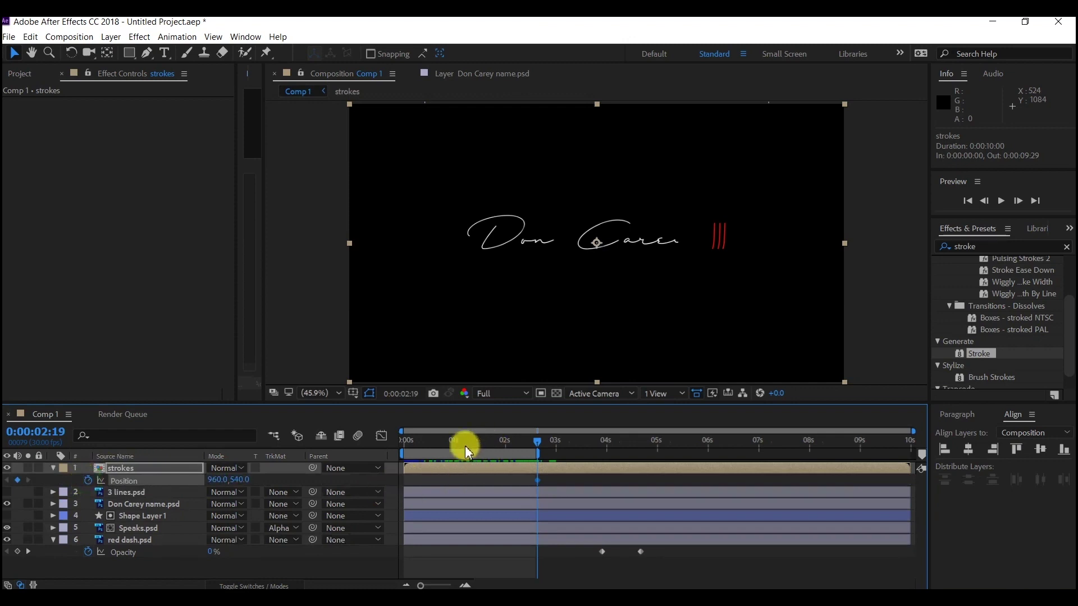
Keyframe the strokes layer's Position at 0:00:01:00 with an X value of 483.
{"action": "mouse_move", "coordinate": [453, 447]}
{"action": "left_mouse_down"}
{"action": "mouse_move", "coordinate": [400, 456]}
{"action": "mouse_move", "coordinate": [455, 449]}
{"action": "left_mouse_up"}
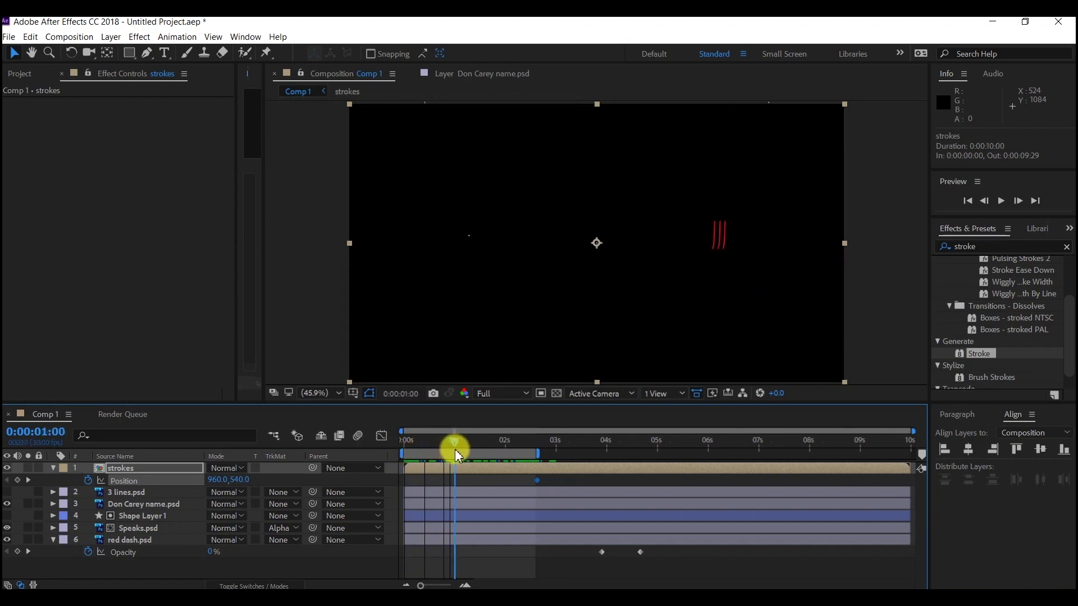
{"action": "left_click_drag", "start_coordinate": [455, 450], "coordinate": [454, 449]}
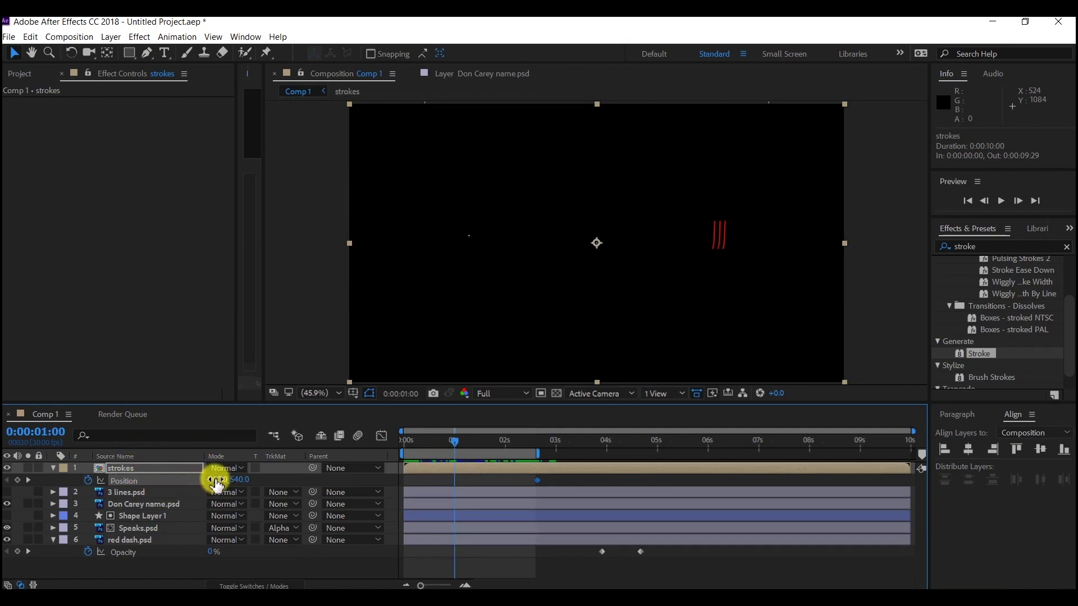
{"action": "left_click_drag", "start_coordinate": [215, 480], "coordinate": [4, 472]}
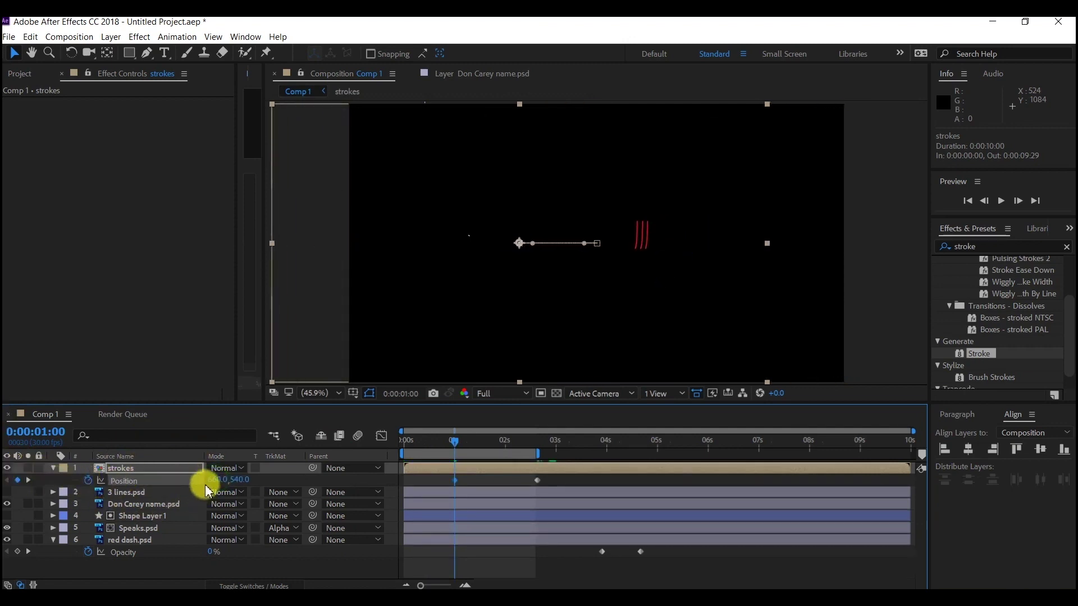
{"action": "mouse_move", "coordinate": [212, 481]}
{"action": "left_mouse_down"}
{"action": "mouse_move", "coordinate": [41, 477]}
{"action": "mouse_move", "coordinate": [89, 480]}
{"action": "left_mouse_up"}
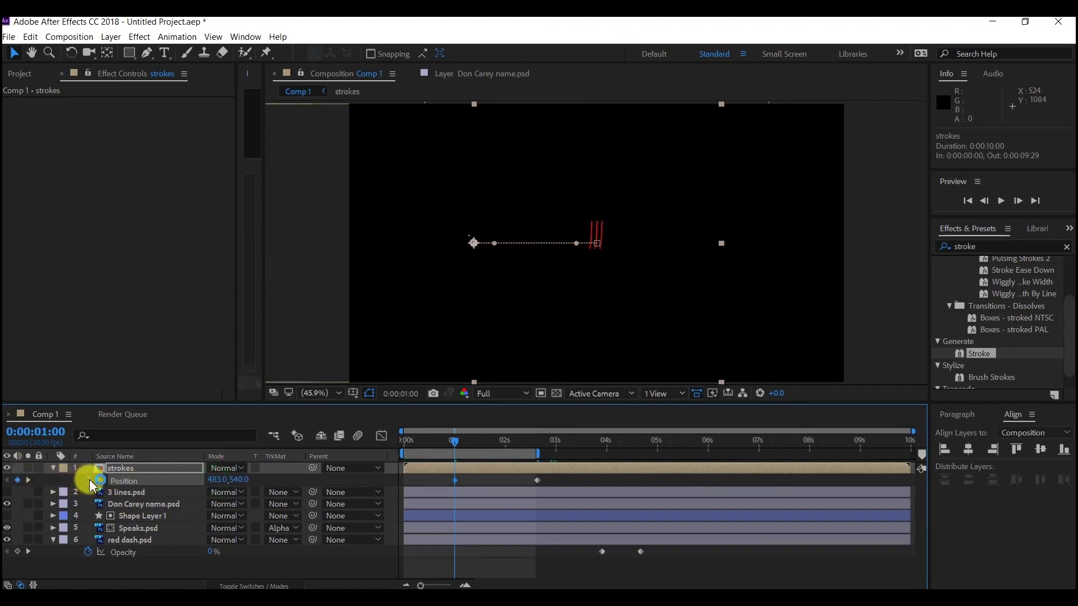
Apply Easy Ease to both Position keyframes of the strokes layer and preview the slide.
{"action": "left_click_drag", "start_coordinate": [550, 474], "coordinate": [435, 487]}
{"action": "key", "text": "F9"}
{"action": "key", "text": "space"}
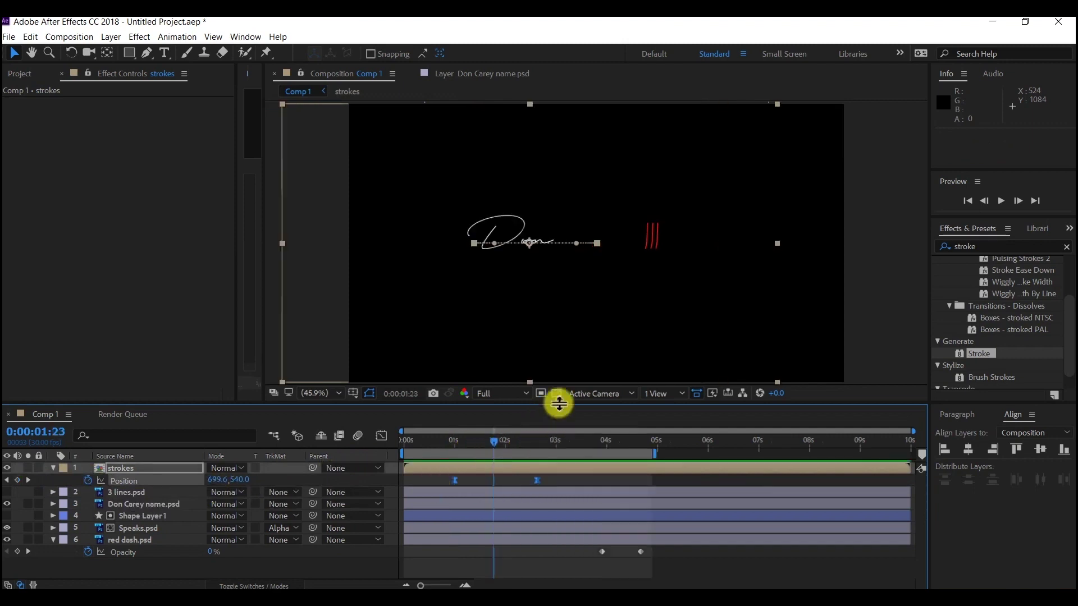
Reveal and select the Trim Paths keyframes of Shape Layers 2, 3 and 4 inside strokes, and preview Comp 1.
{"action": "double_click", "coordinate": [116, 467]}
{"action": "left_click", "coordinate": [403, 464]}
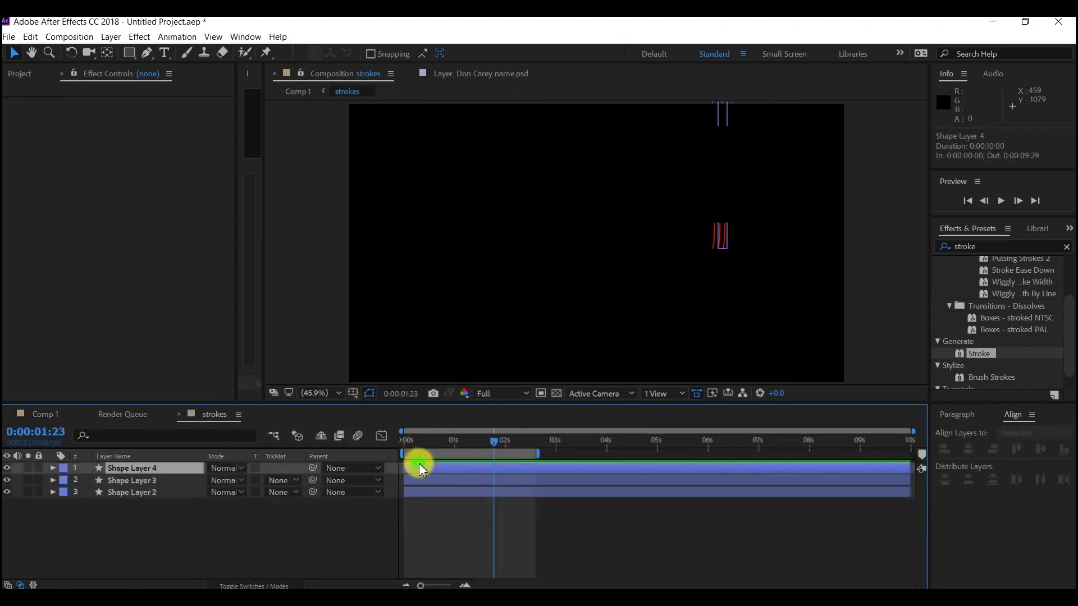
{"action": "left_click", "coordinate": [426, 488], "text": "shift"}
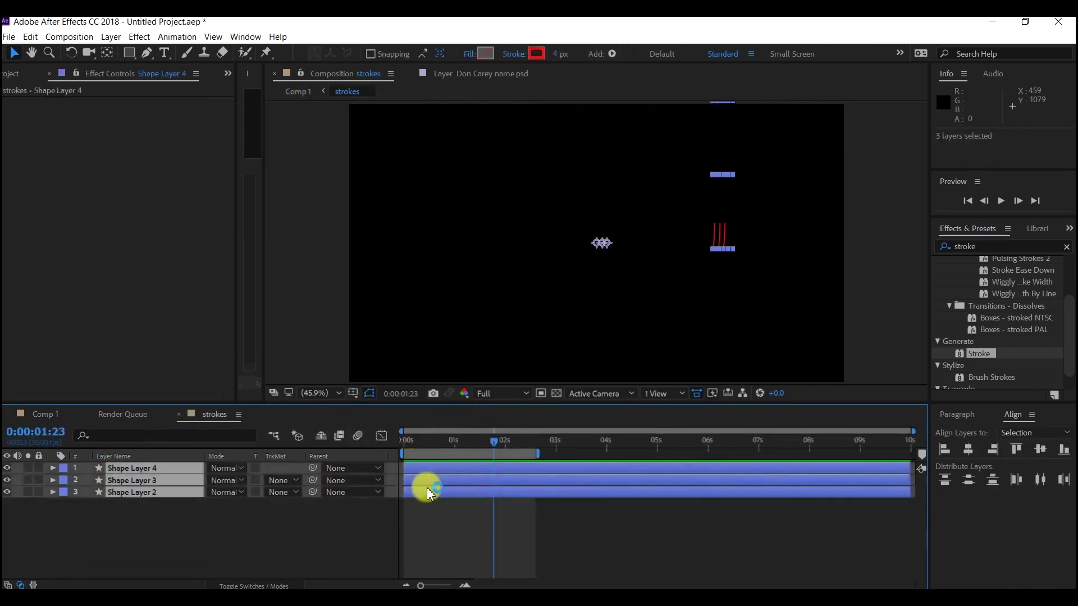
{"action": "key", "text": "u"}
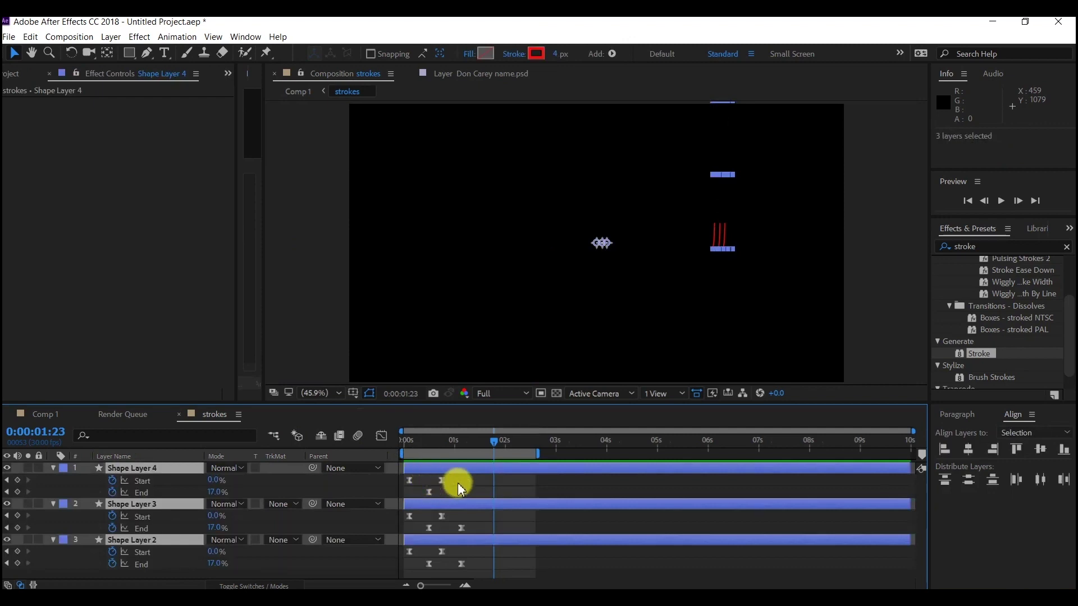
{"action": "left_click_drag", "start_coordinate": [476, 480], "coordinate": [435, 543]}
{"action": "key", "text": "shift+Escape"}
{"action": "key", "text": "space"}
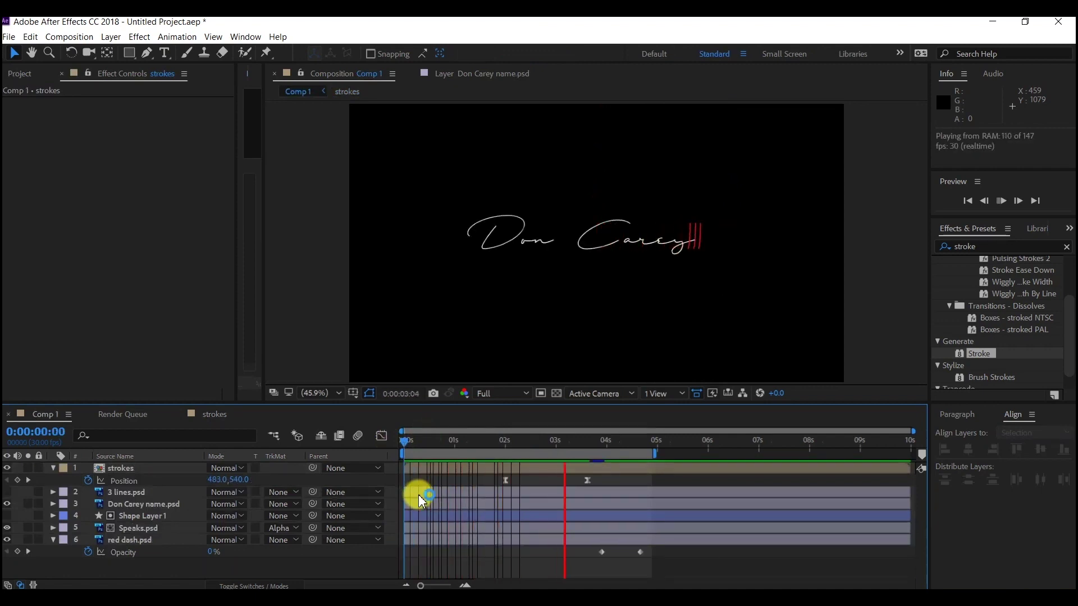
{"action": "key", "text": "space"}
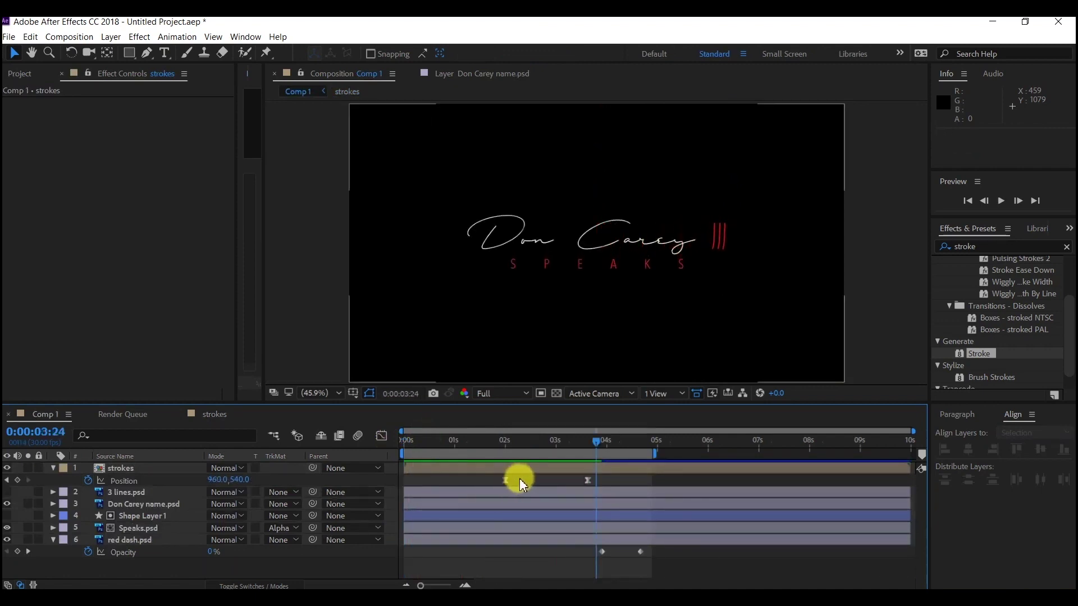
Shift the strokes layer's Position keyframes earlier, to 0:00:01:21 and 0:00:03:01, and preview the timing.
{"action": "left_click_drag", "start_coordinate": [586, 481], "coordinate": [491, 482]}
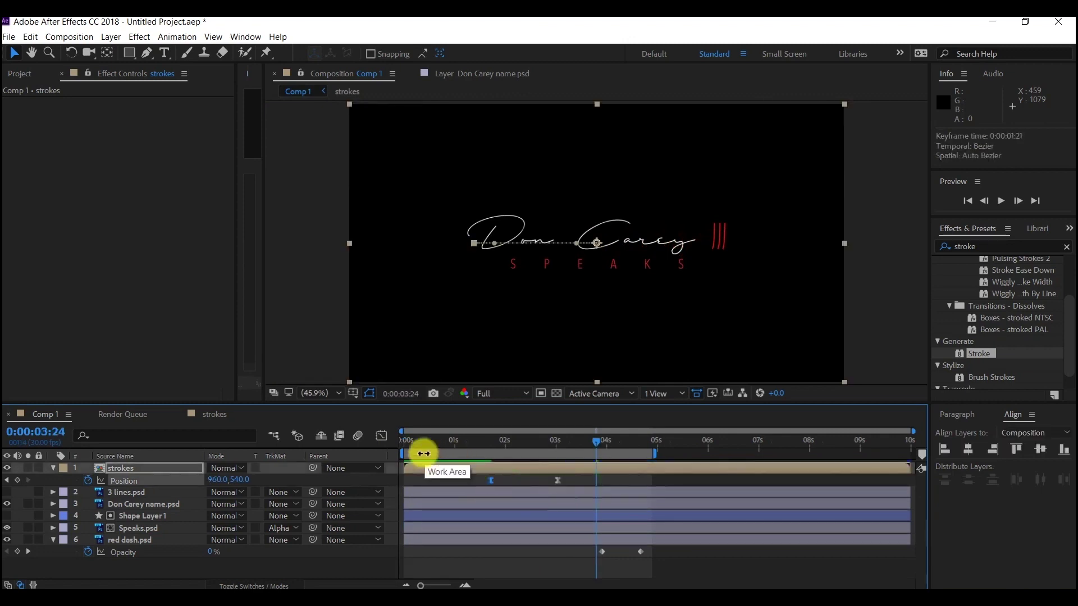
{"action": "left_click_drag", "start_coordinate": [419, 440], "coordinate": [393, 445]}
{"action": "key", "text": "space"}
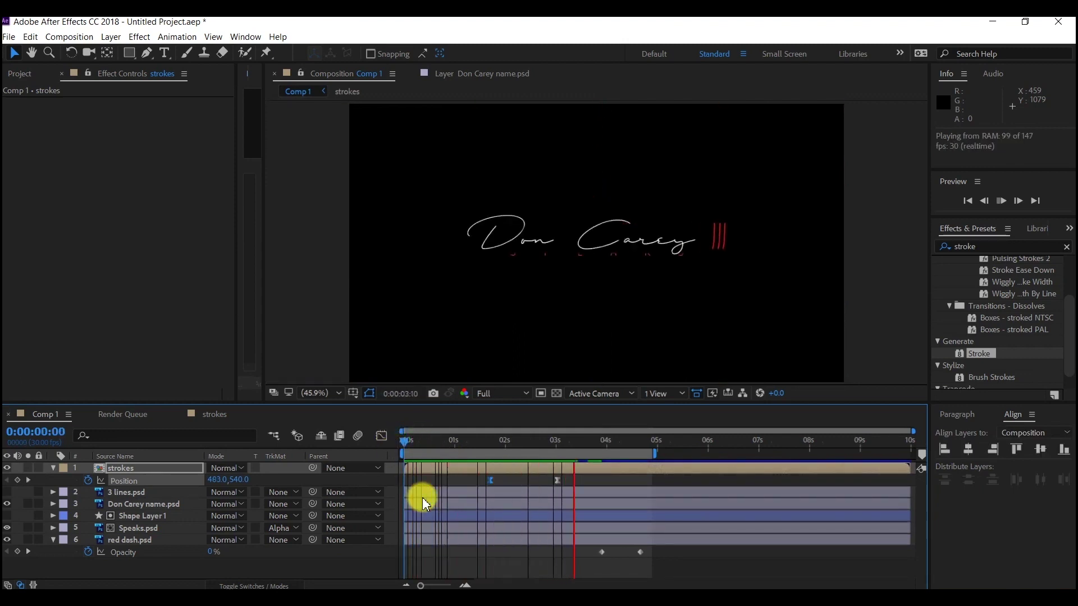
{"action": "key", "text": "space"}
Reshape the strokes layer's Position speed curve so the slide slows gradually into its last keyframe, and preview the animation.
{"action": "left_click", "coordinate": [535, 483]}
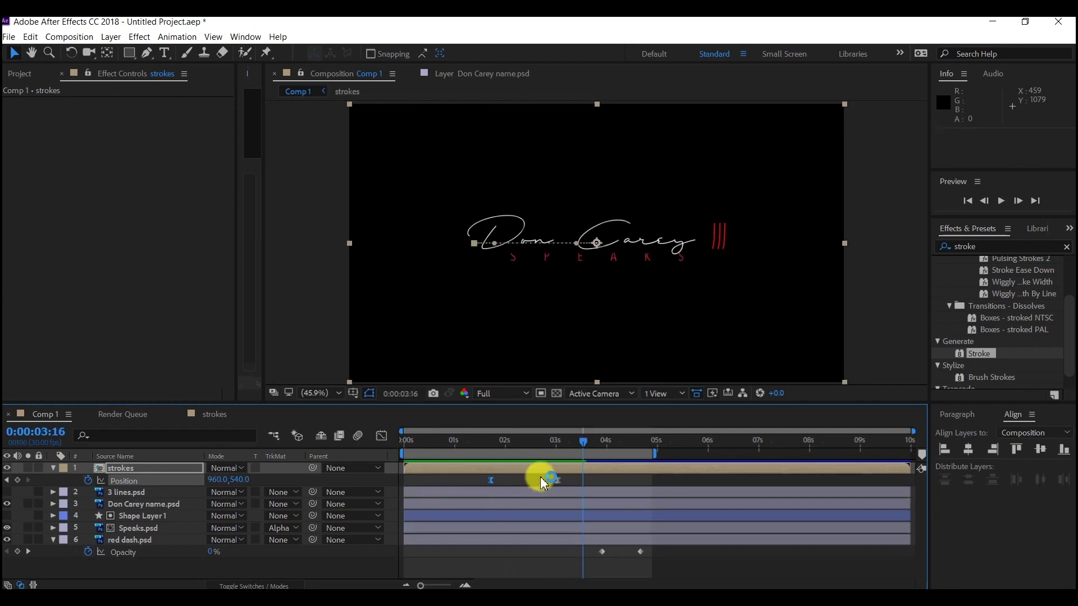
{"action": "left_click", "coordinate": [557, 478]}
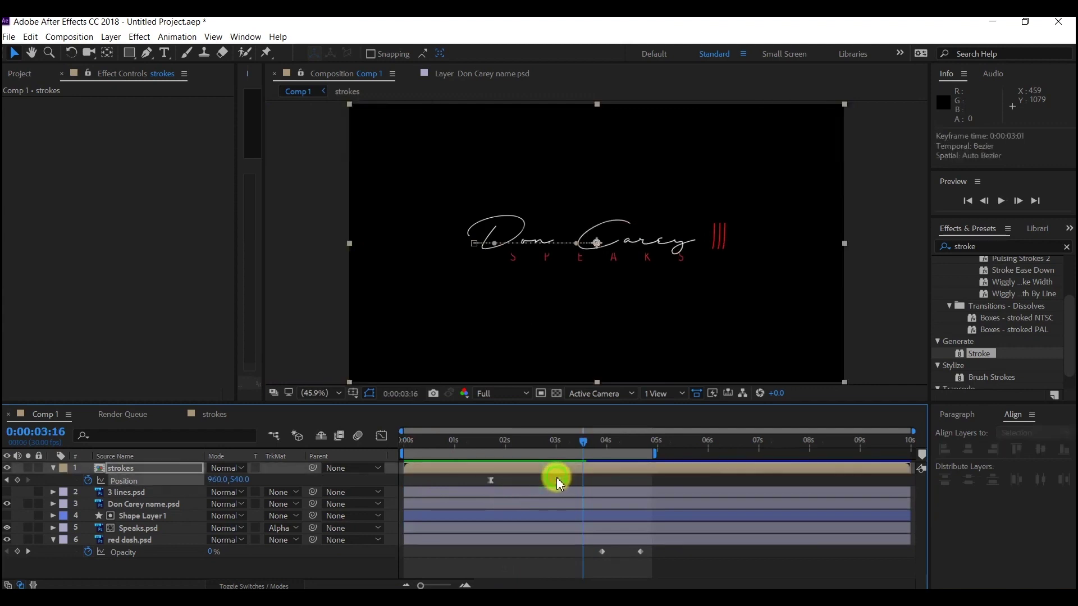
{"action": "left_click", "coordinate": [376, 437]}
{"action": "left_click", "coordinate": [535, 571]}
{"action": "left_click_drag", "start_coordinate": [545, 551], "coordinate": [524, 552]}
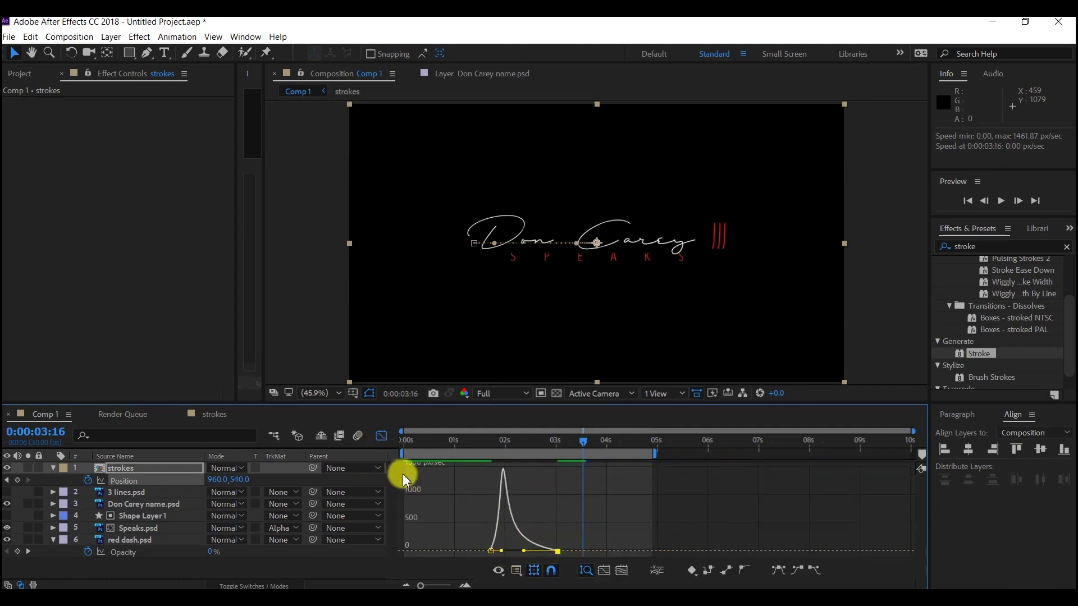
{"action": "left_click", "coordinate": [381, 438]}
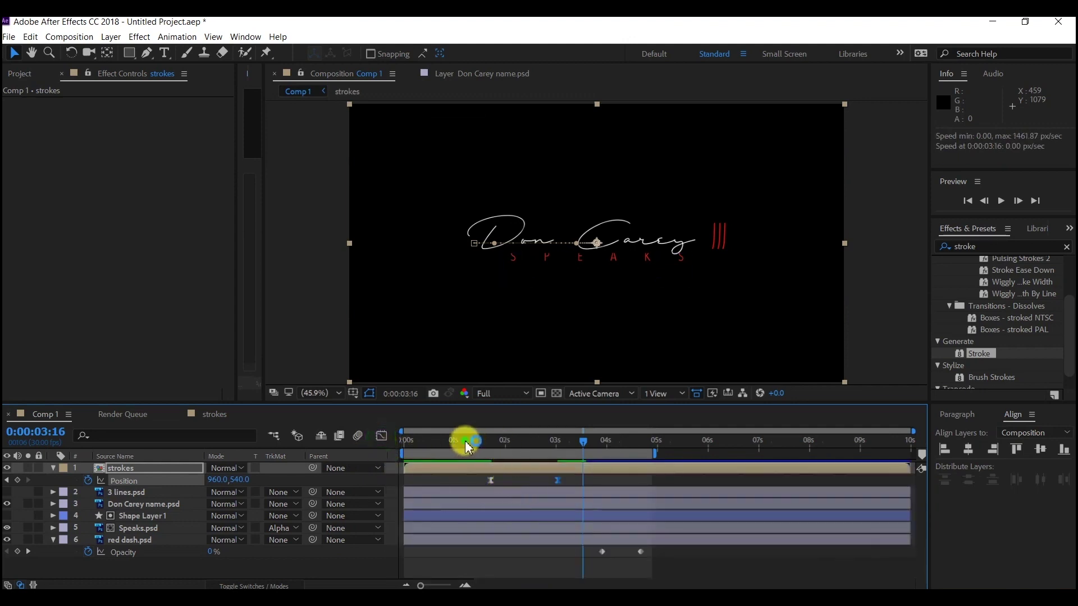
{"action": "left_click", "coordinate": [404, 441]}
{"action": "key", "text": "space"}
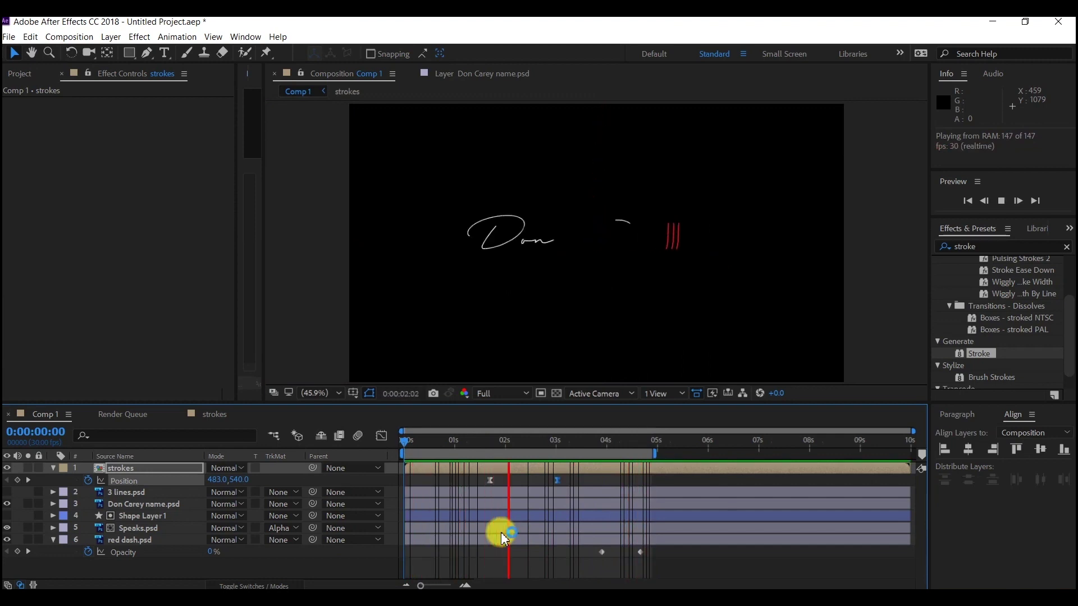
{"action": "key", "text": "space"}
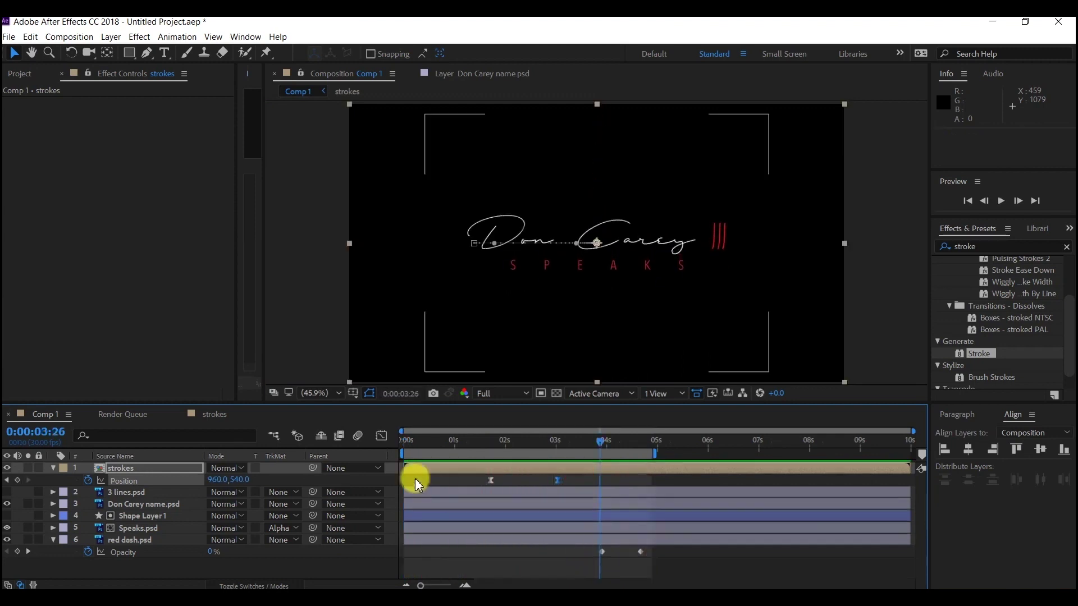
Apply the Fill effect to the strokes layer and set its color to white, FFFFFF.
{"action": "left_click", "coordinate": [150, 471]}
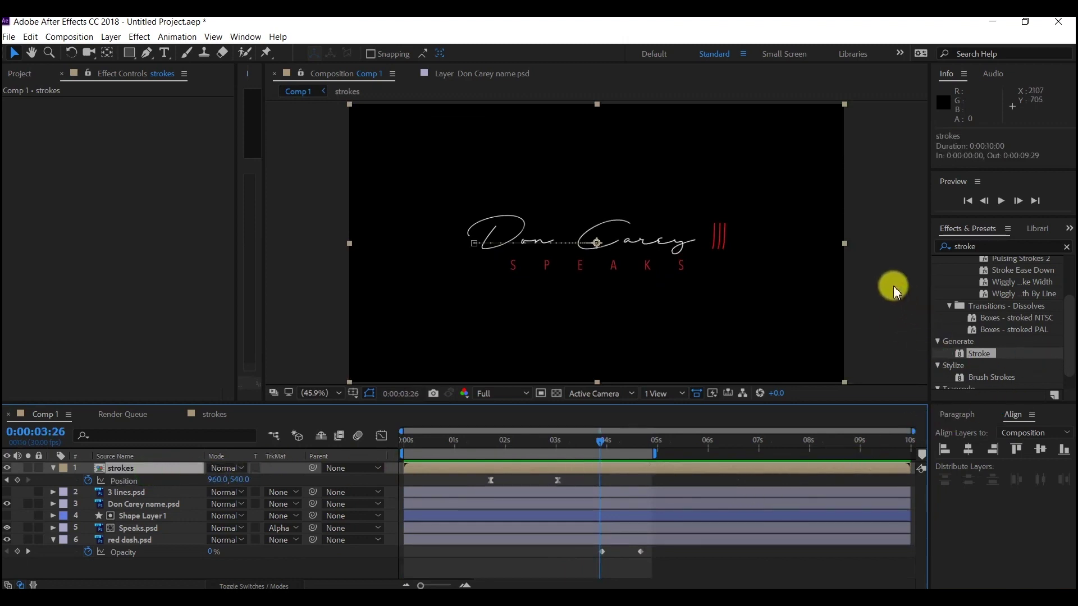
{"action": "left_click", "coordinate": [985, 247]}
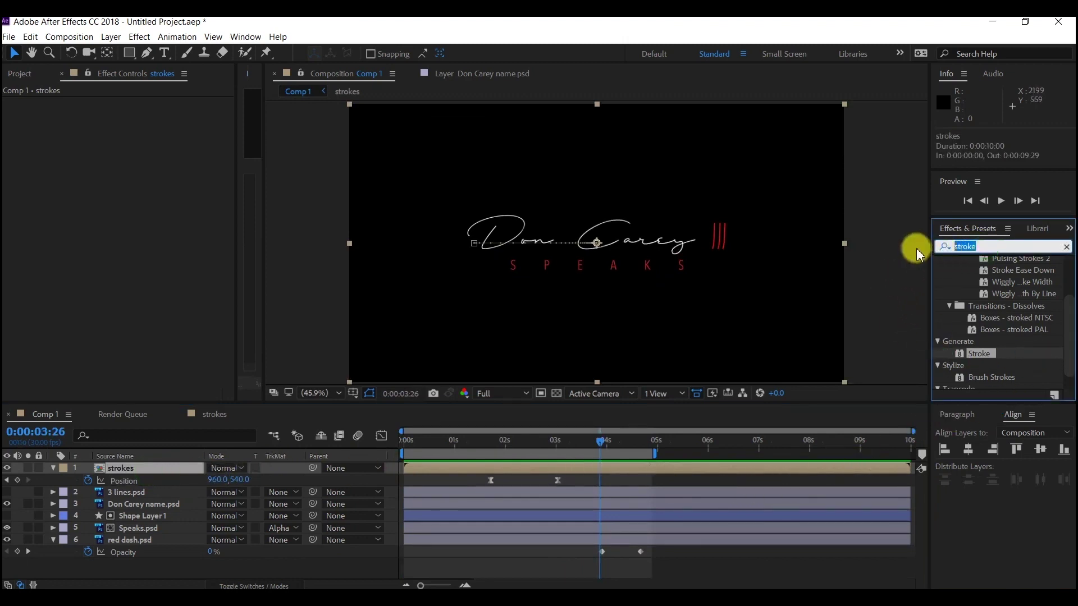
{"action": "type", "text": "fill"}
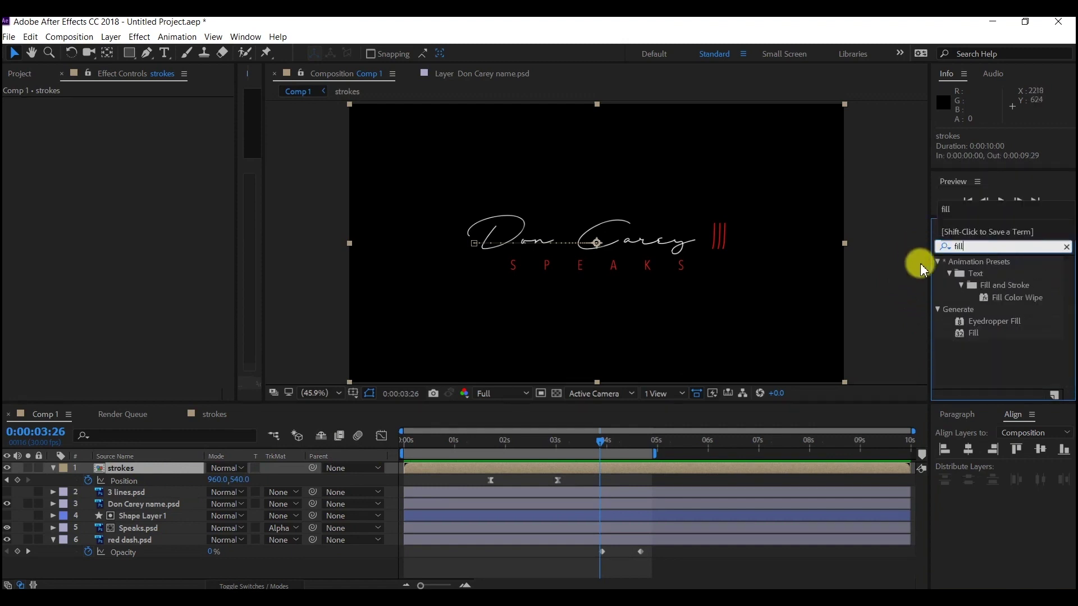
{"action": "left_click", "coordinate": [963, 336]}
{"action": "mouse_move", "coordinate": [963, 340]}
{"action": "left_mouse_down"}
{"action": "mouse_move", "coordinate": [163, 431]}
{"action": "mouse_move", "coordinate": [163, 474]}
{"action": "left_mouse_up"}
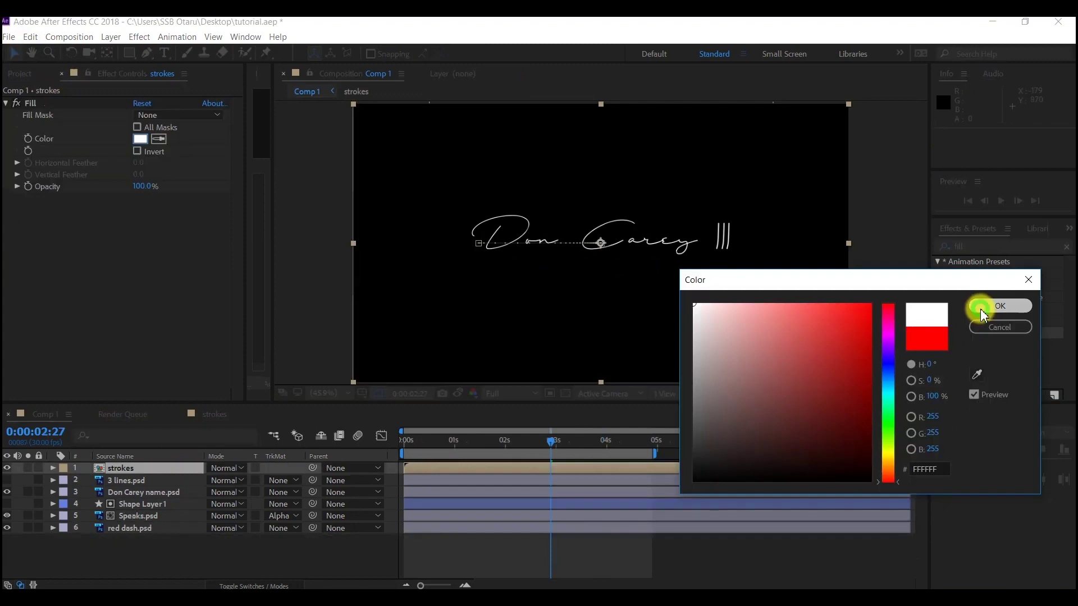
{"action": "left_click", "coordinate": [982, 311]}
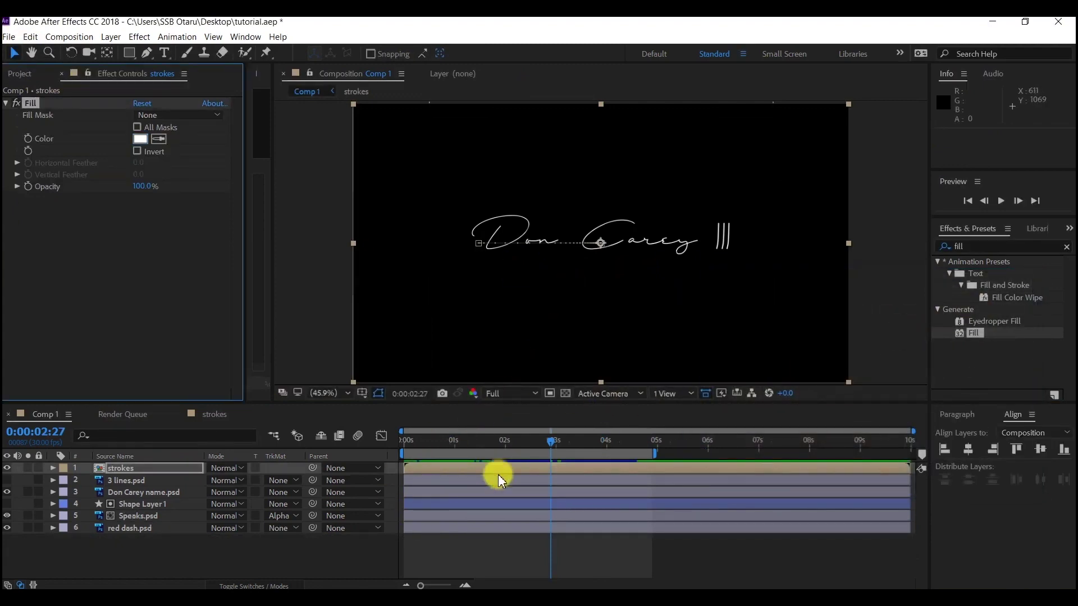
Pre-compose all six layers of Comp 1 into Pre-comp 1, moving all attributes into the new composition.
{"action": "left_click", "coordinate": [655, 442]}
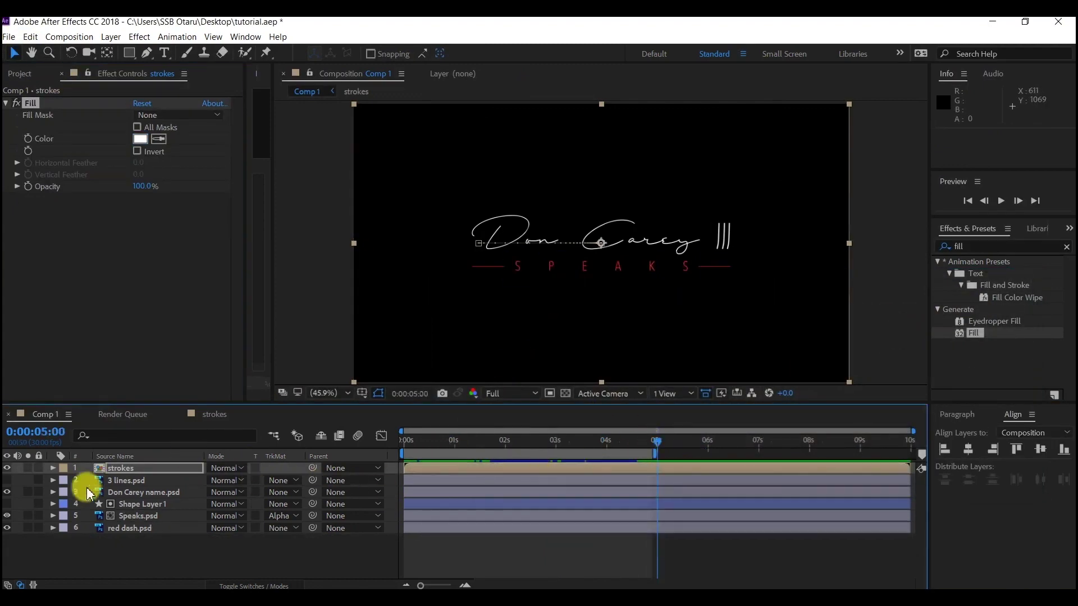
{"action": "left_click", "coordinate": [145, 532], "text": "shift"}
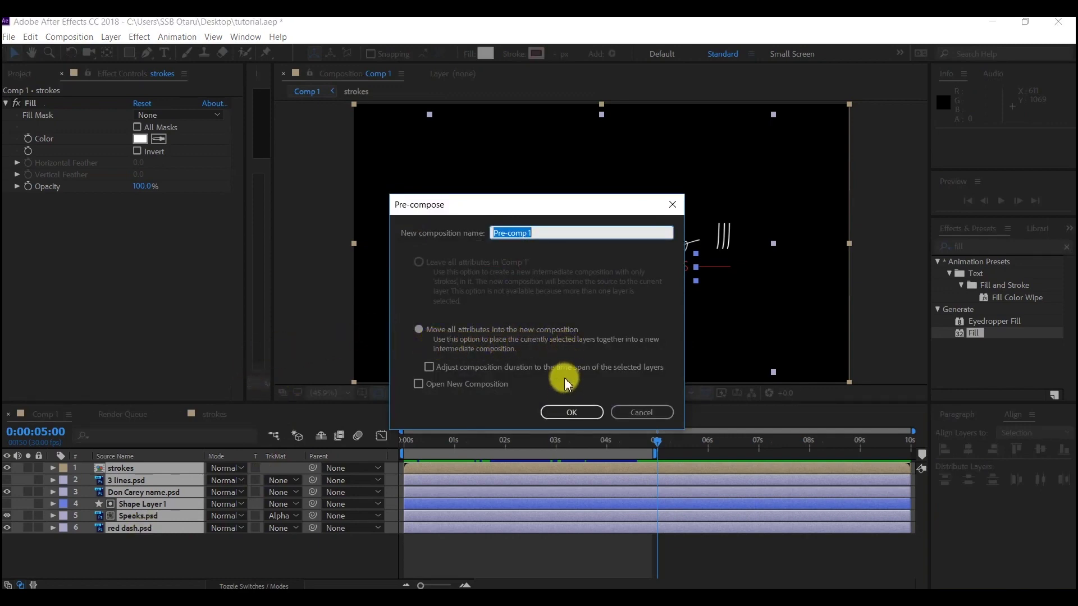
{"action": "left_click", "coordinate": [572, 413]}
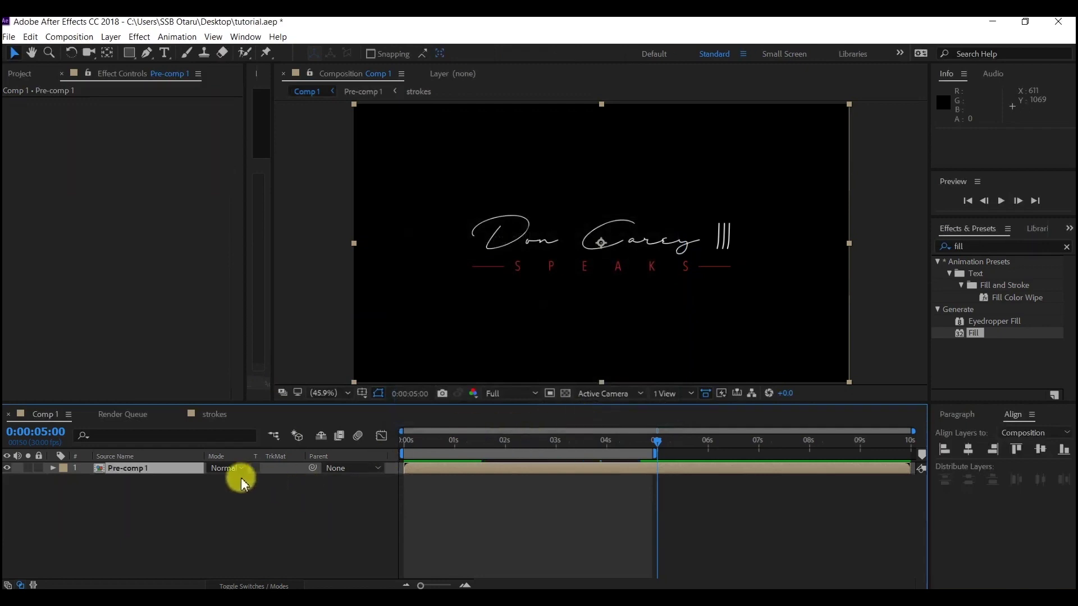
Create a black comp-size solid layer named bg and place it beneath the Pre-comp 1 layer.
{"action": "right_click", "coordinate": [189, 508]}
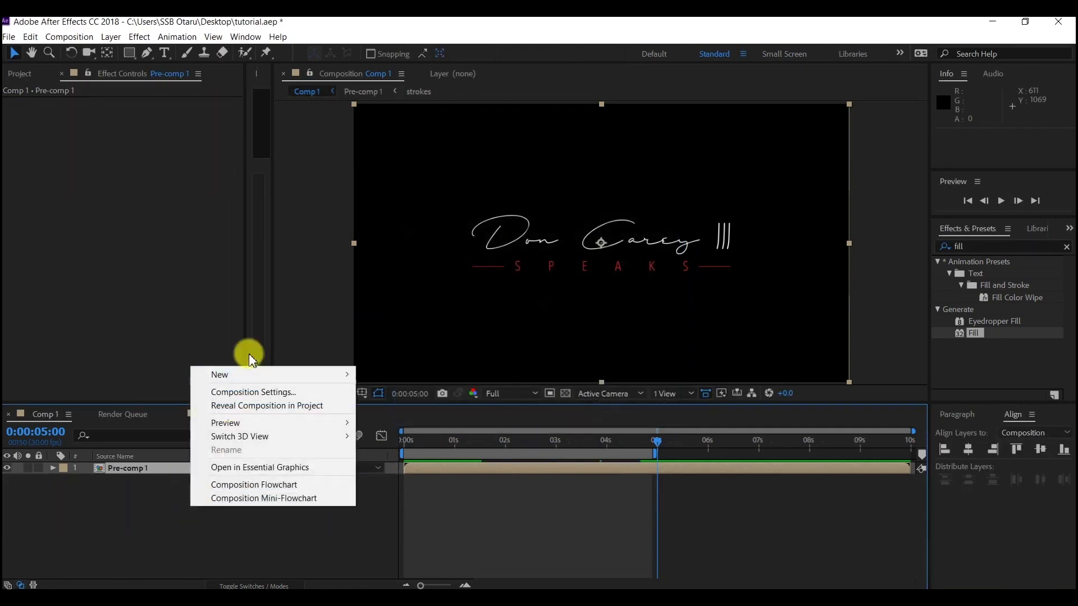
{"action": "mouse_move", "coordinate": [296, 374]}
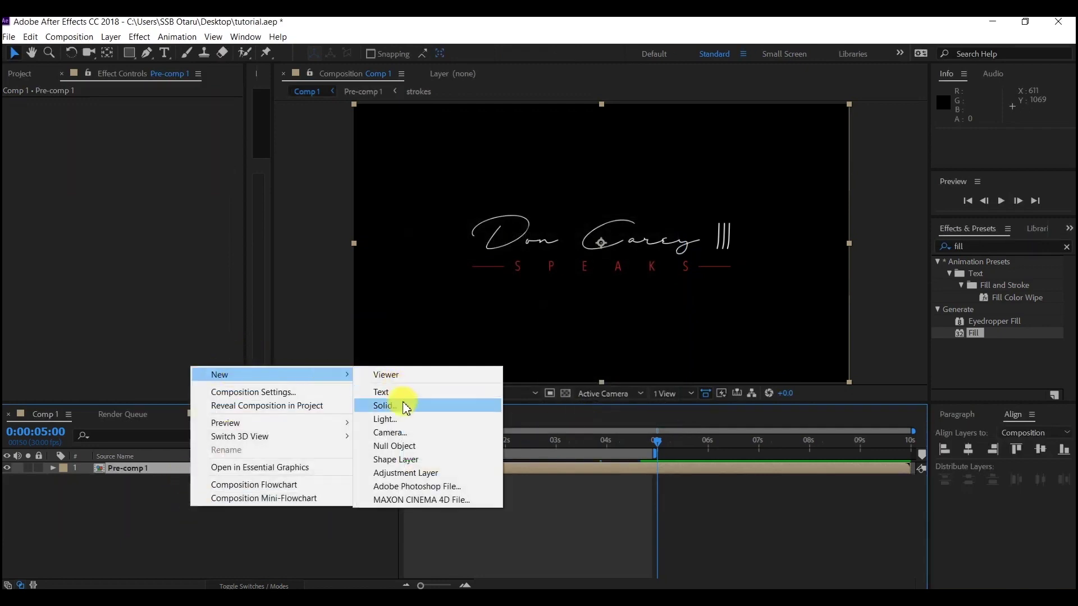
{"action": "left_click", "coordinate": [385, 405]}
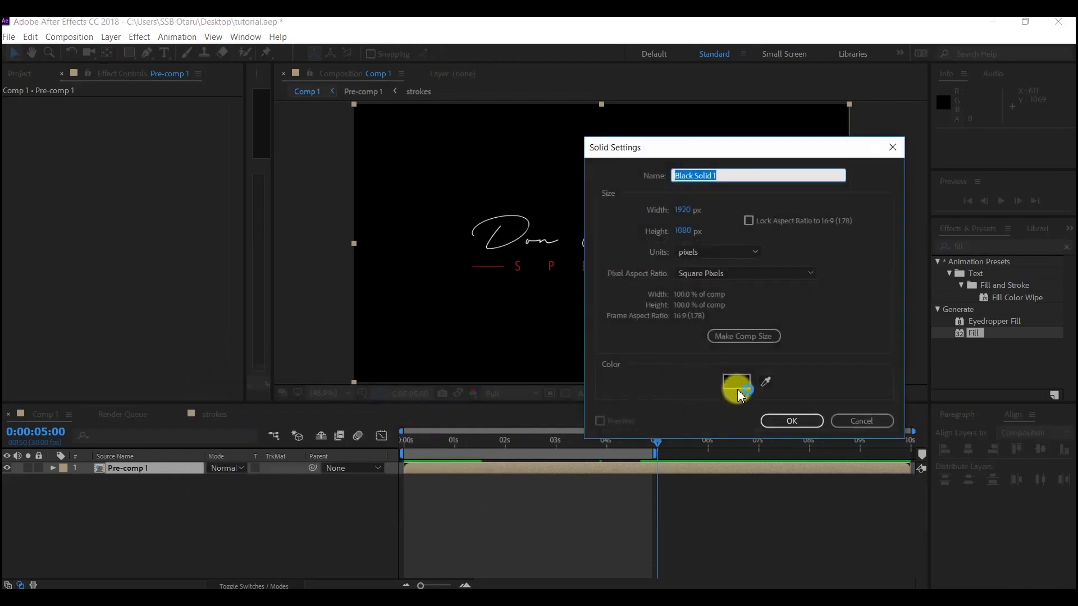
{"action": "left_click", "coordinate": [745, 339]}
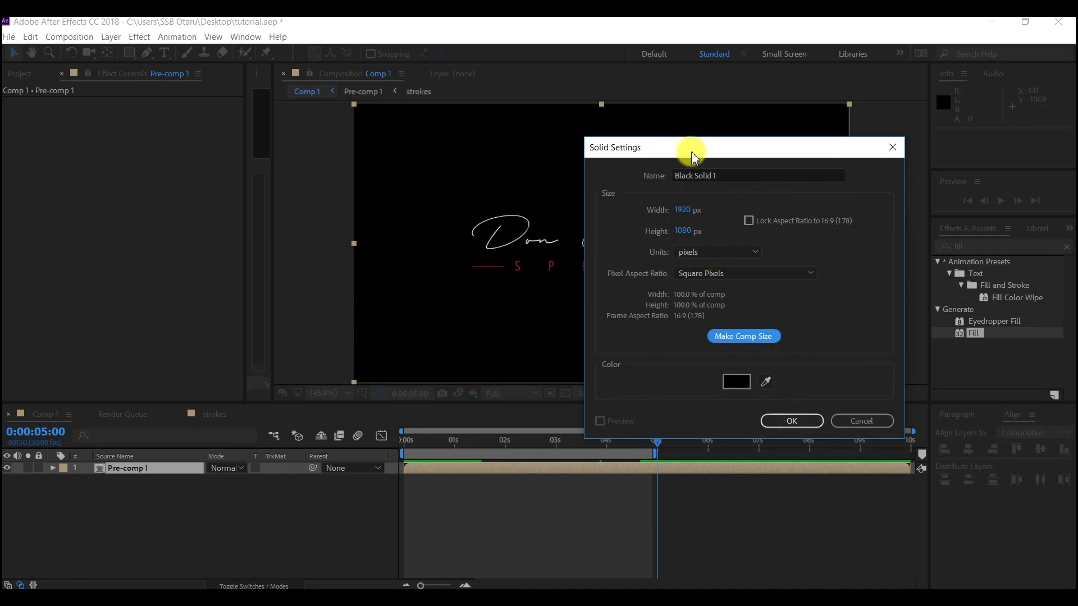
{"action": "left_click", "coordinate": [728, 176]}
{"action": "left_click_drag", "start_coordinate": [729, 176], "coordinate": [592, 176]}
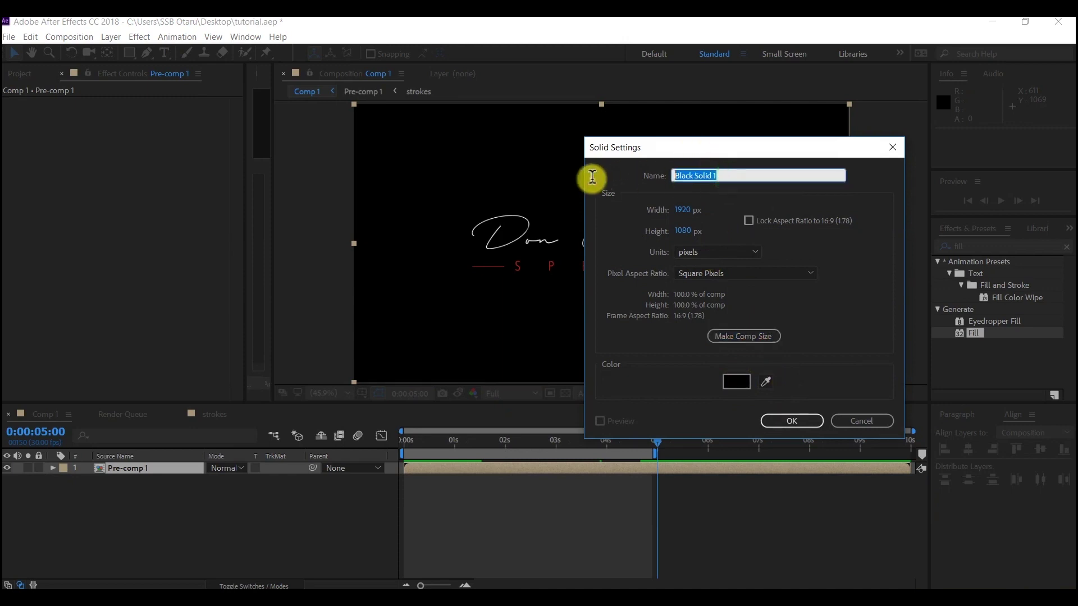
{"action": "type", "text": "bg"}
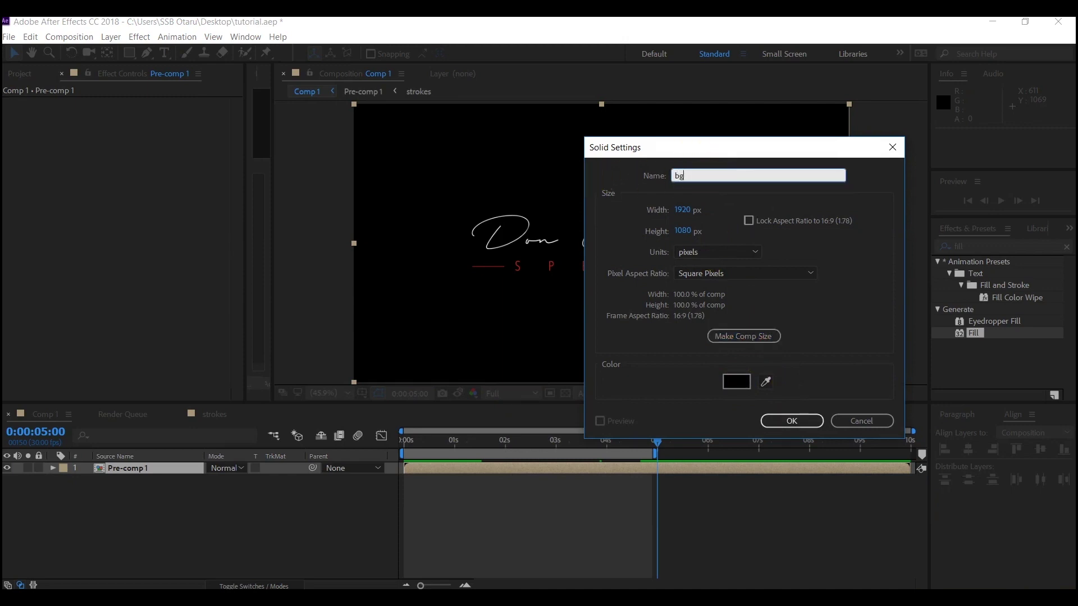
{"action": "key", "text": "Return"}
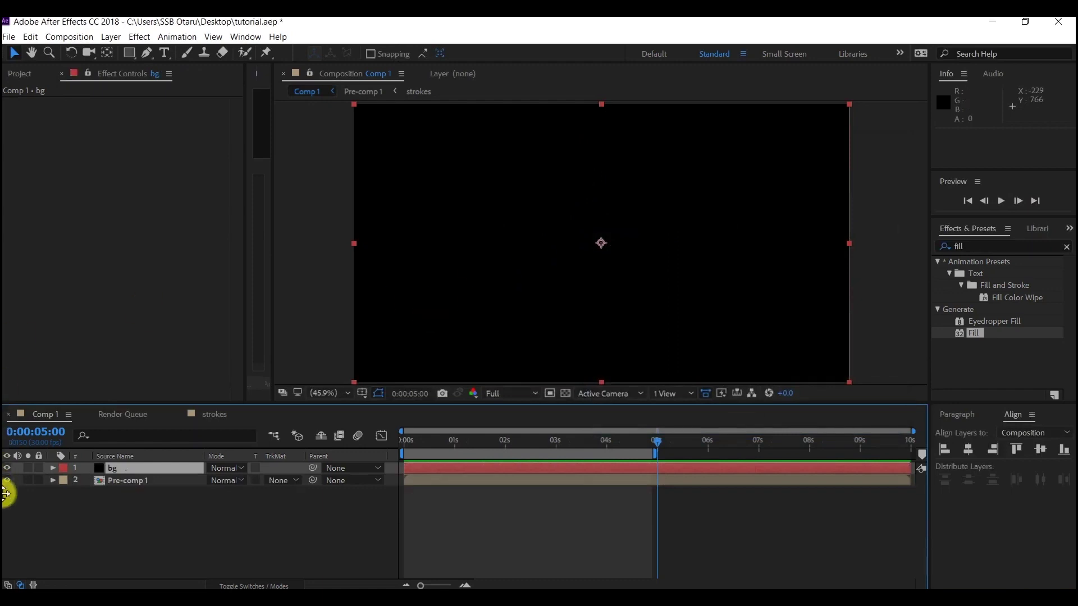
{"action": "left_click_drag", "start_coordinate": [103, 471], "coordinate": [122, 497]}
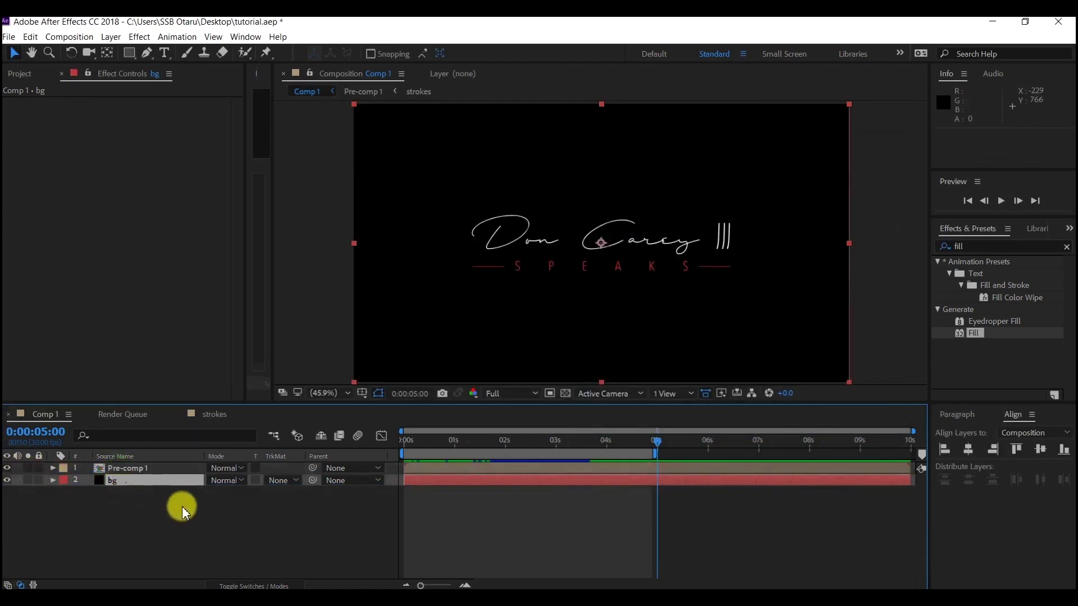
Add a Scale keyframe to the Pre-comp 1 layer at 0:00:03:00.
{"action": "left_click_drag", "start_coordinate": [405, 441], "coordinate": [555, 454]}
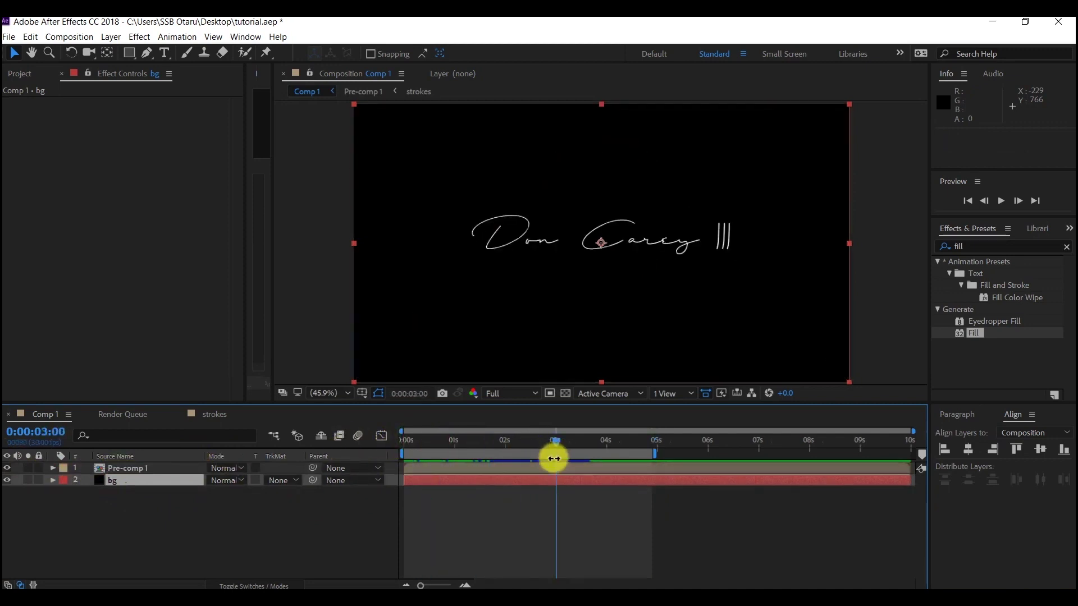
{"action": "left_click", "coordinate": [543, 469]}
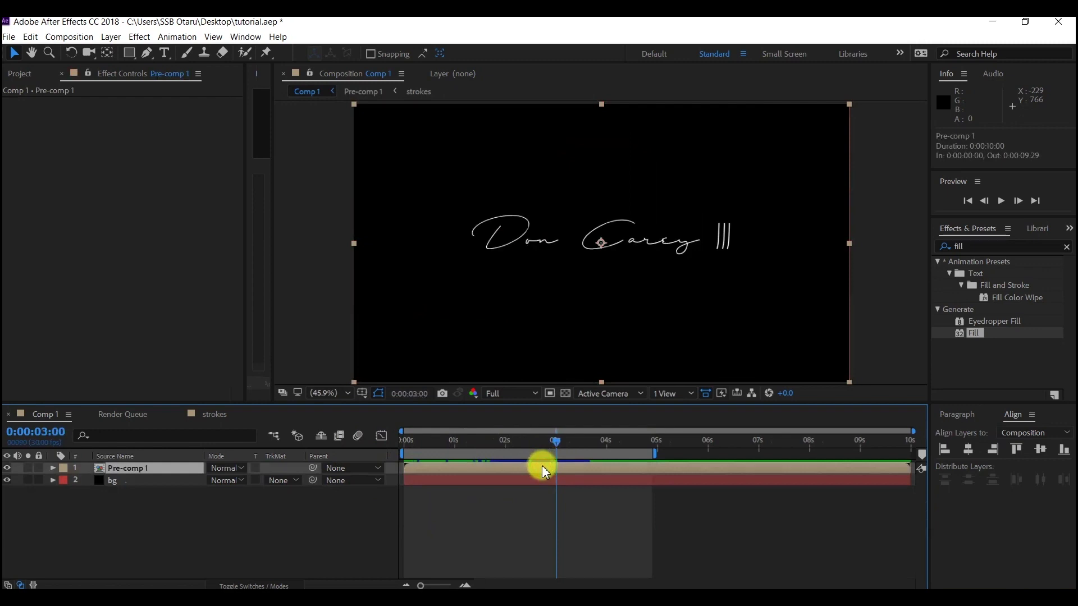
{"action": "key", "text": "s"}
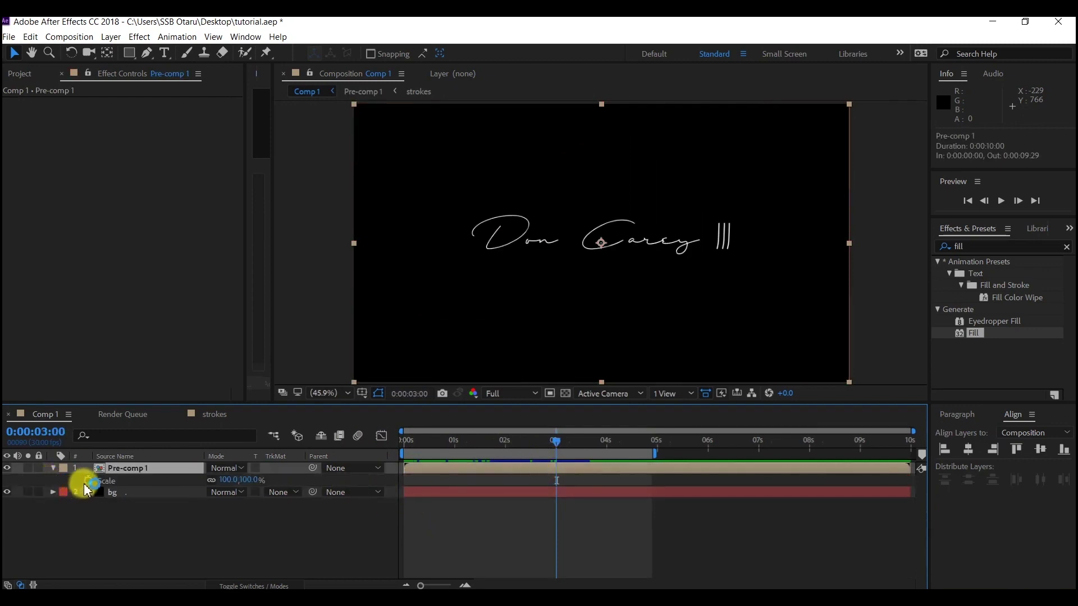
{"action": "left_click", "coordinate": [87, 481]}
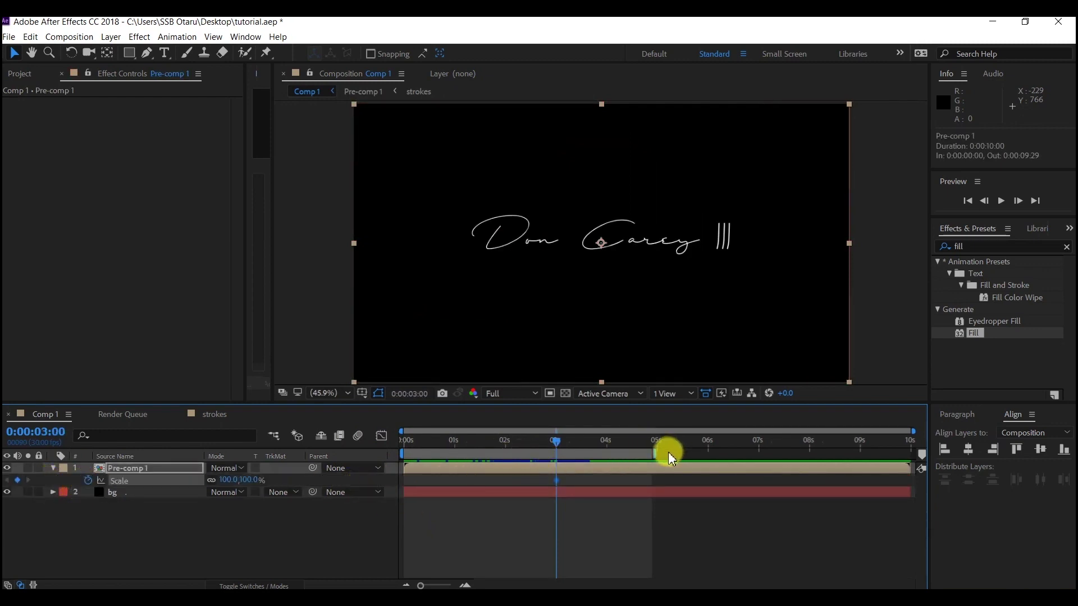
Extend the work area end to 0:00:07:02 and keyframe Pre-comp 1's Scale at 80% at 0:00:07:01.
{"action": "left_click_drag", "start_coordinate": [653, 454], "coordinate": [761, 458]}
{"action": "left_click", "coordinate": [761, 442]}
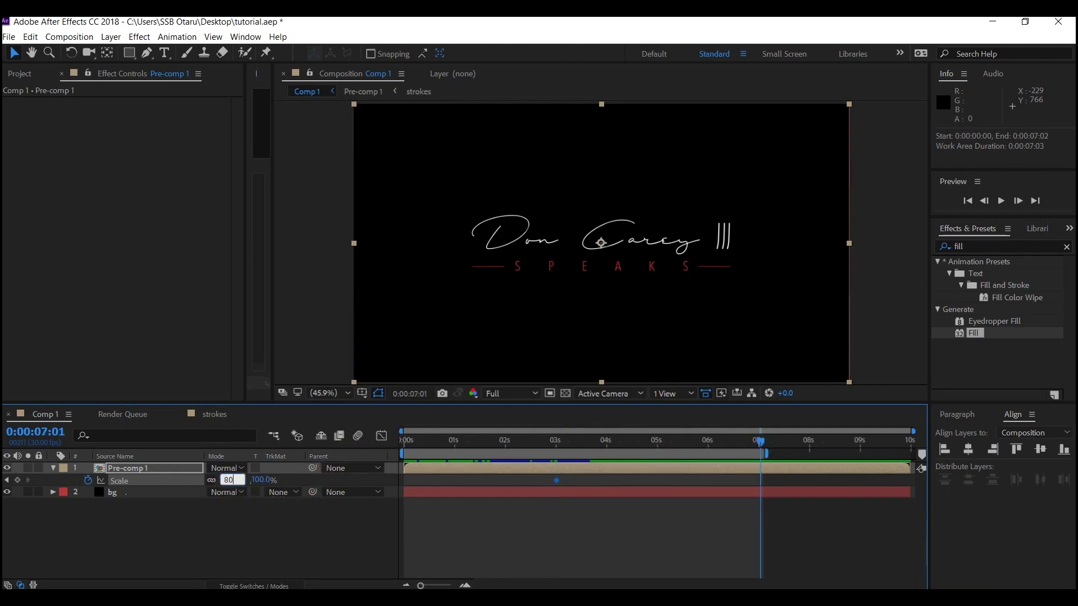
{"action": "key", "text": "Return"}
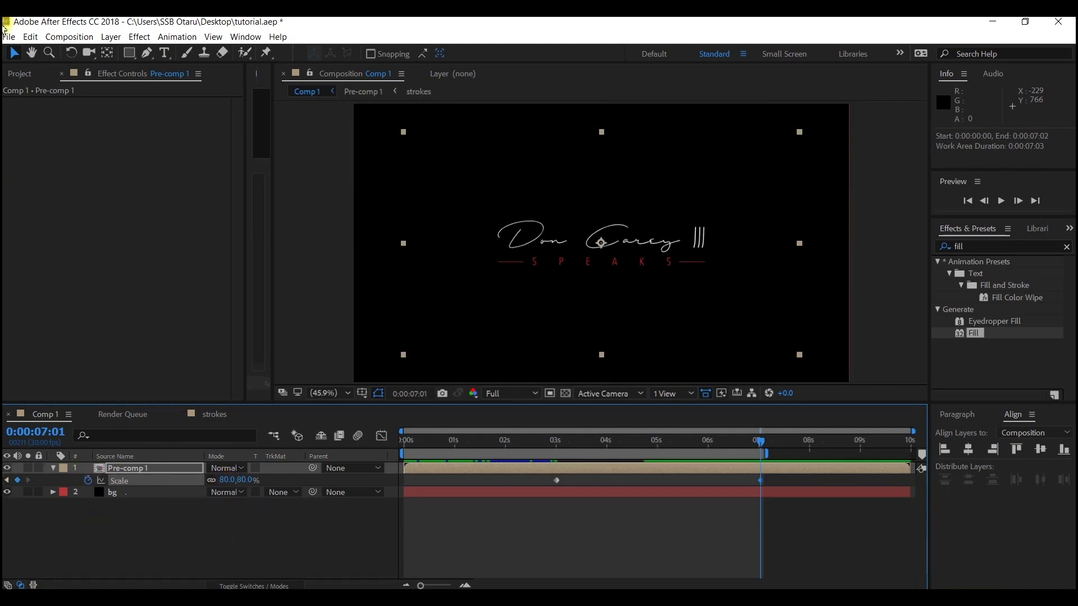
Apply Easy Ease to both Scale keyframes of Pre-comp 1 and preview the animation from the start.
{"action": "left_click_drag", "start_coordinate": [534, 478], "coordinate": [760, 481]}
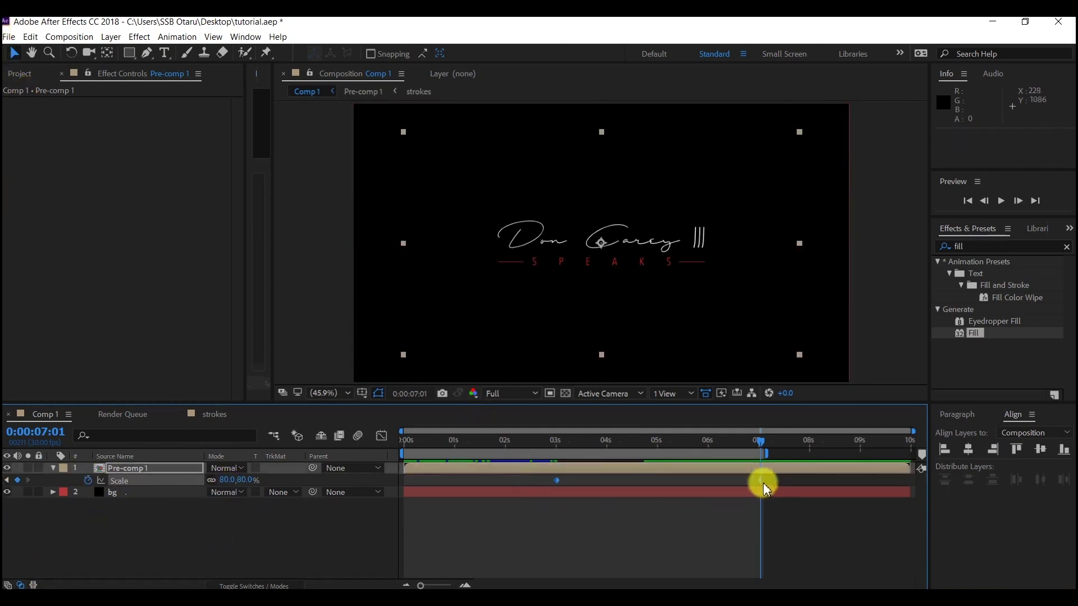
{"action": "right_click", "coordinate": [559, 481]}
{"action": "mouse_move", "coordinate": [589, 469]}
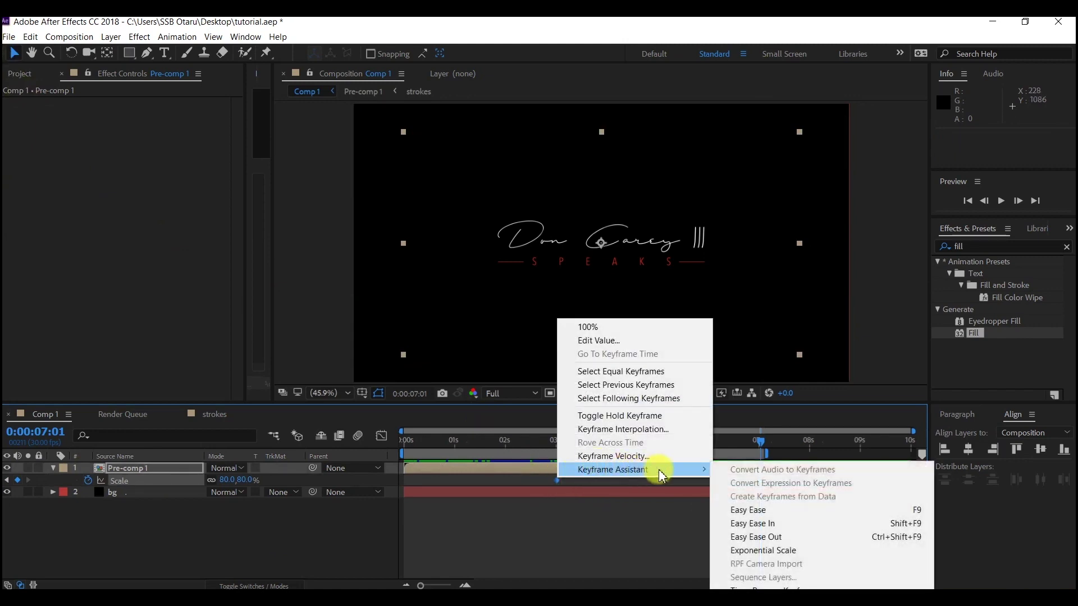
{"action": "left_click", "coordinate": [753, 510]}
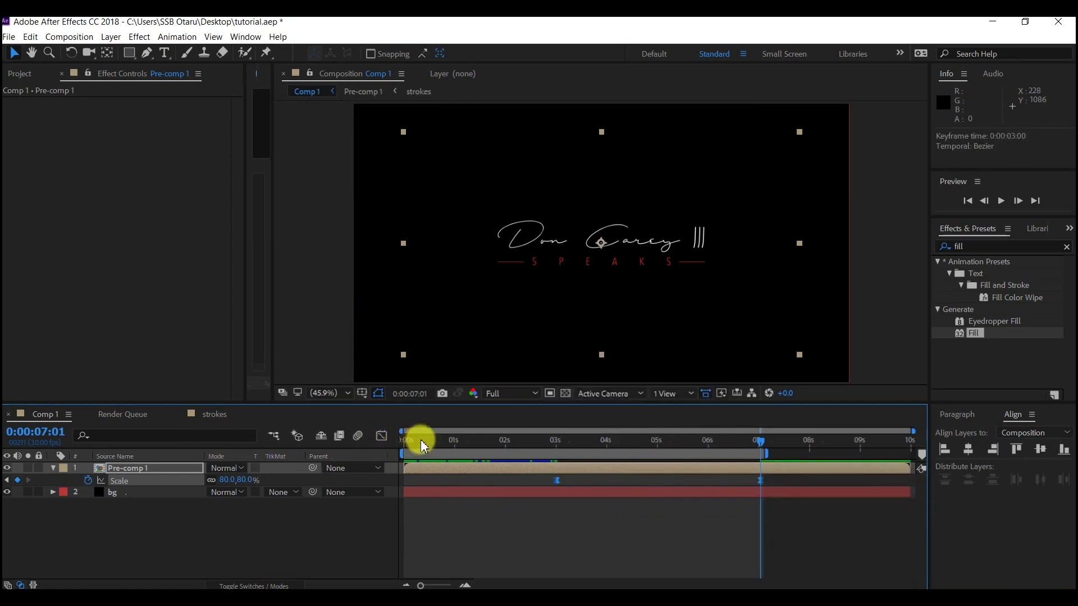
{"action": "left_click_drag", "start_coordinate": [418, 438], "coordinate": [404, 447]}
{"action": "key", "text": "space"}
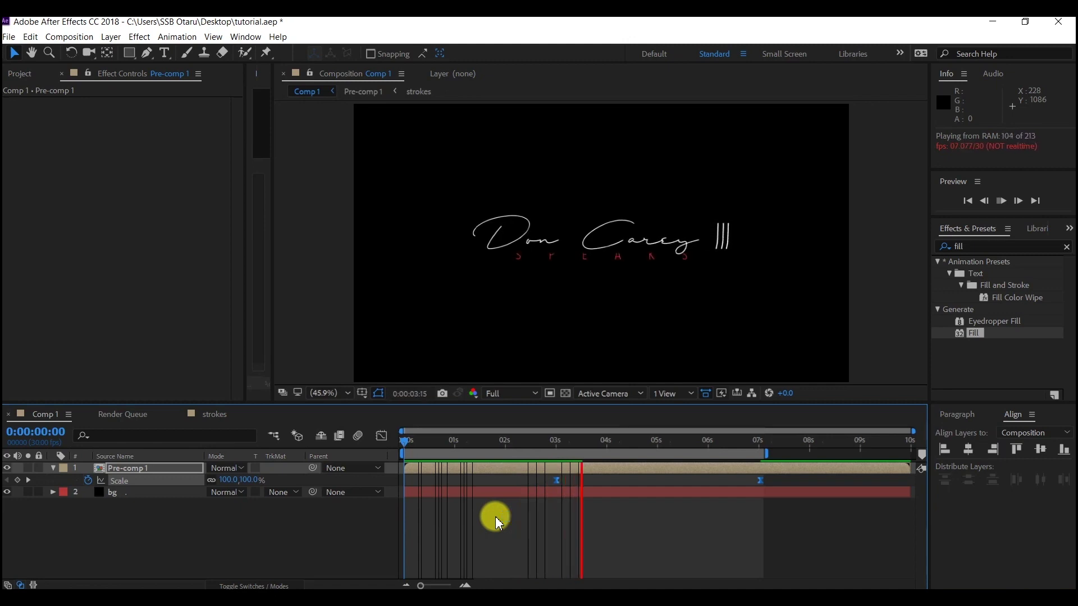
{"action": "left_click", "coordinate": [496, 517]}
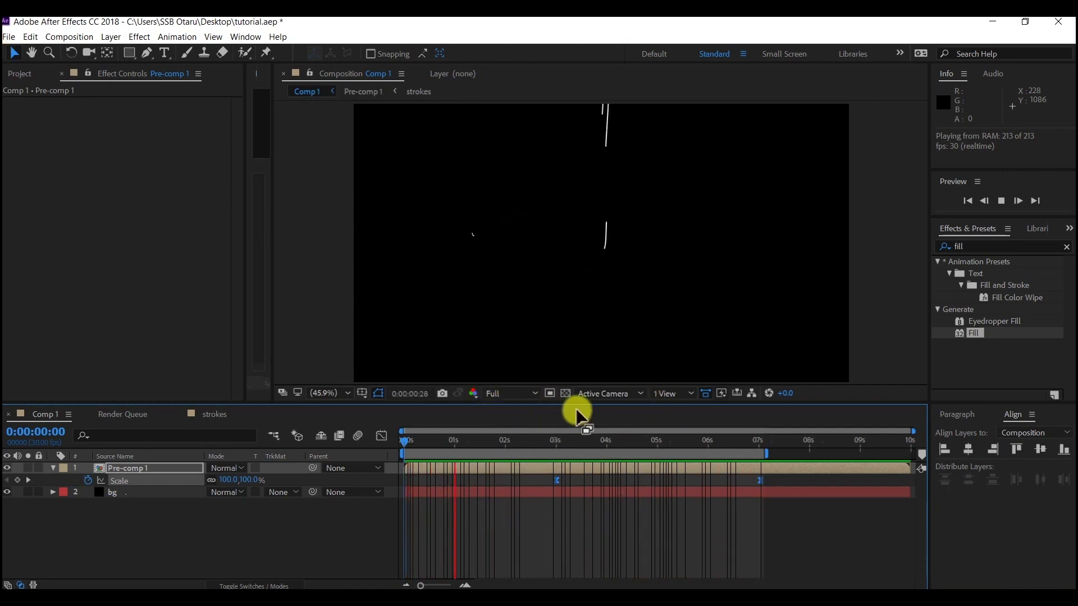
{"action": "key", "text": "space"}
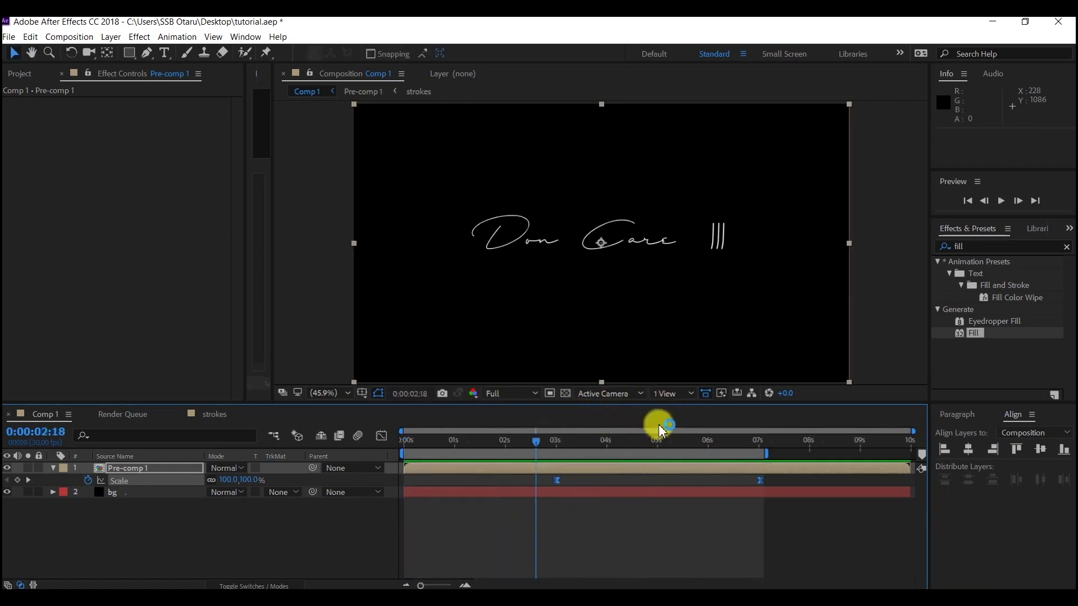
{"action": "key", "text": "alt+Tab"}
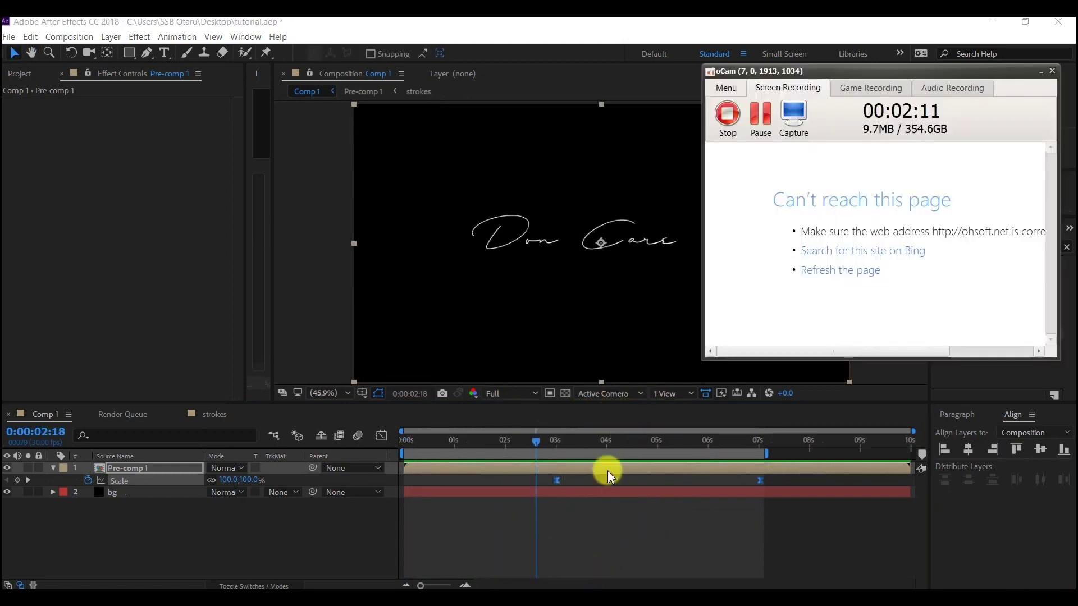